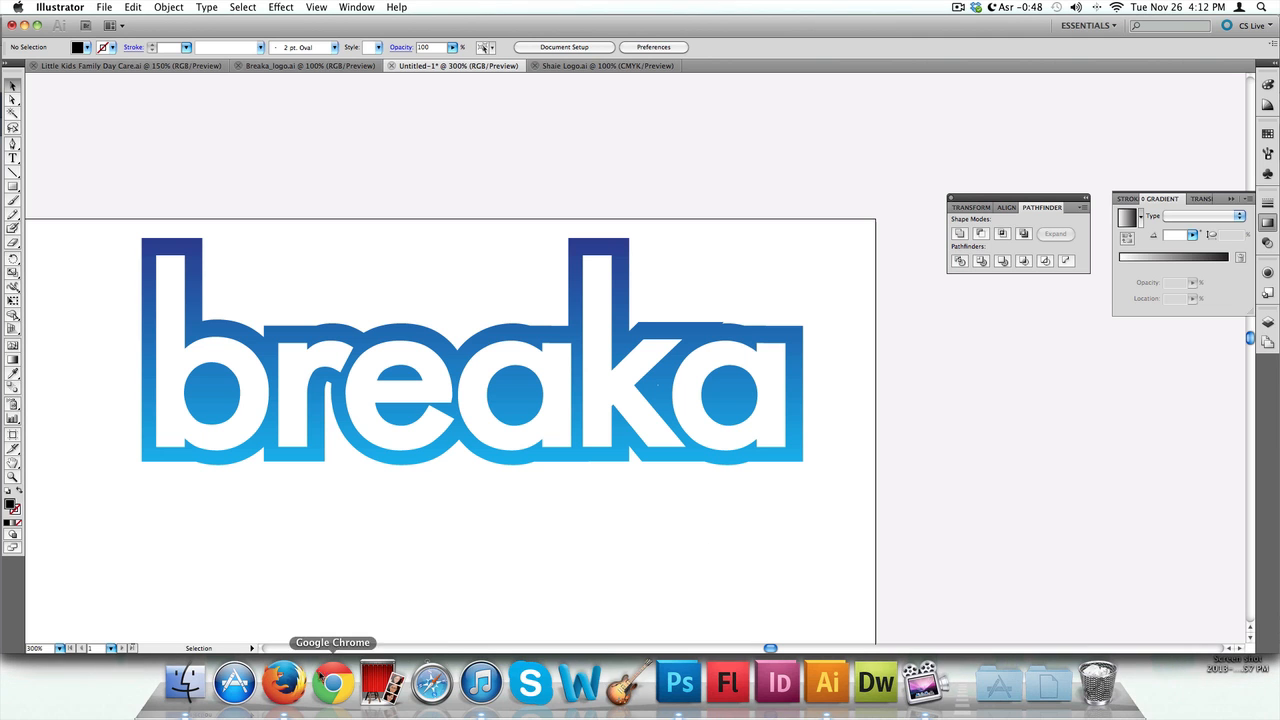
Switch to the browser and scroll through the Shaie Designs Facebook page
{"action": "left_click", "coordinate": [275, 680]}
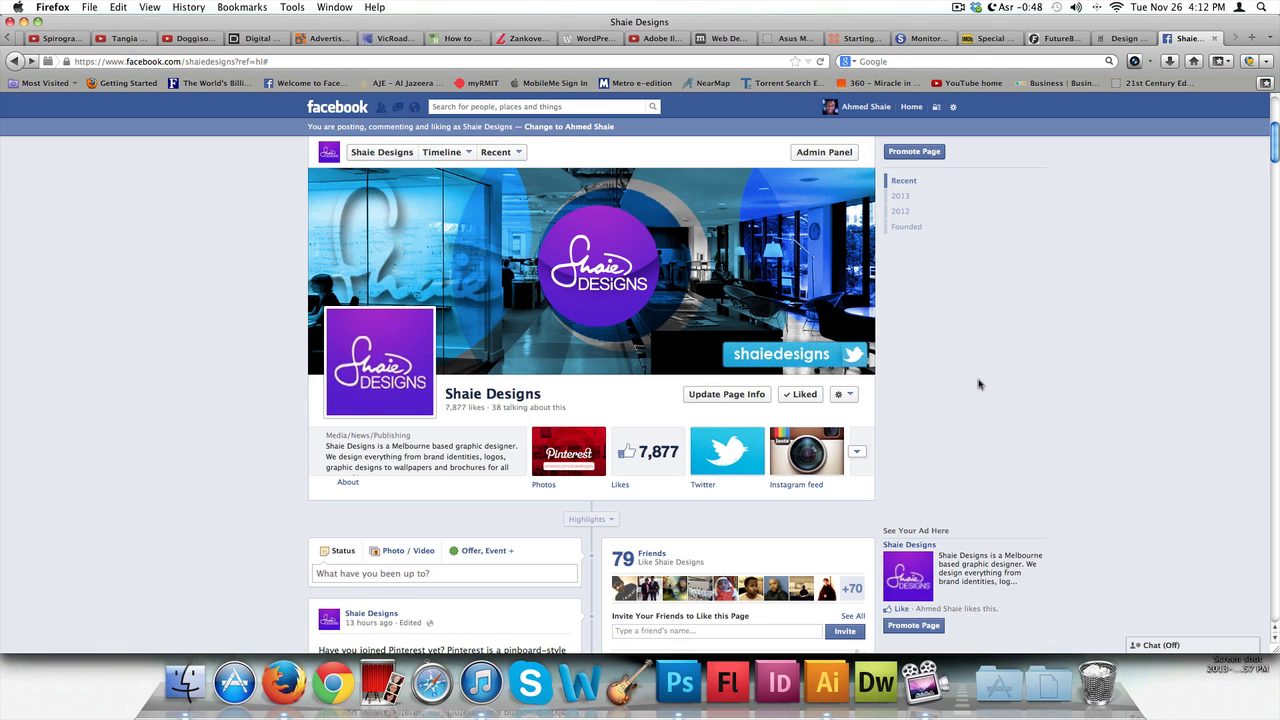
{"action": "scroll", "coordinate": [979, 384], "scroll_direction": "down", "scroll_amount": 4}
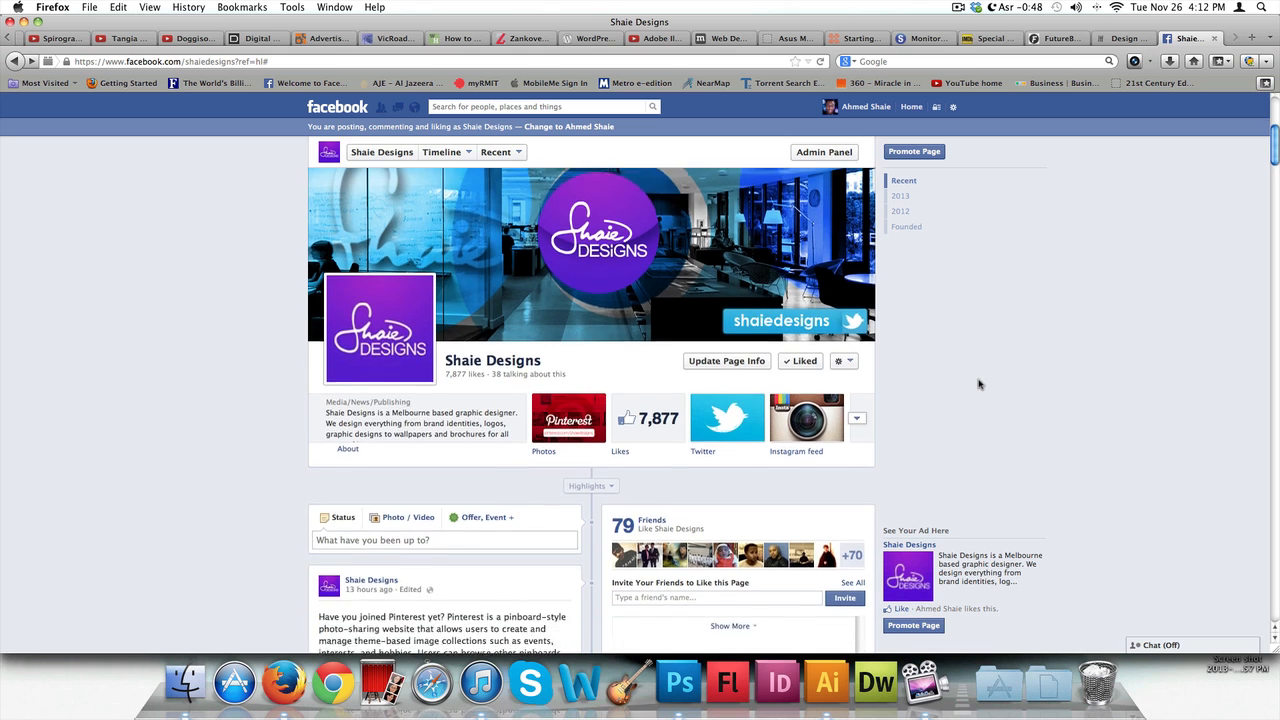
{"action": "scroll", "coordinate": [979, 384], "scroll_direction": "down", "scroll_amount": 6}
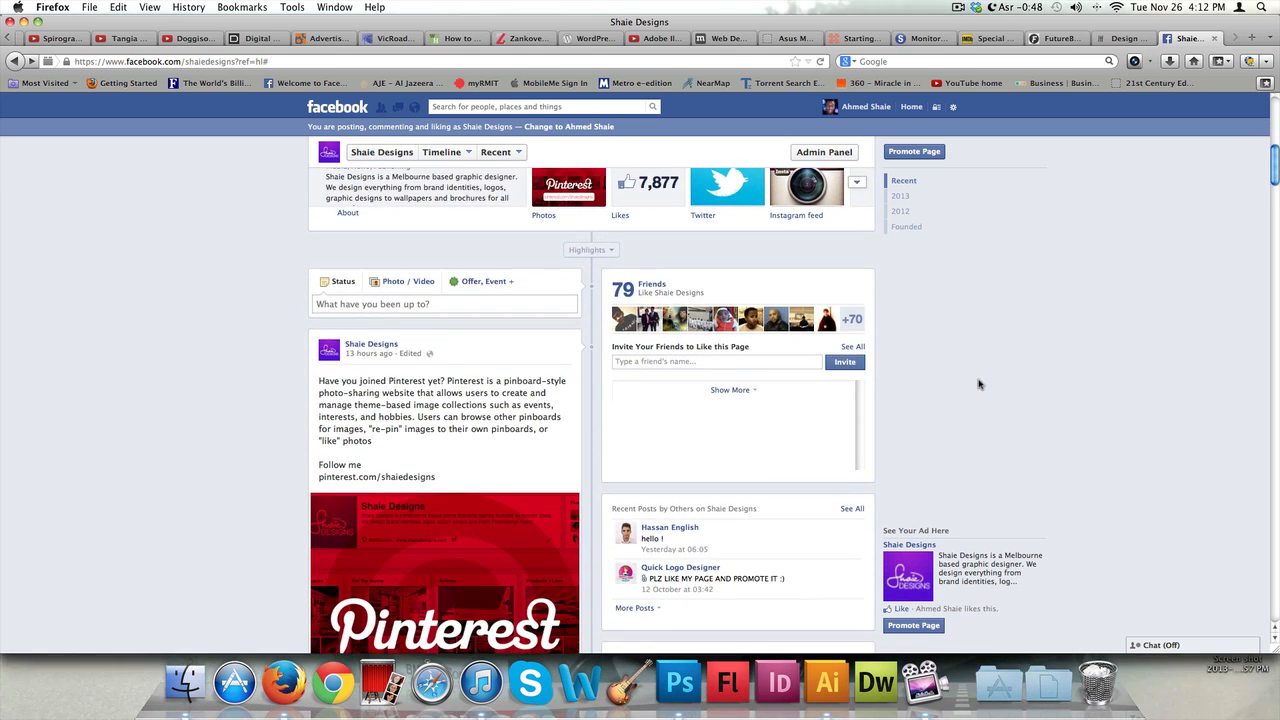
{"action": "scroll", "coordinate": [979, 384], "scroll_direction": "down", "scroll_amount": 8}
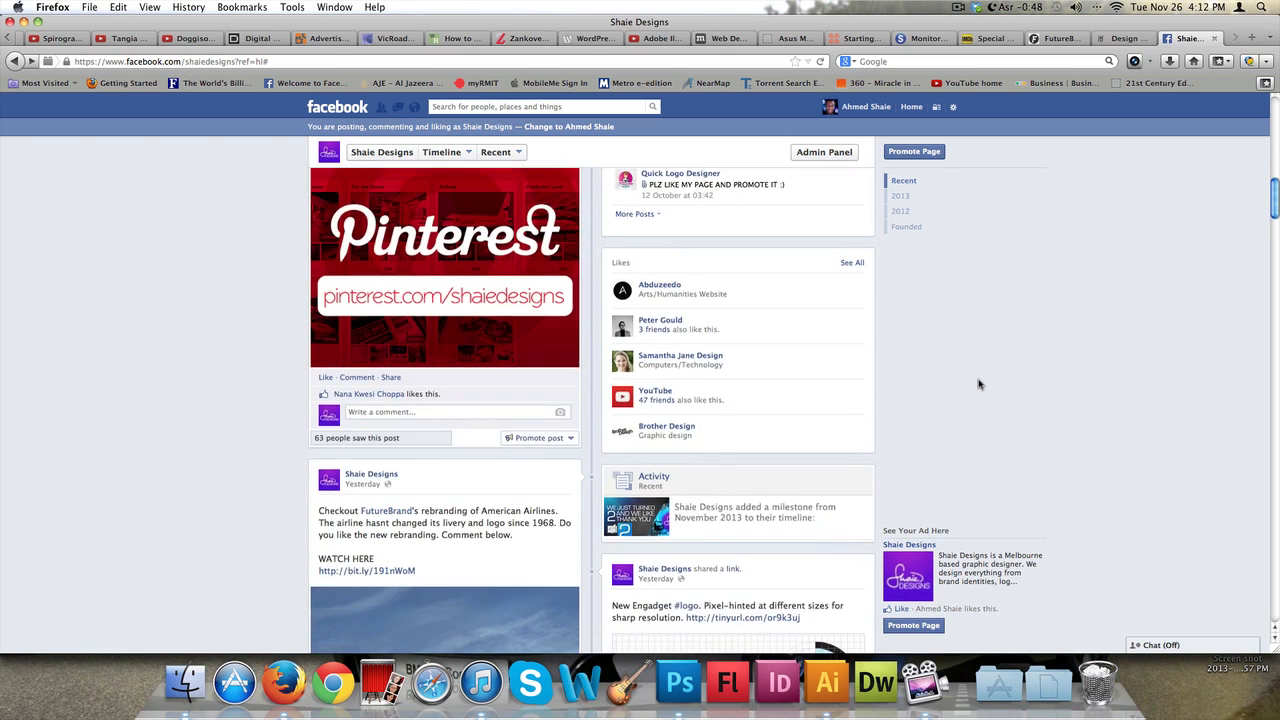
{"action": "scroll", "coordinate": [979, 384], "scroll_direction": "down", "scroll_amount": 7}
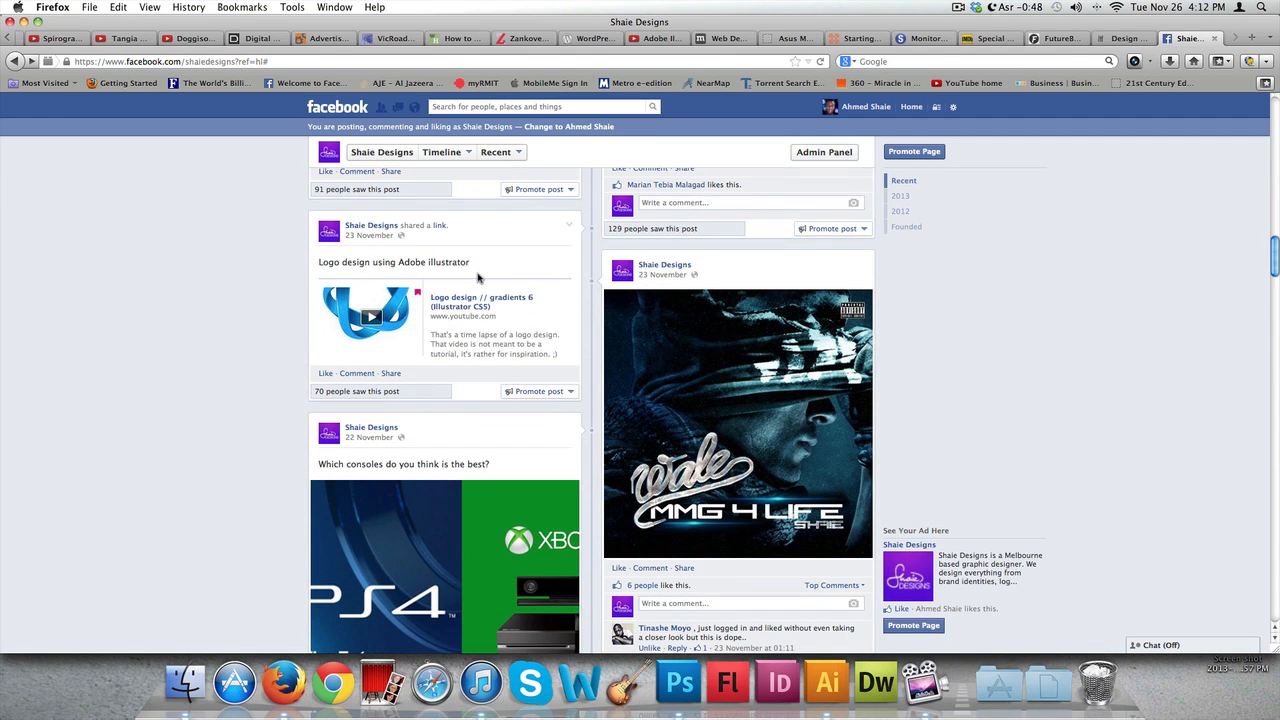
{"action": "scroll", "coordinate": [477, 278], "scroll_direction": "down", "scroll_amount": 9}
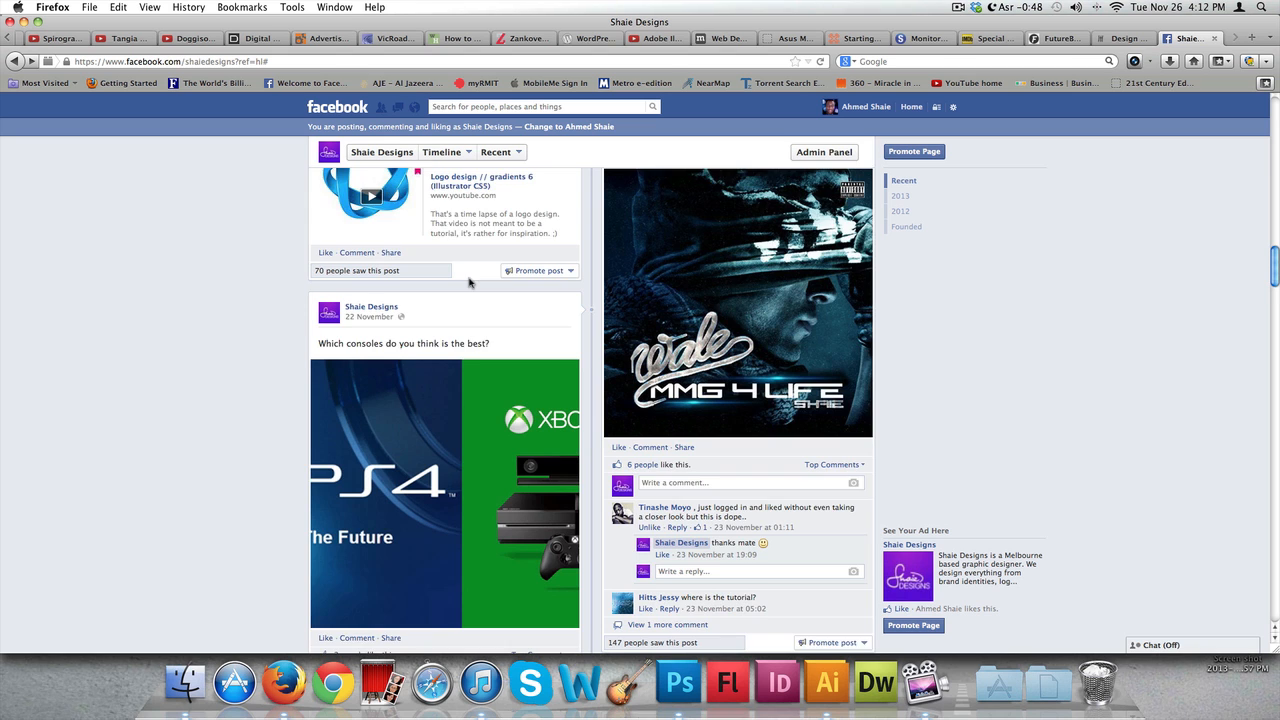
{"action": "scroll", "coordinate": [470, 284], "scroll_direction": "down", "scroll_amount": 3}
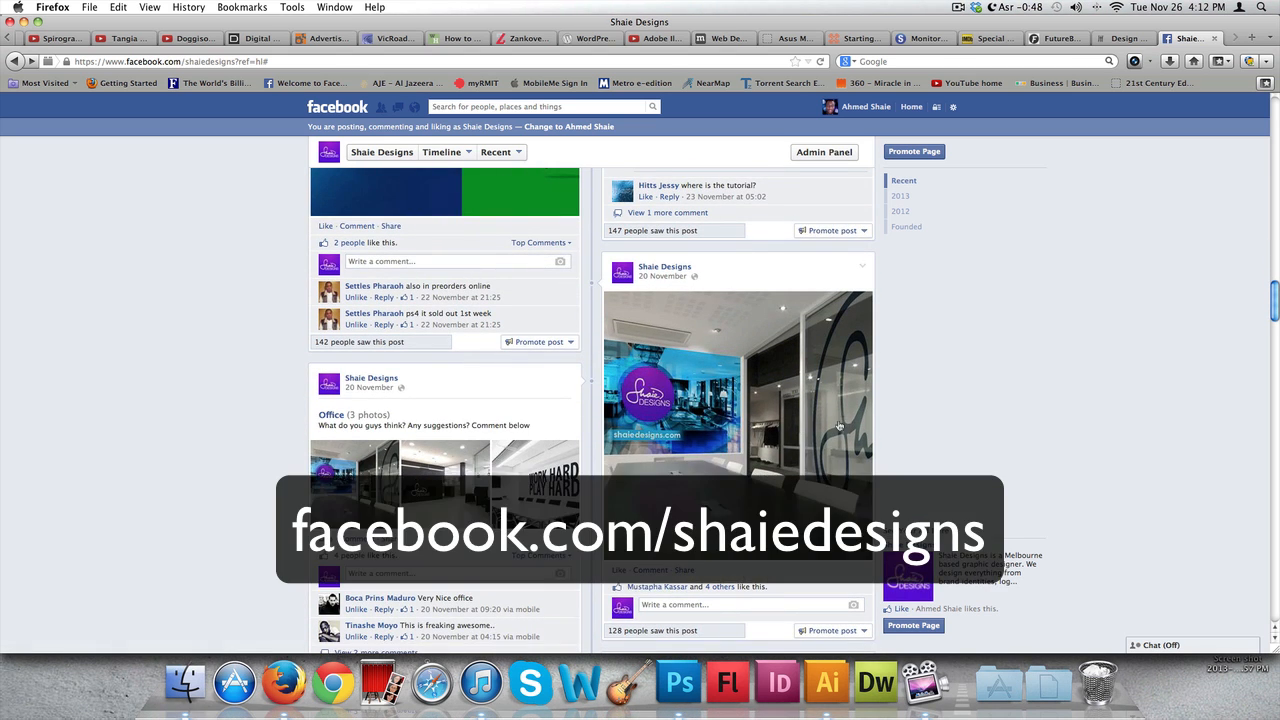
{"action": "scroll", "coordinate": [838, 425], "scroll_direction": "up", "scroll_amount": 20}
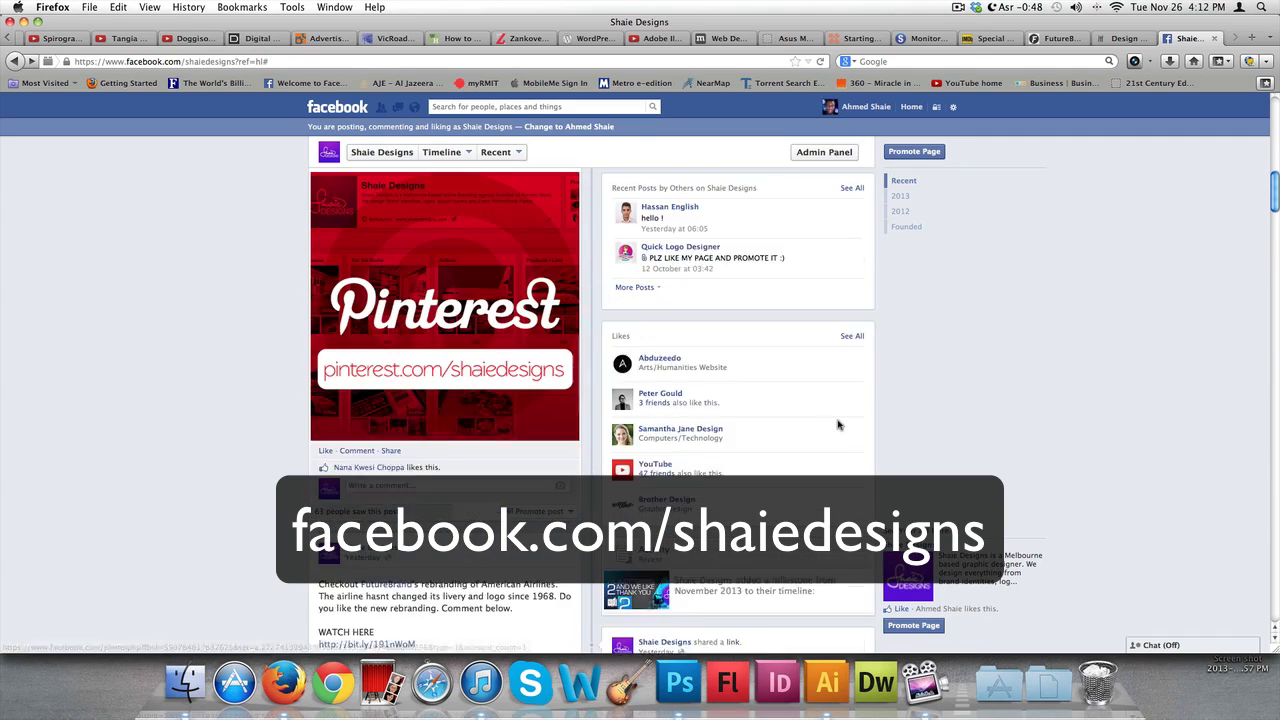
{"action": "scroll", "coordinate": [838, 425], "scroll_direction": "up", "scroll_amount": 10}
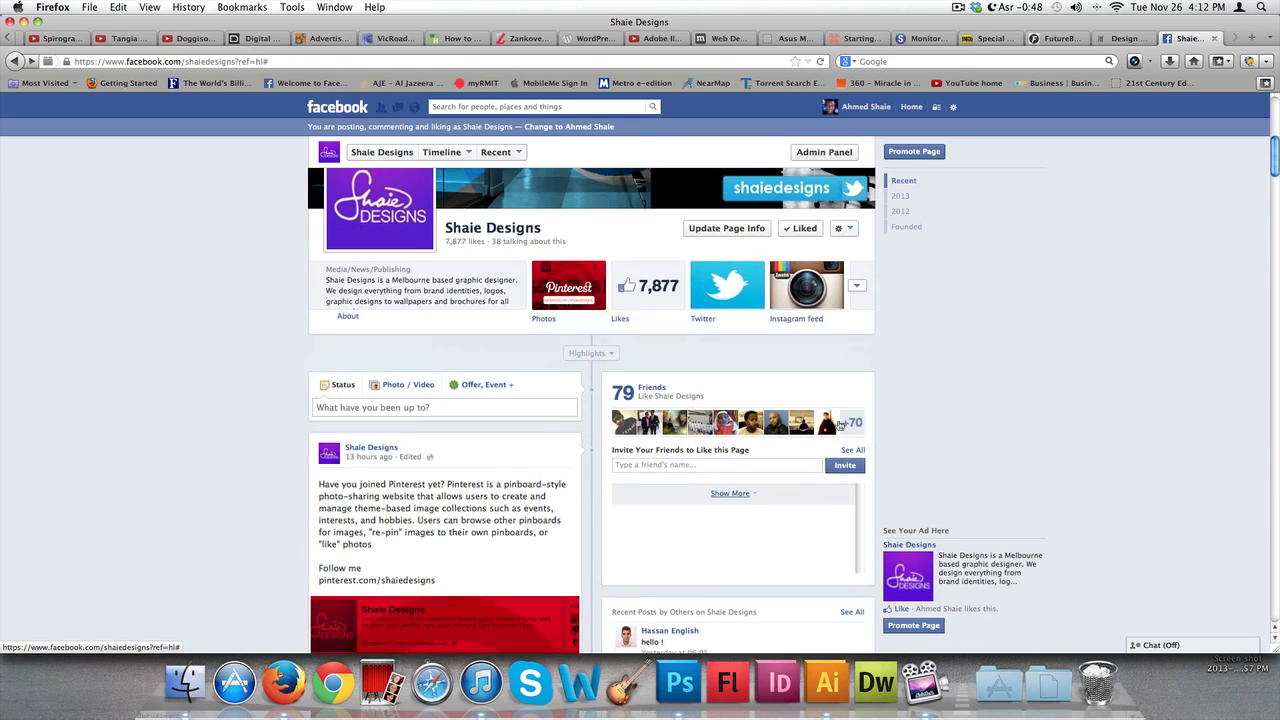
{"action": "scroll", "coordinate": [840, 424], "scroll_direction": "up", "scroll_amount": 4}
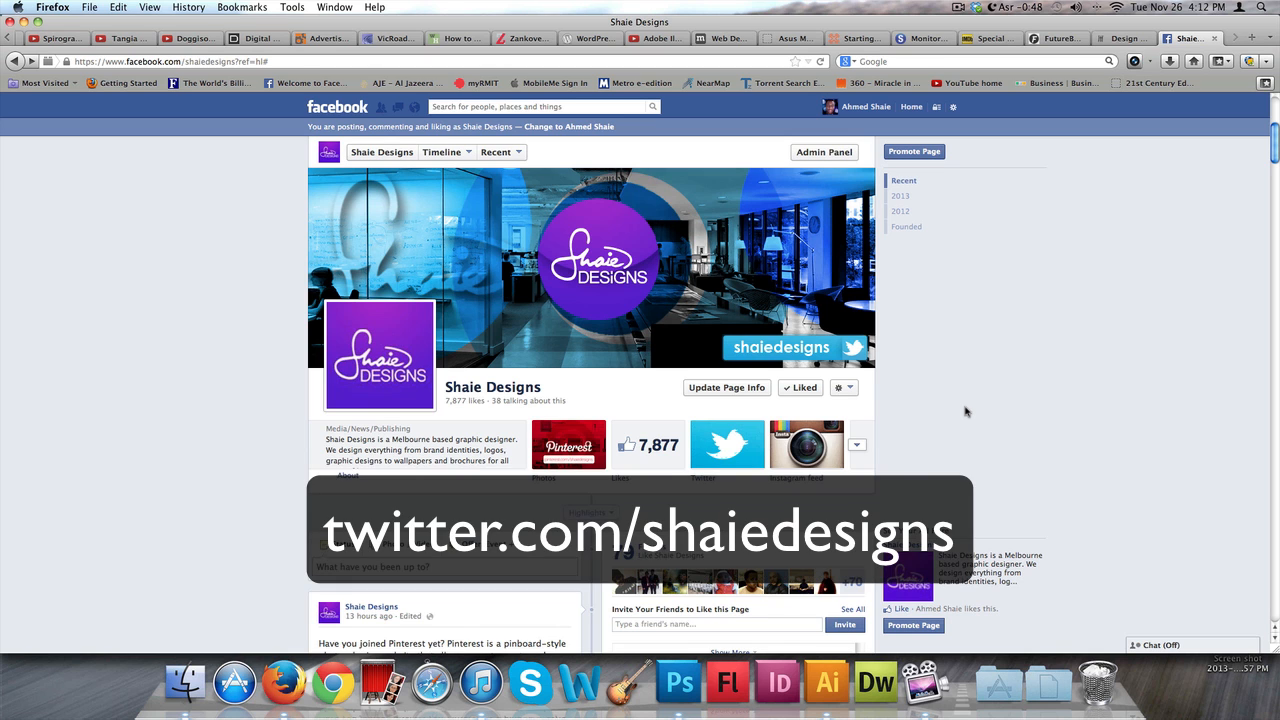
Return to Illustrator and browse the open documents, ending on the Untitled-1 document with the "design" text
{"action": "key", "text": "super+Tab"}
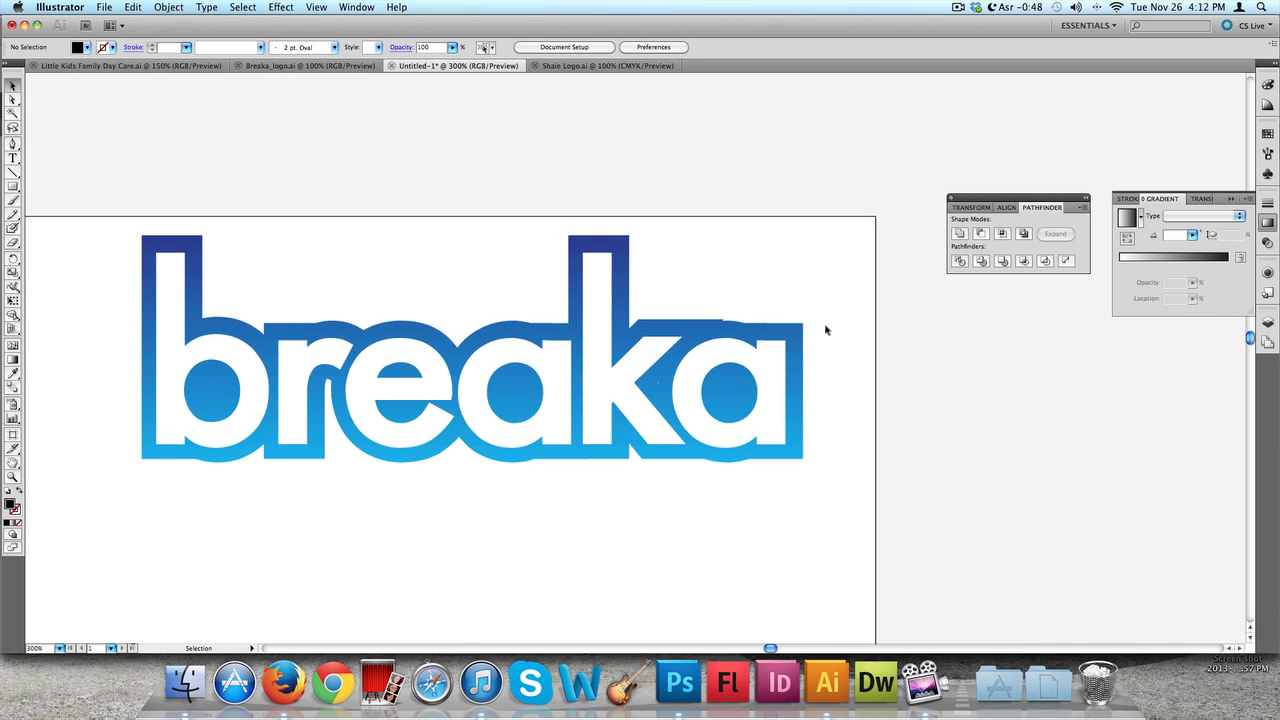
{"action": "scroll", "coordinate": [826, 327], "scroll_direction": "down", "scroll_amount": 2}
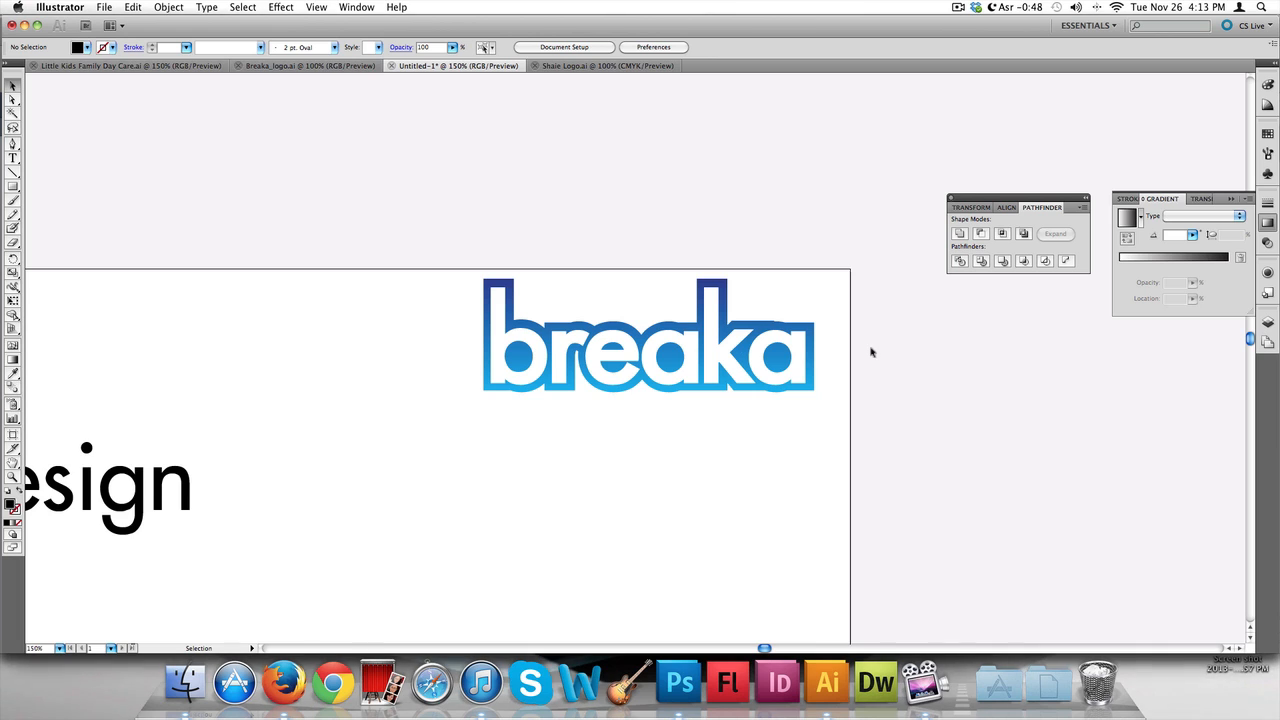
{"action": "scroll", "coordinate": [870, 352], "scroll_direction": "down", "scroll_amount": 3}
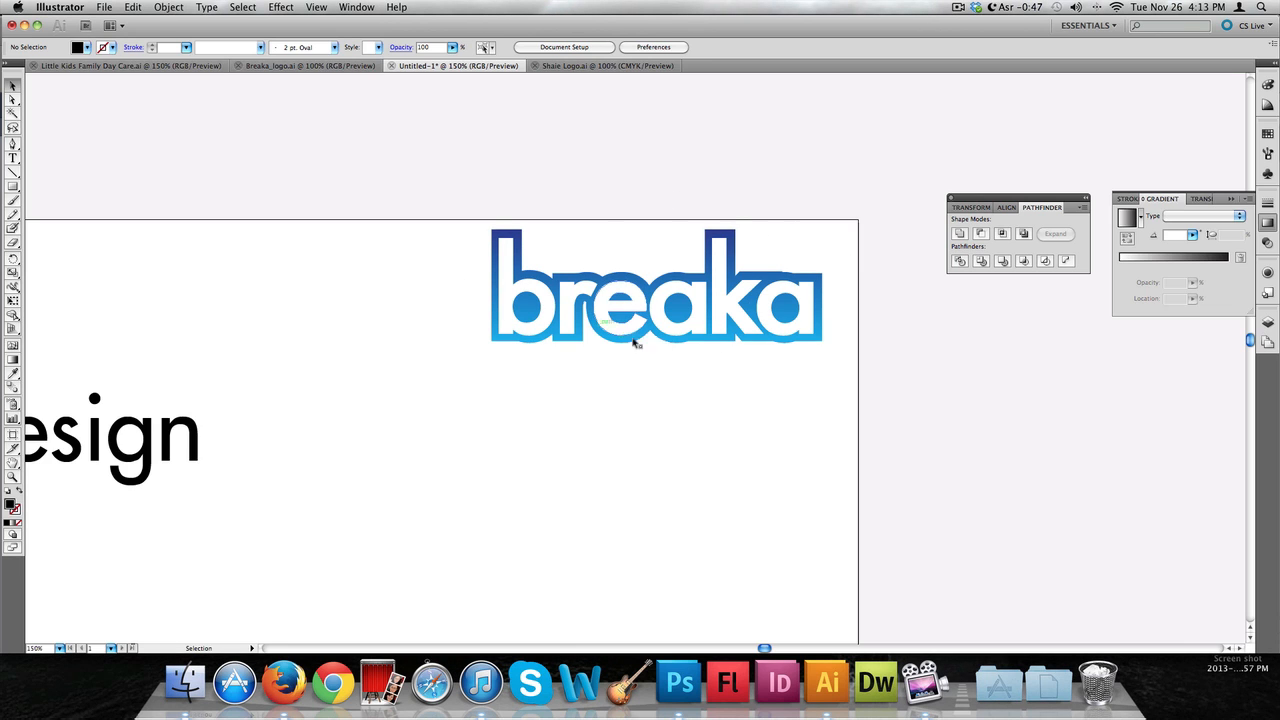
{"action": "scroll", "coordinate": [795, 328], "scroll_direction": "left", "scroll_amount": 5}
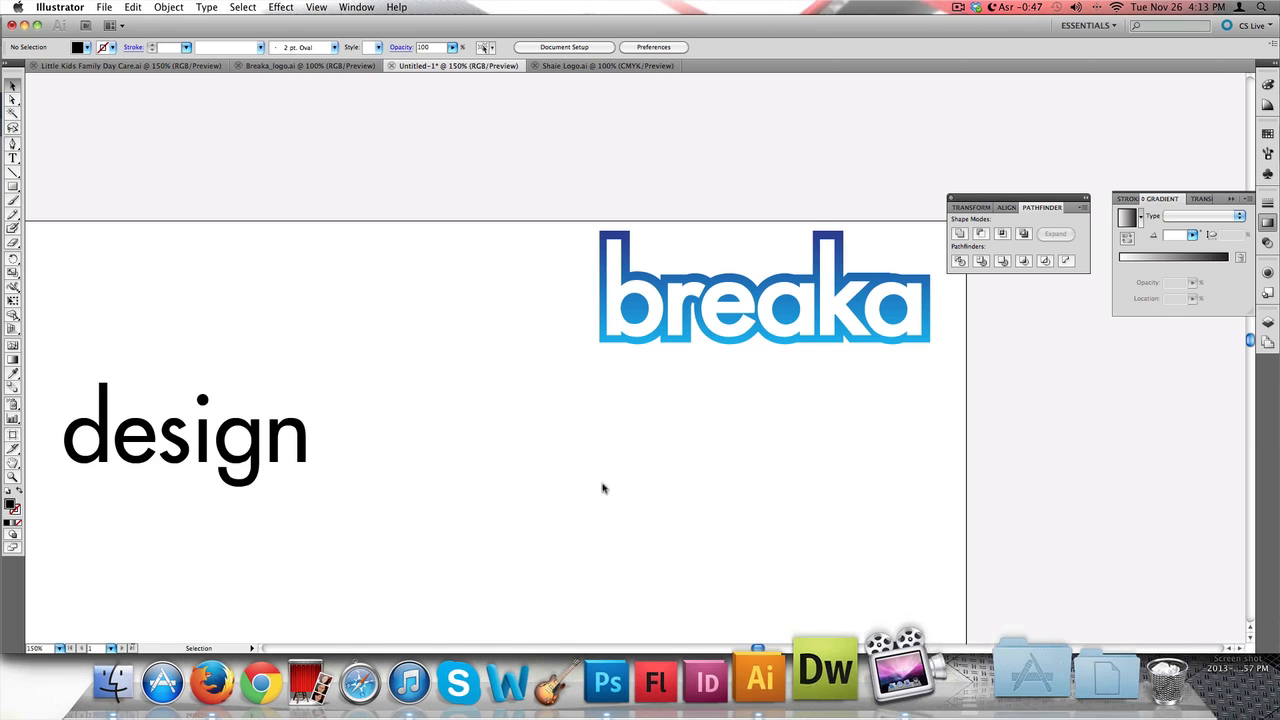
{"action": "scroll", "coordinate": [349, 437], "scroll_direction": "left", "scroll_amount": 5}
{"action": "scroll", "coordinate": [349, 437], "scroll_direction": "left", "scroll_amount": 6}
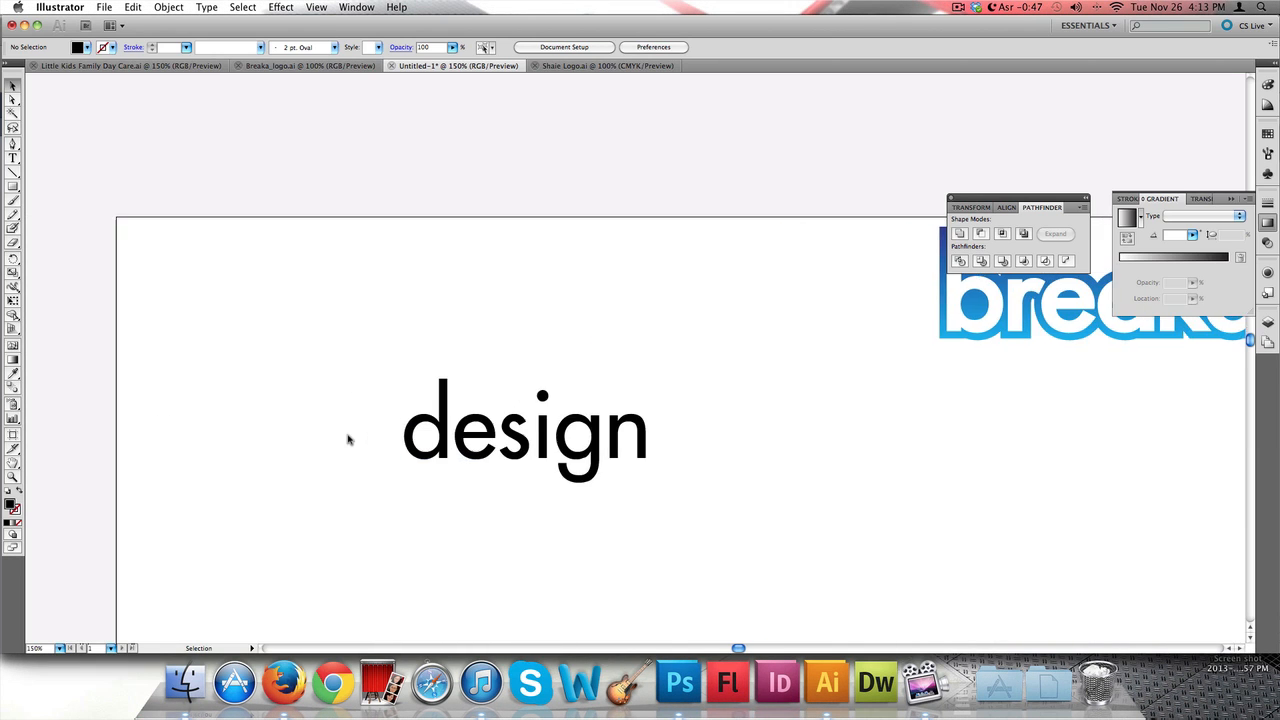
{"action": "scroll", "coordinate": [349, 437], "scroll_direction": "down", "scroll_amount": 3}
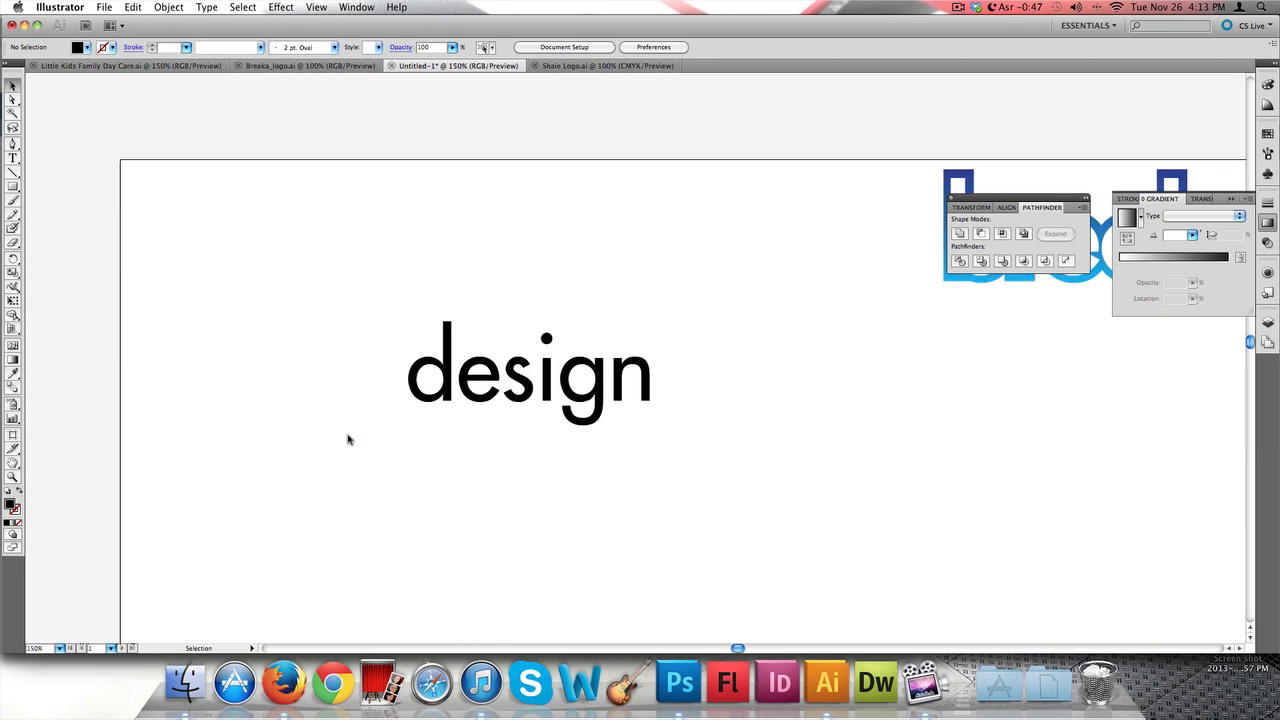
{"action": "left_click", "coordinate": [563, 67]}
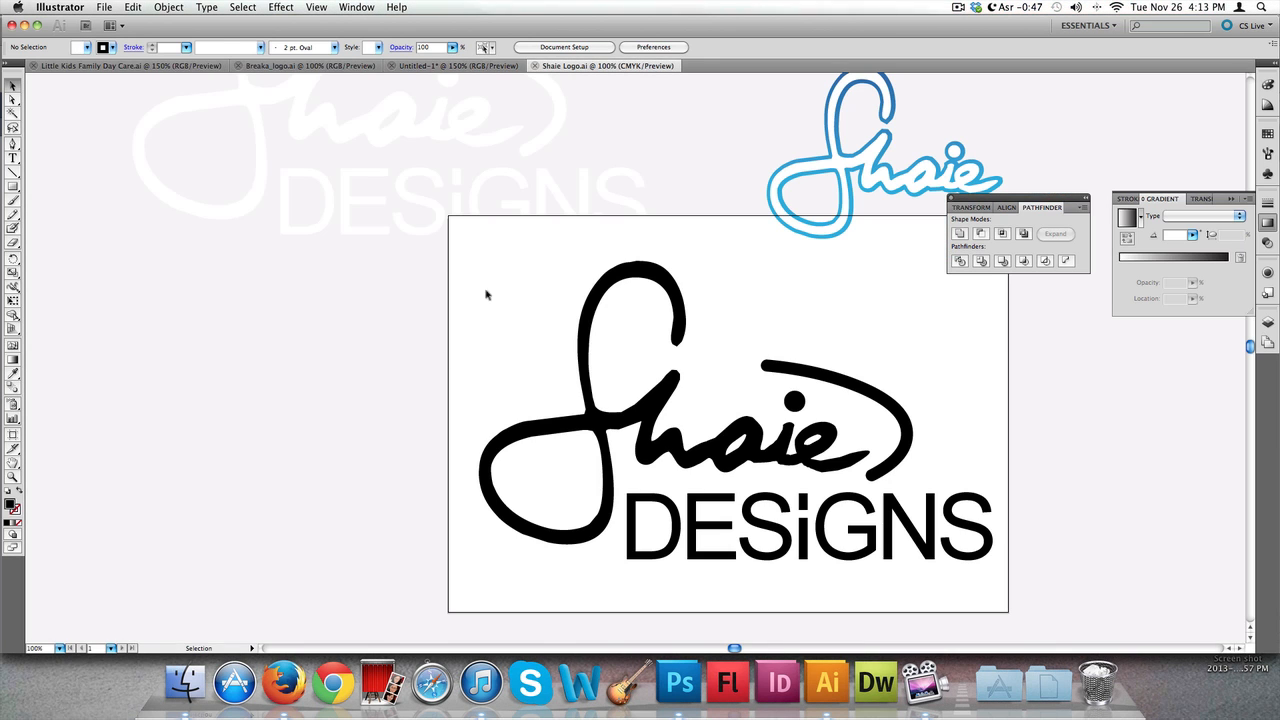
{"action": "left_click", "coordinate": [418, 64]}
{"action": "left_click", "coordinate": [598, 67]}
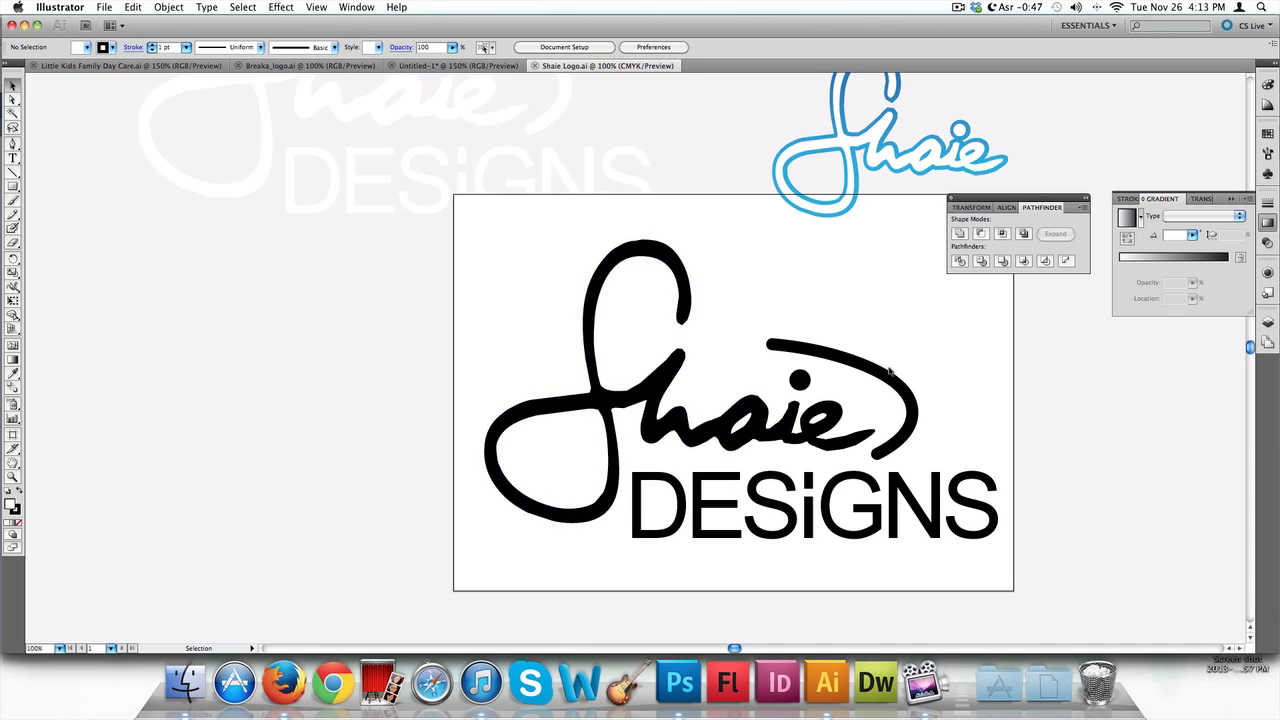
{"action": "scroll", "coordinate": [791, 394], "scroll_direction": "down", "scroll_amount": 5}
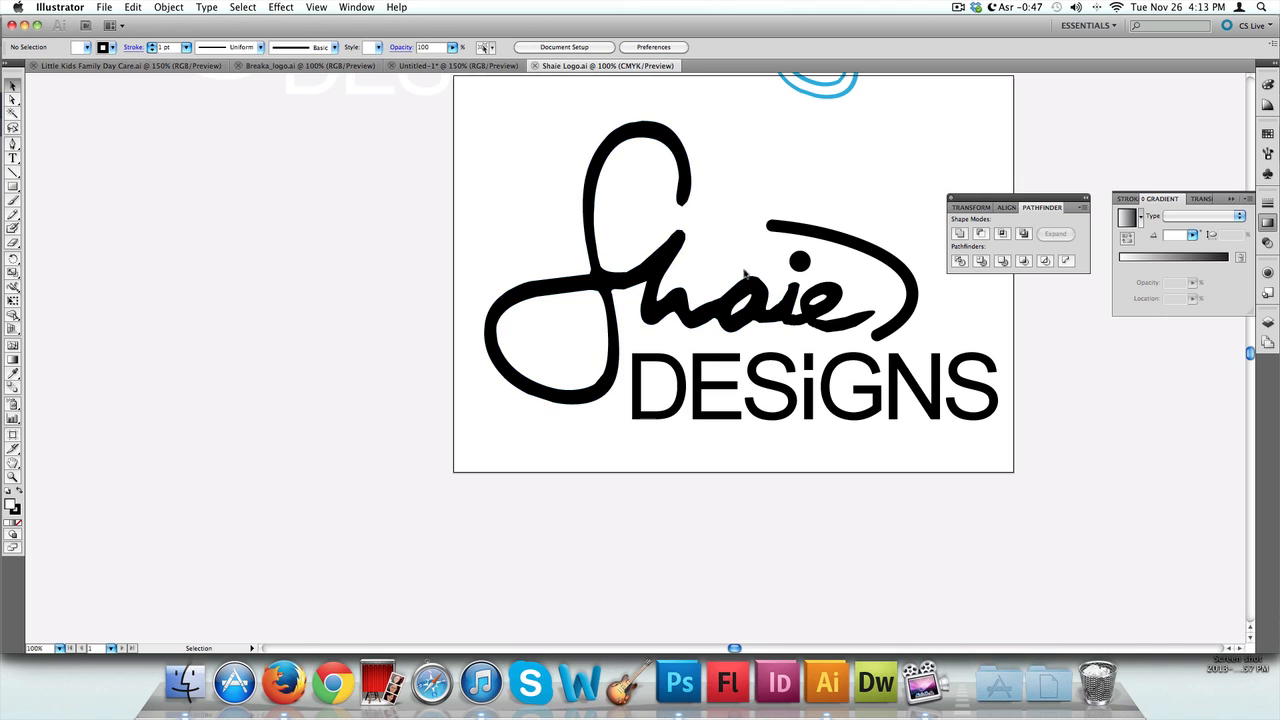
{"action": "left_click", "coordinate": [466, 64]}
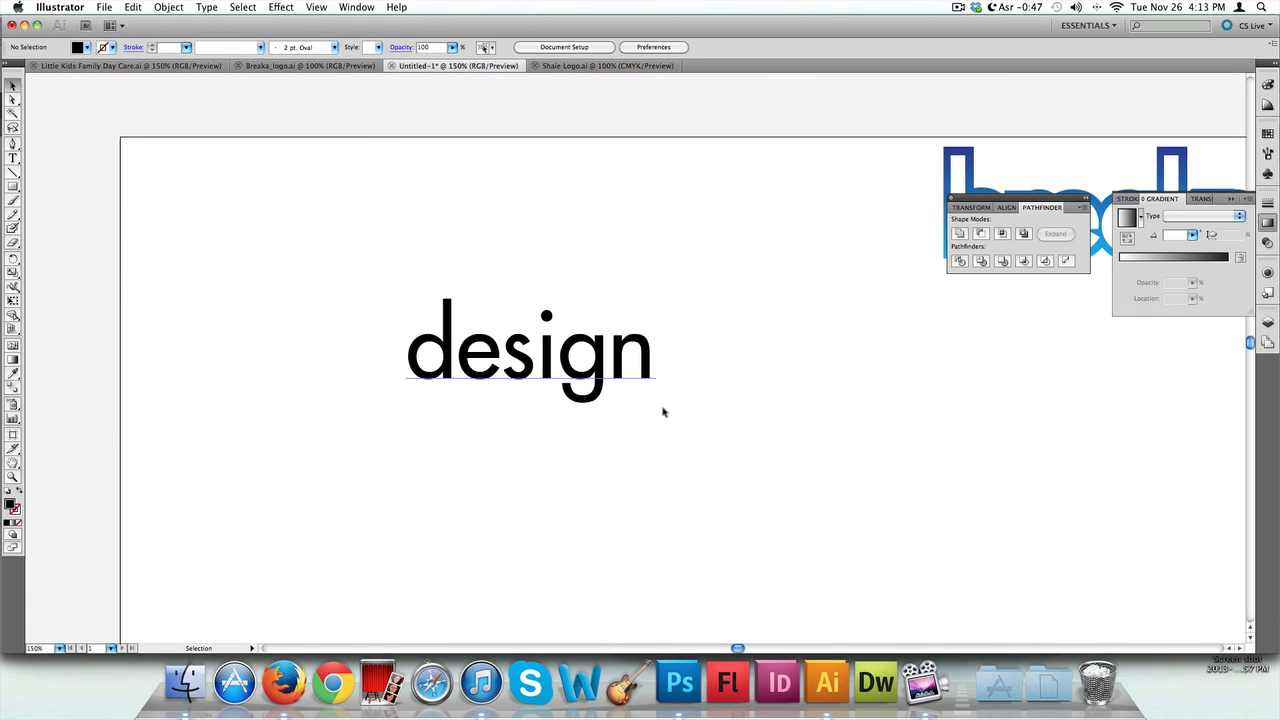
Move the "design" text up and to the left on the artboard
{"action": "left_click_drag", "start_coordinate": [606, 378], "coordinate": [619, 341]}
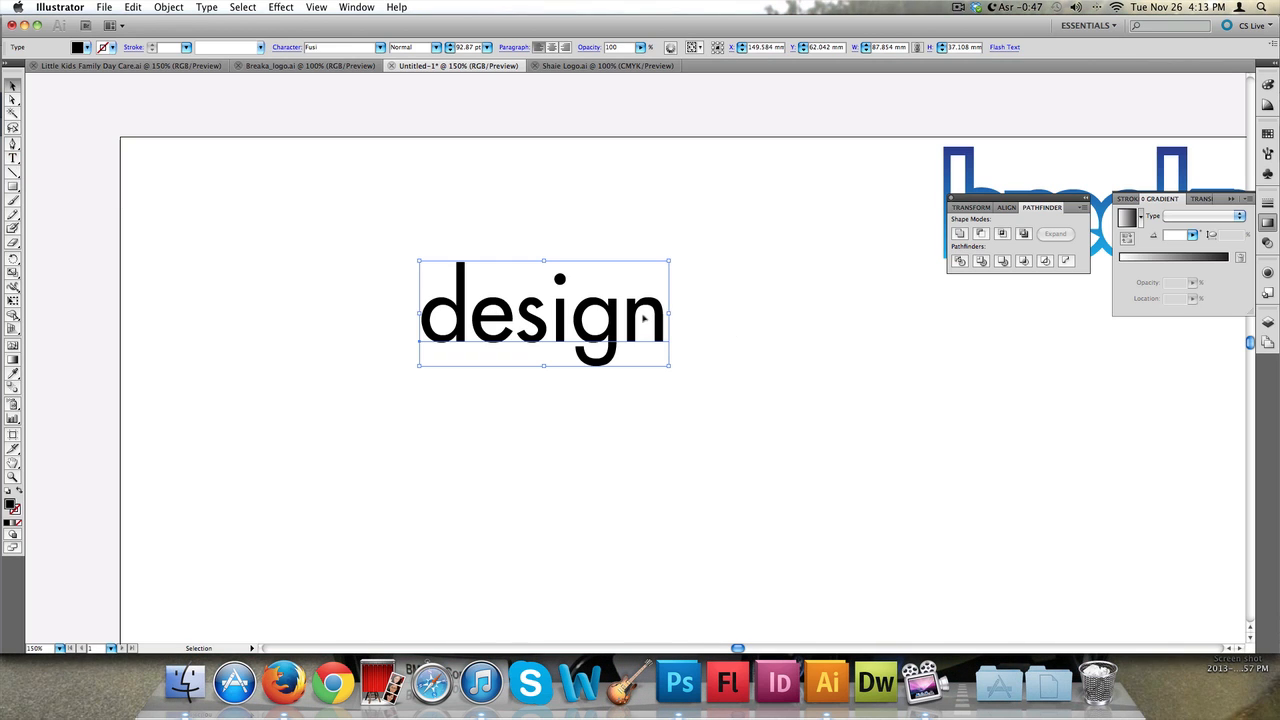
{"action": "left_click", "coordinate": [720, 264]}
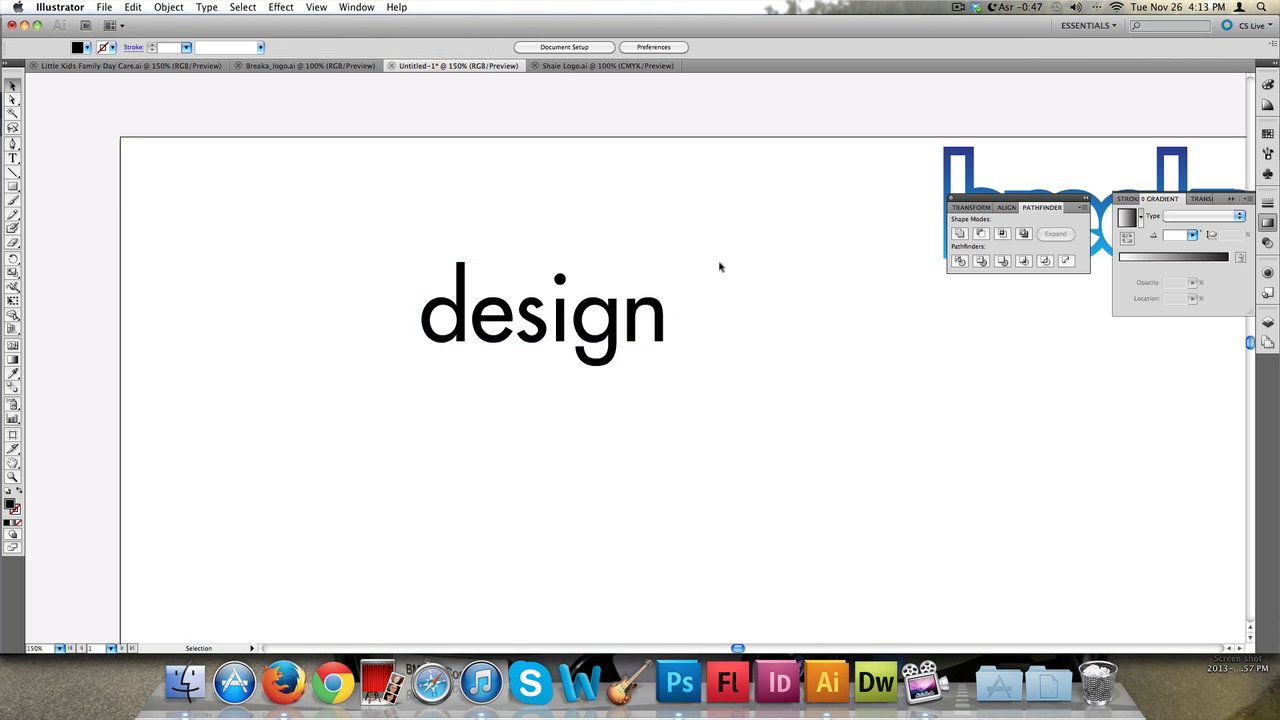
{"action": "left_click", "coordinate": [648, 310]}
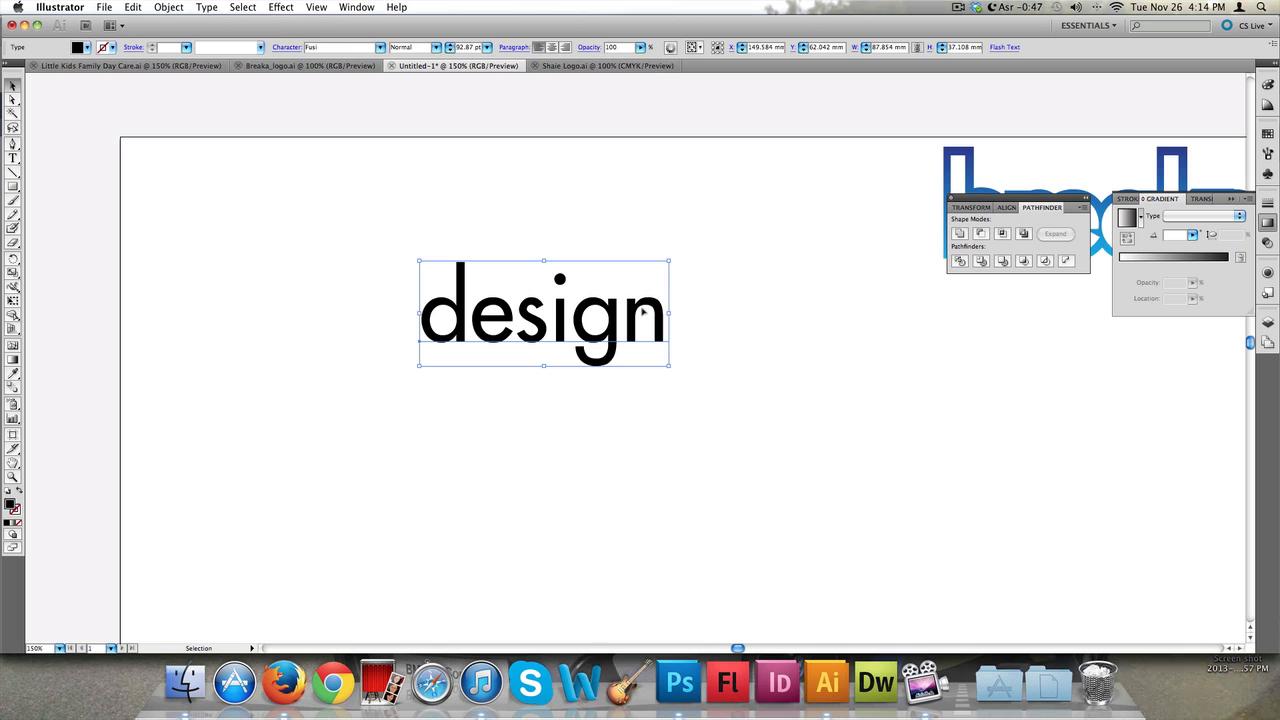
{"action": "left_click_drag", "start_coordinate": [648, 310], "coordinate": [663, 304]}
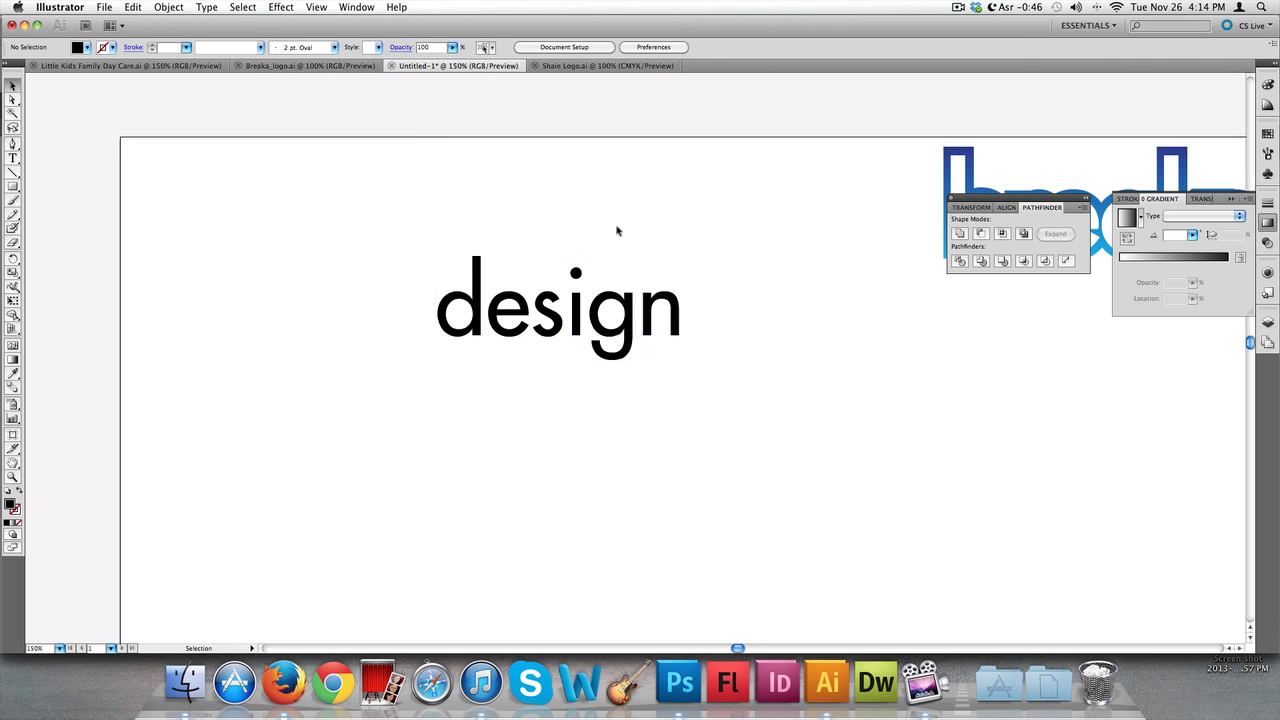
{"action": "scroll", "coordinate": [620, 240], "scroll_direction": "down", "scroll_amount": 2}
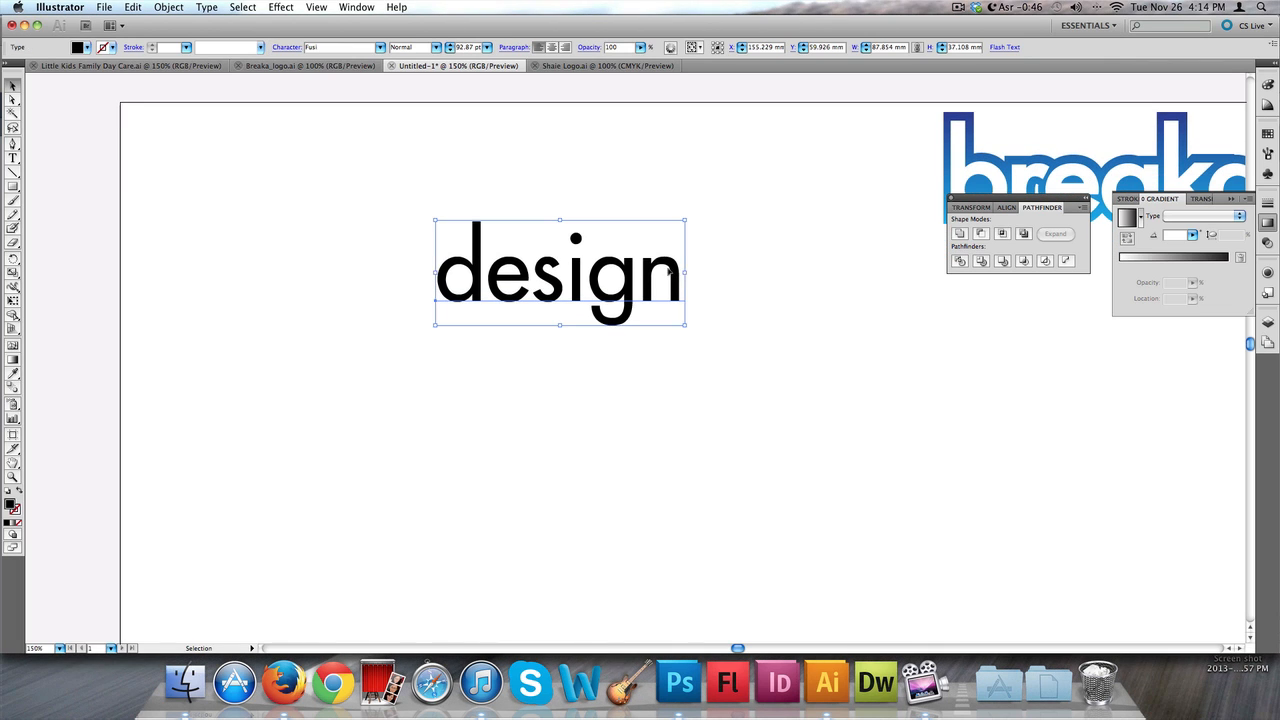
{"action": "left_click_drag", "start_coordinate": [632, 238], "coordinate": [559, 177]}
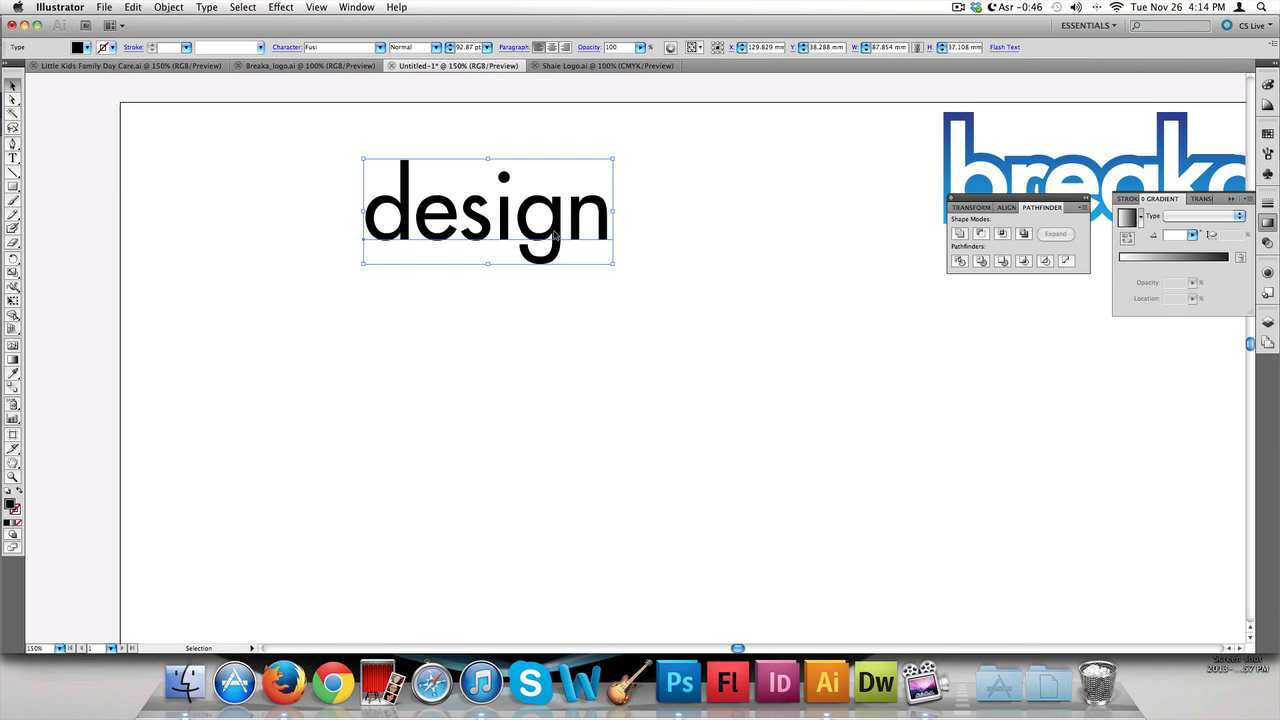
Duplicate the "design" text and place the copy below the original
{"action": "left_click_drag", "start_coordinate": [555, 234], "coordinate": [654, 423]}
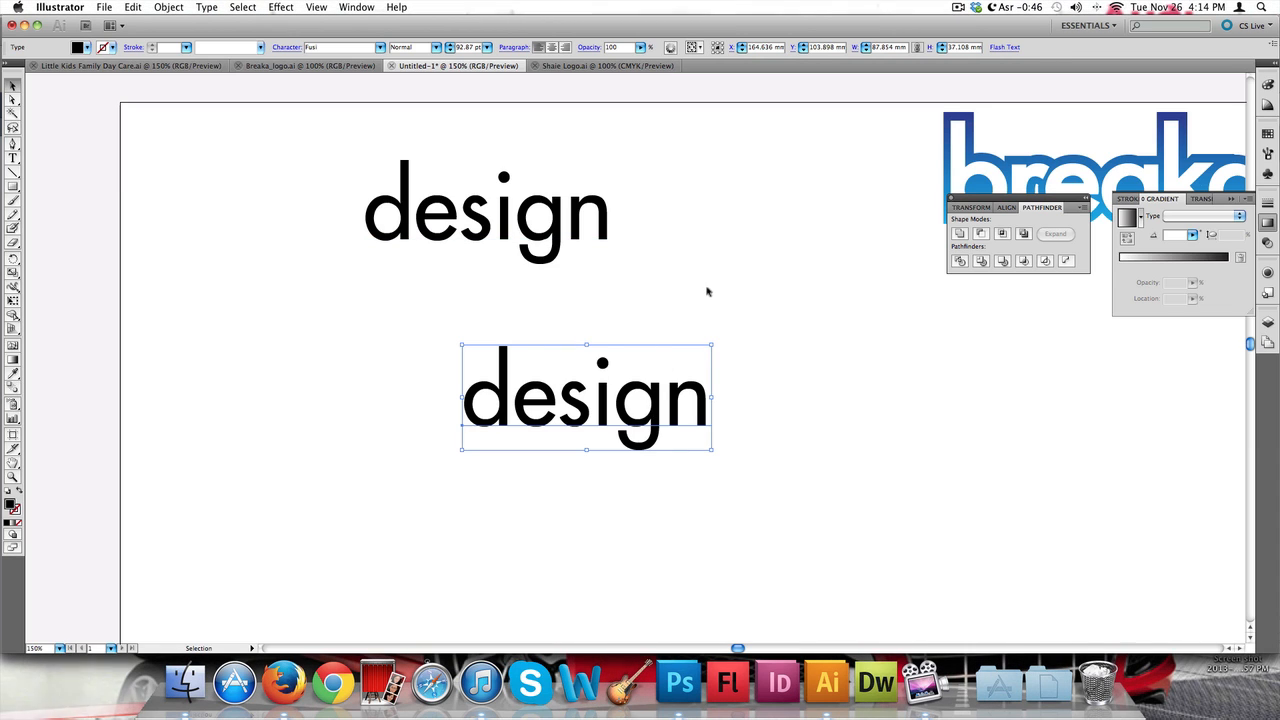
{"action": "left_click", "coordinate": [124, 8]}
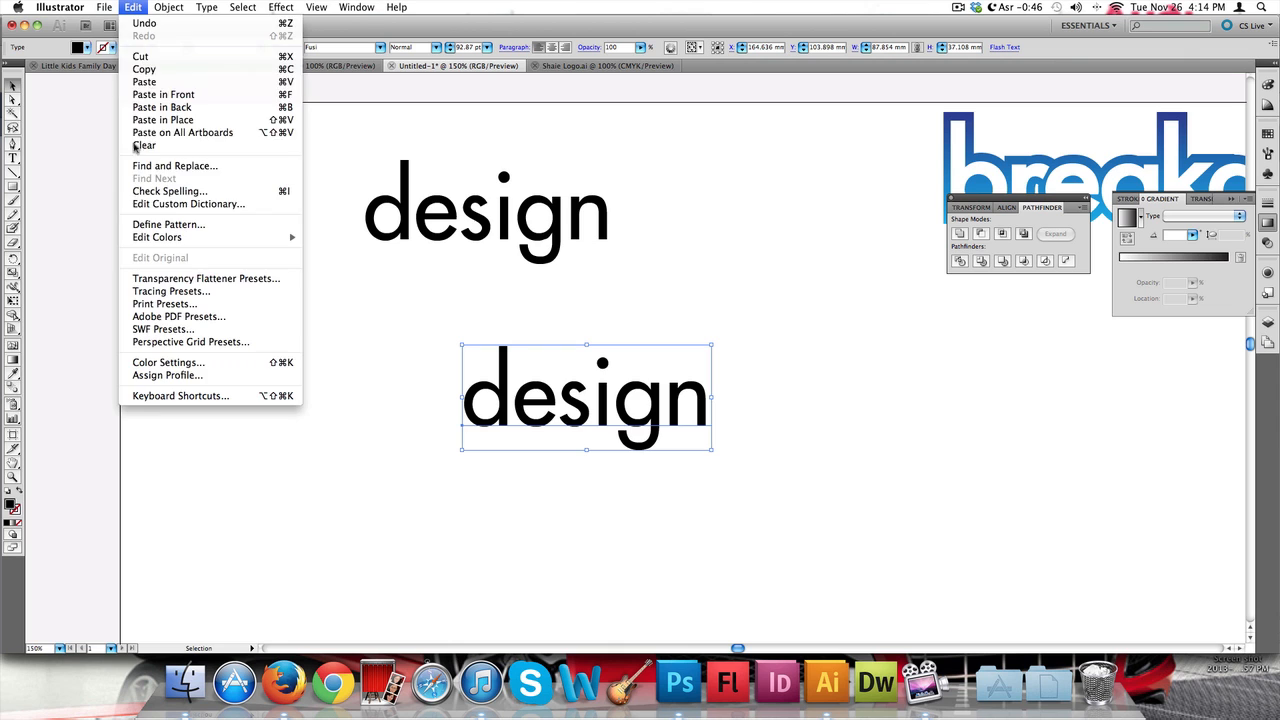
{"action": "left_click", "coordinate": [686, 267]}
{"action": "left_click_drag", "start_coordinate": [562, 416], "coordinate": [512, 418]}
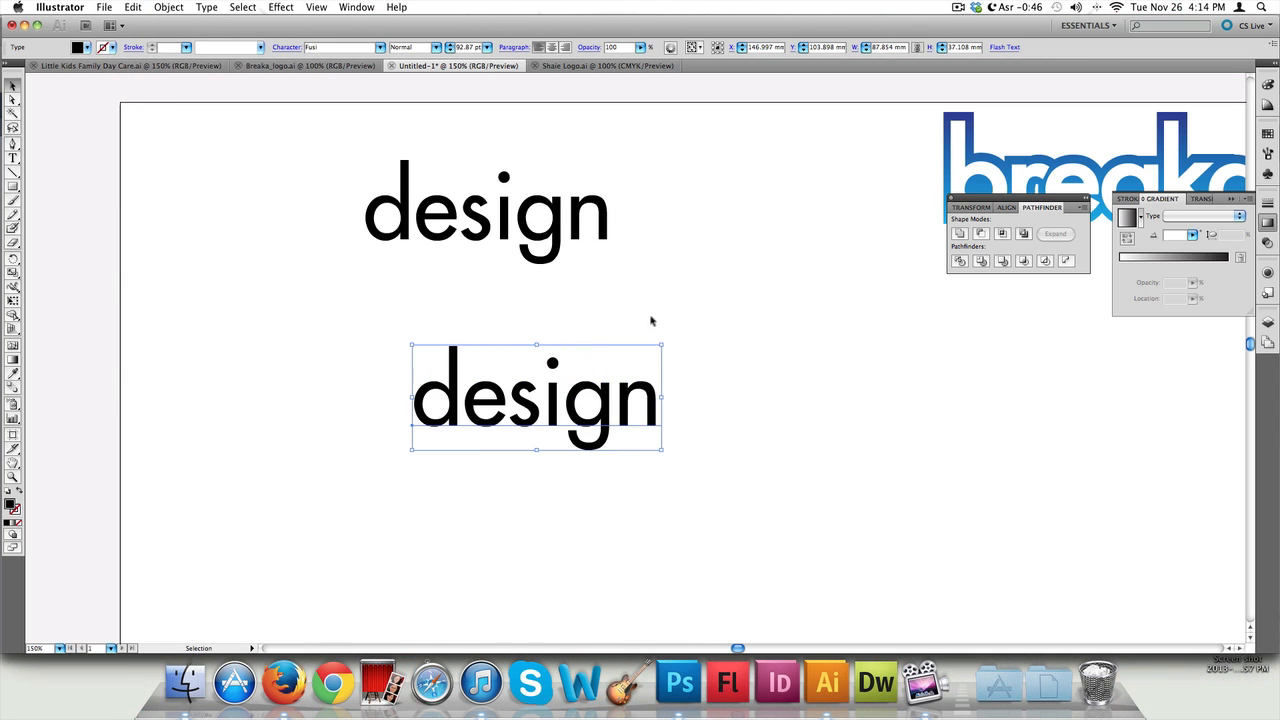
Convert the duplicated "design" text to outlines
{"action": "left_click", "coordinate": [207, 8]}
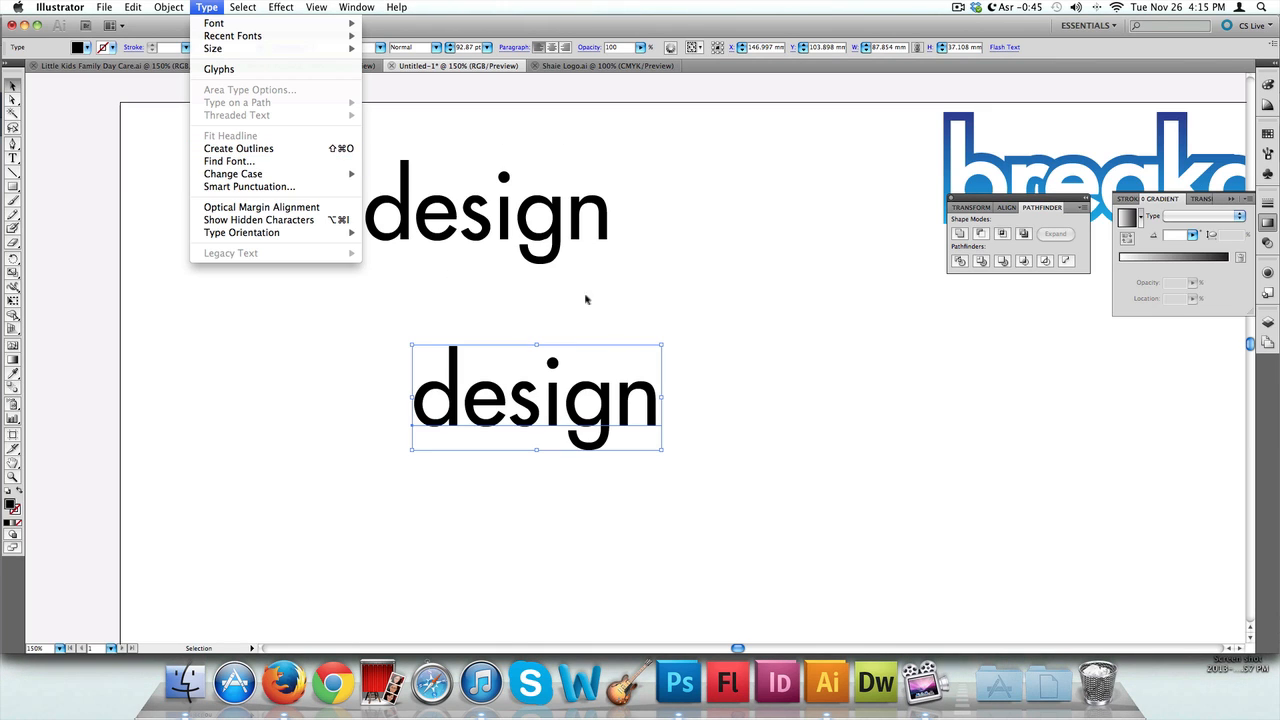
{"action": "left_click", "coordinate": [598, 362]}
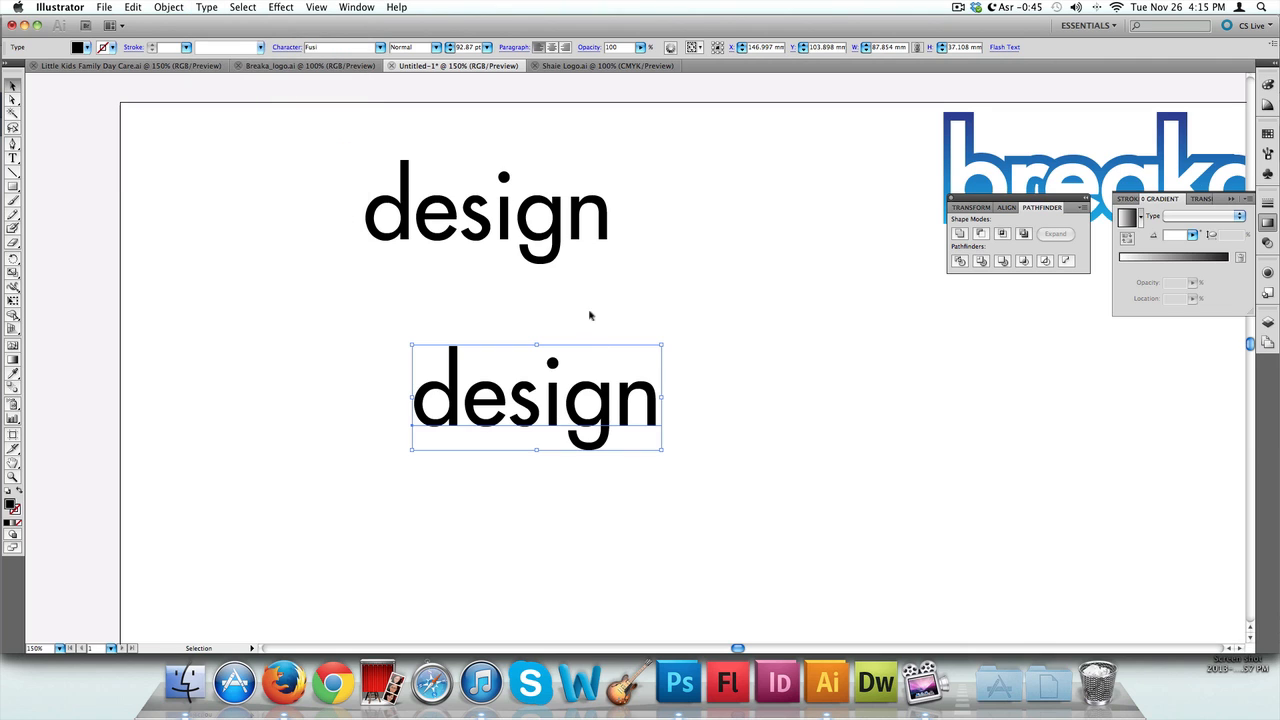
{"action": "left_click", "coordinate": [166, 7]}
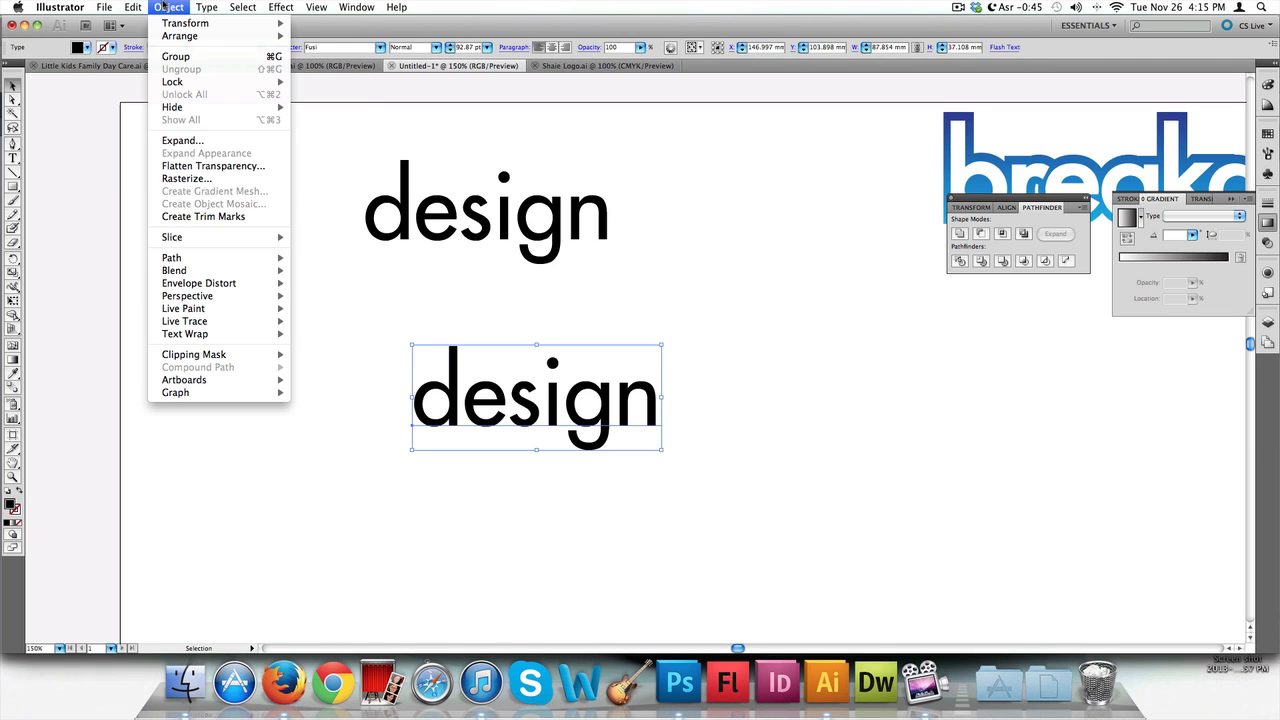
{"action": "left_click", "coordinate": [524, 395]}
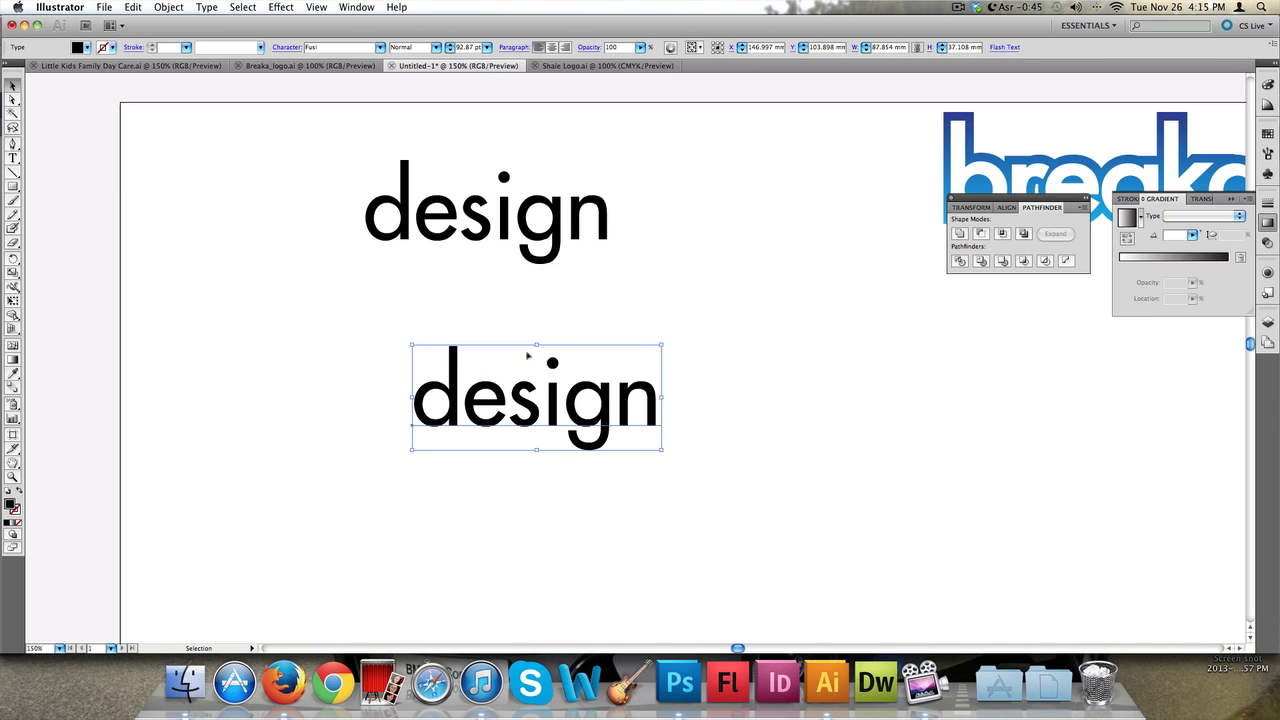
{"action": "left_click", "coordinate": [206, 7]}
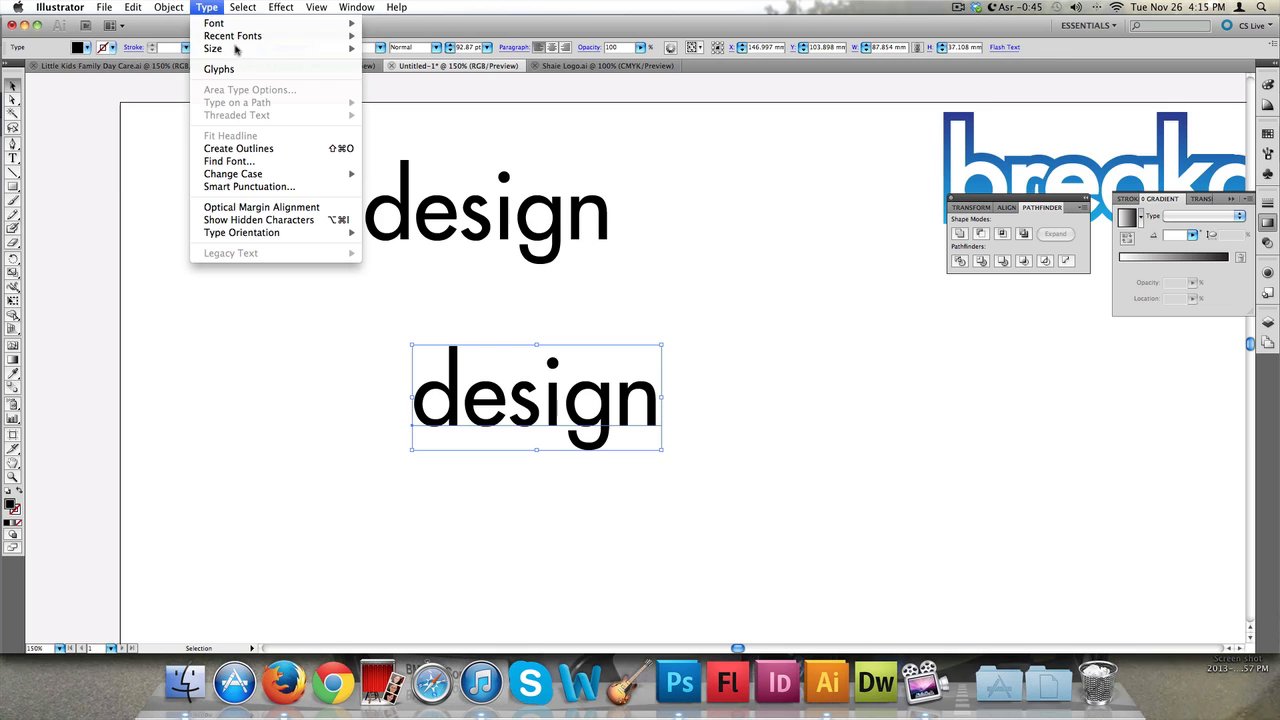
{"action": "left_click", "coordinate": [270, 149]}
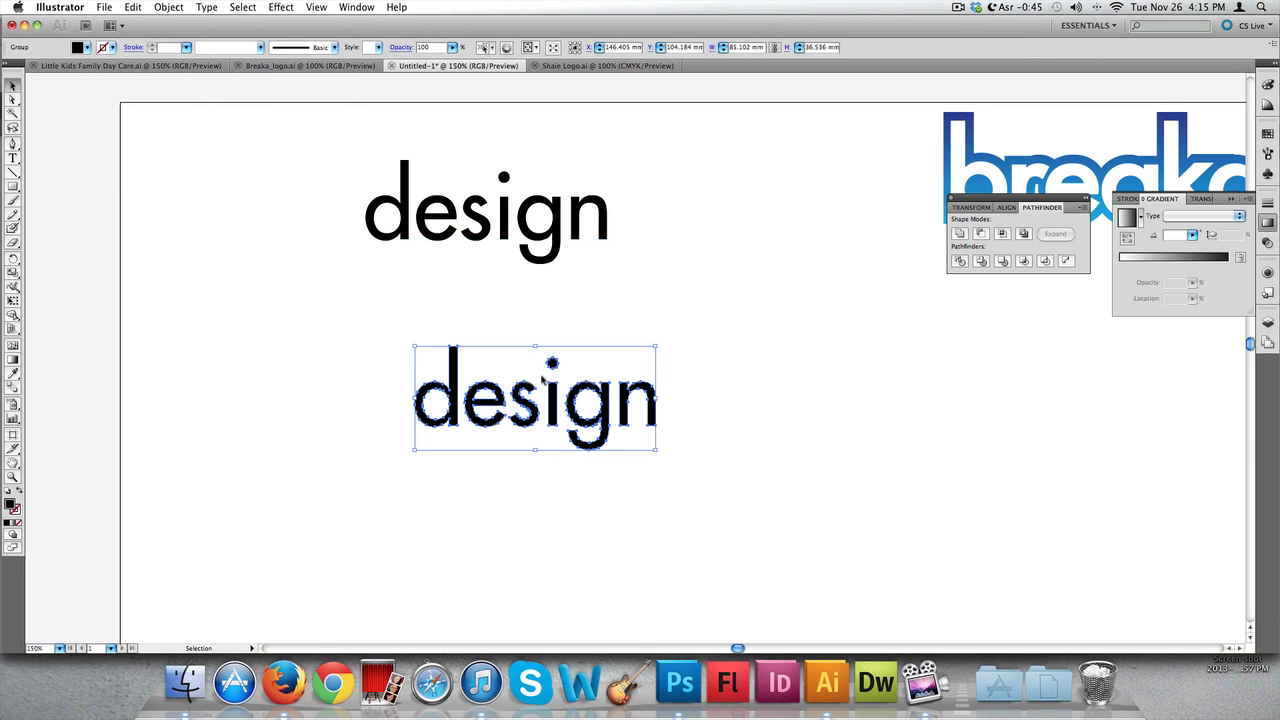
{"action": "left_click_drag", "start_coordinate": [678, 272], "coordinate": [333, 171]}
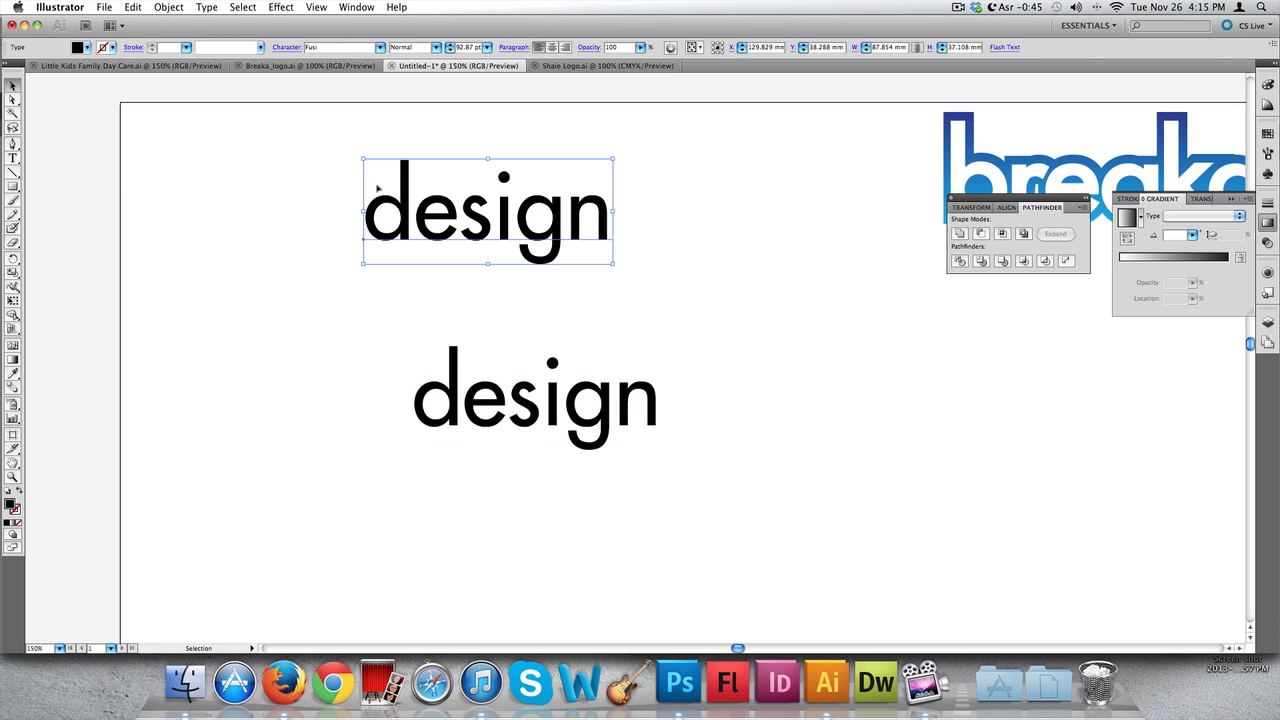
{"action": "double_click", "coordinate": [550, 224]}
{"action": "type", "text": "d"}
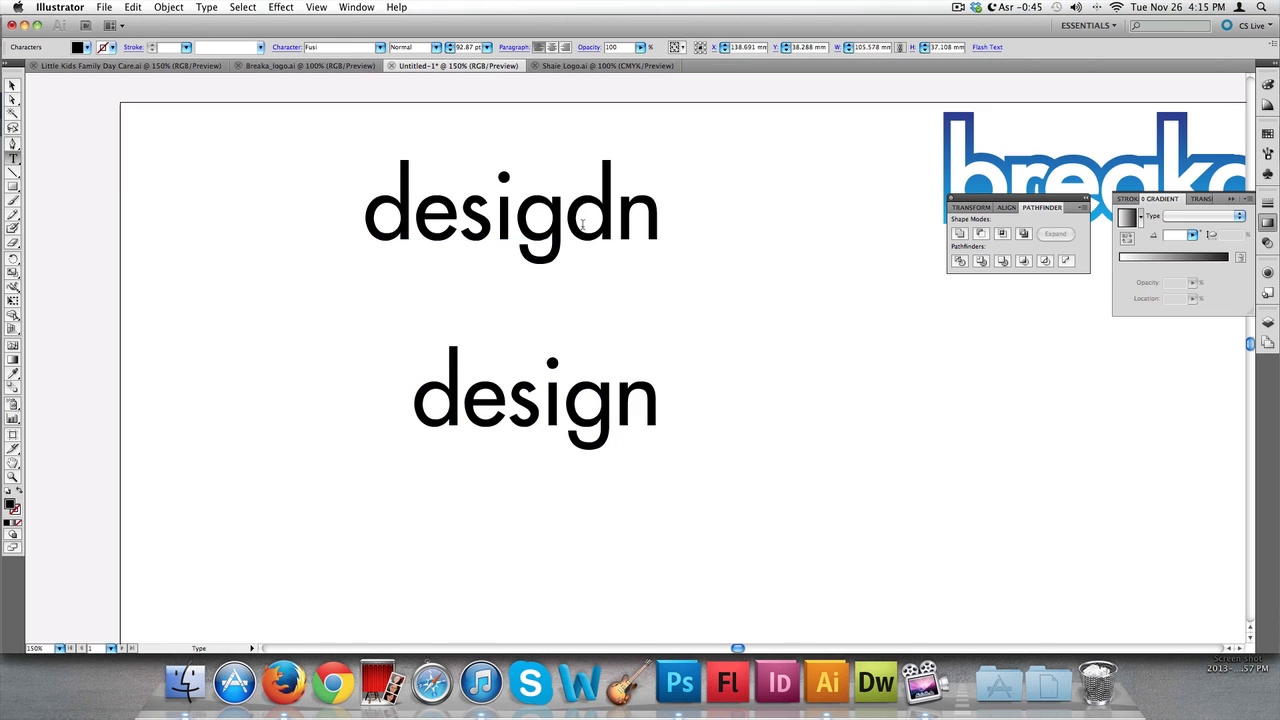
{"action": "key", "text": "BackSpace"}
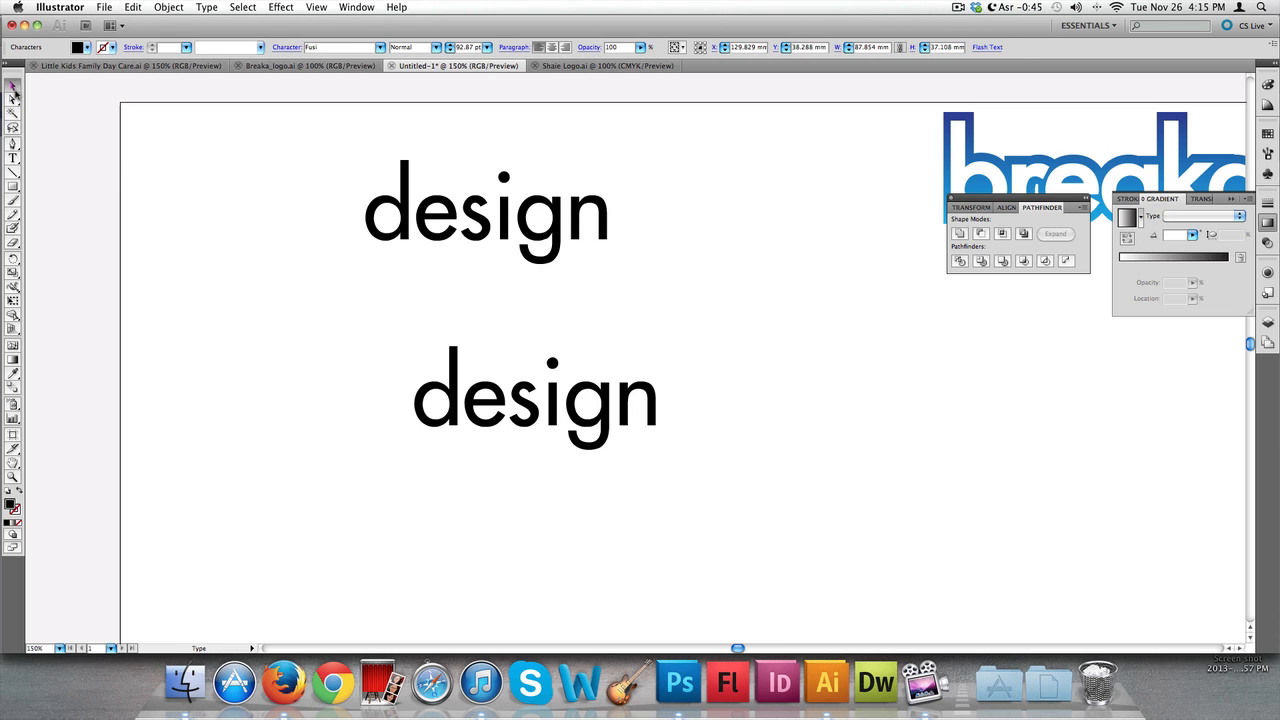
{"action": "left_click", "coordinate": [13, 92]}
{"action": "left_click", "coordinate": [628, 398]}
{"action": "left_click", "coordinate": [624, 402]}
{"action": "double_click", "coordinate": [622, 410]}
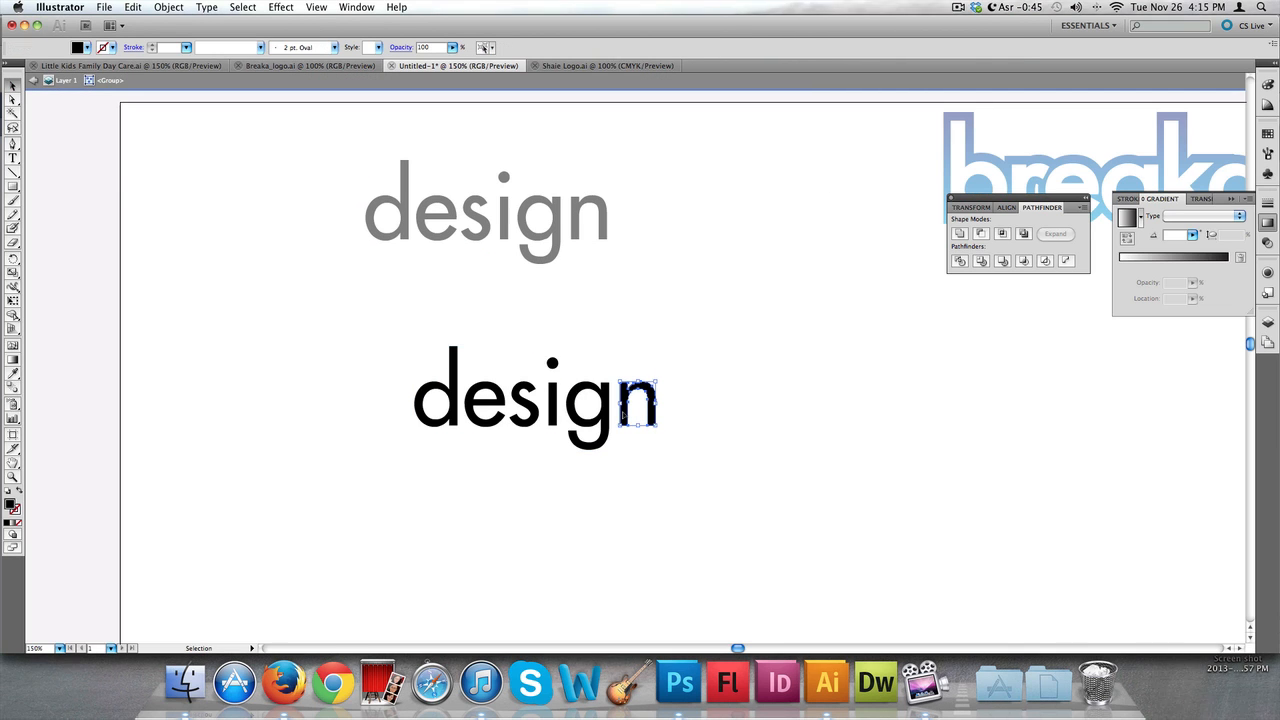
{"action": "left_click", "coordinate": [692, 334]}
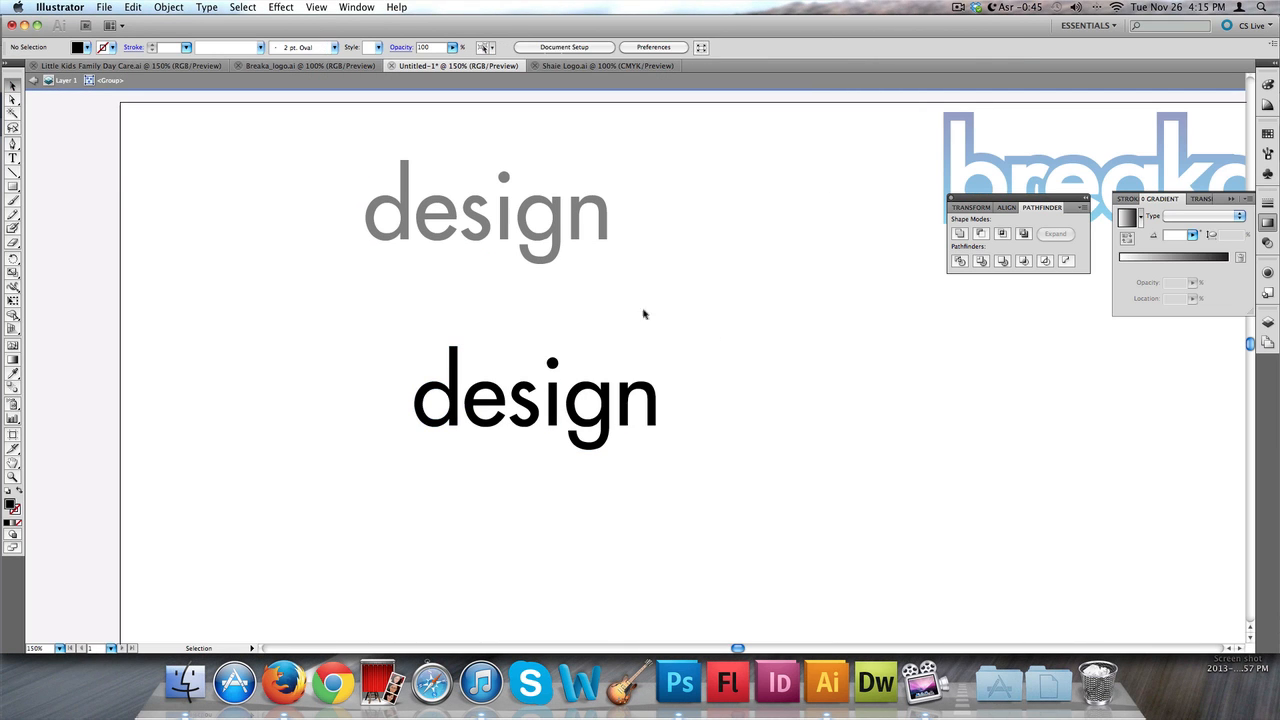
{"action": "double_click", "coordinate": [699, 311]}
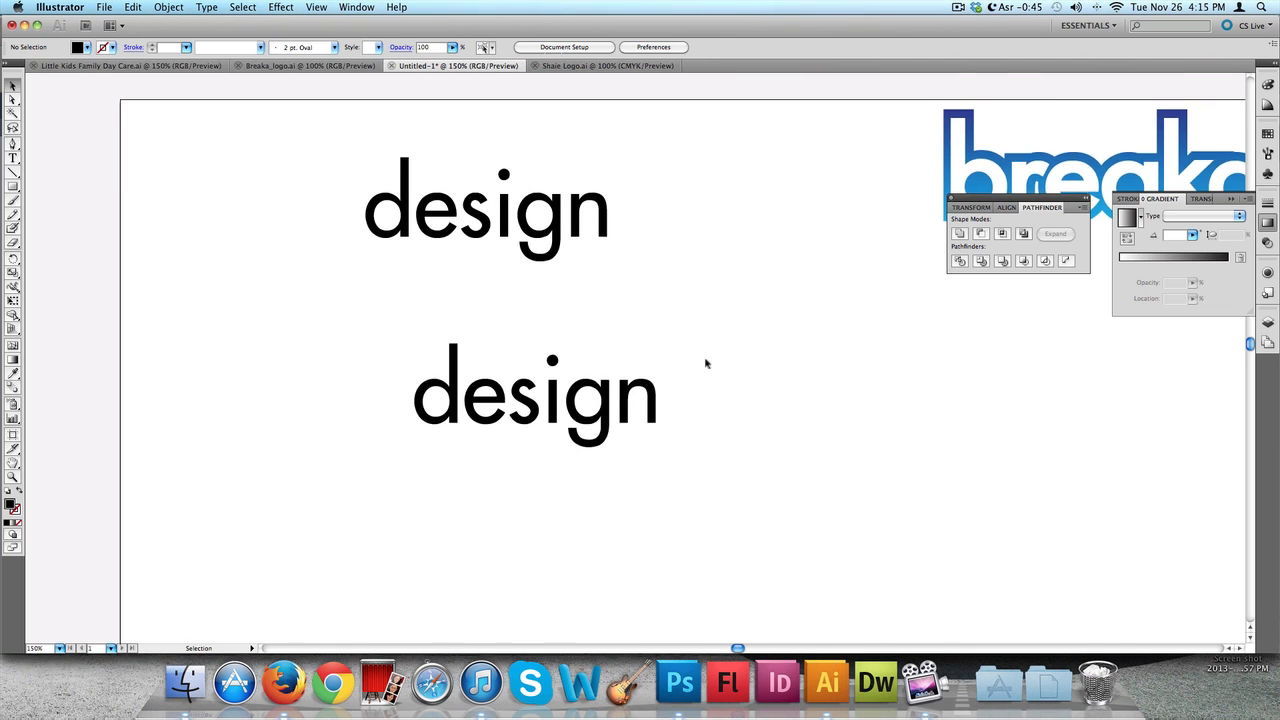
Move the outlined "design" copy further down and to the right of the original text
{"action": "scroll", "coordinate": [705, 364], "scroll_direction": "down", "scroll_amount": 3}
{"action": "left_click_drag", "start_coordinate": [742, 279], "coordinate": [413, 350]}
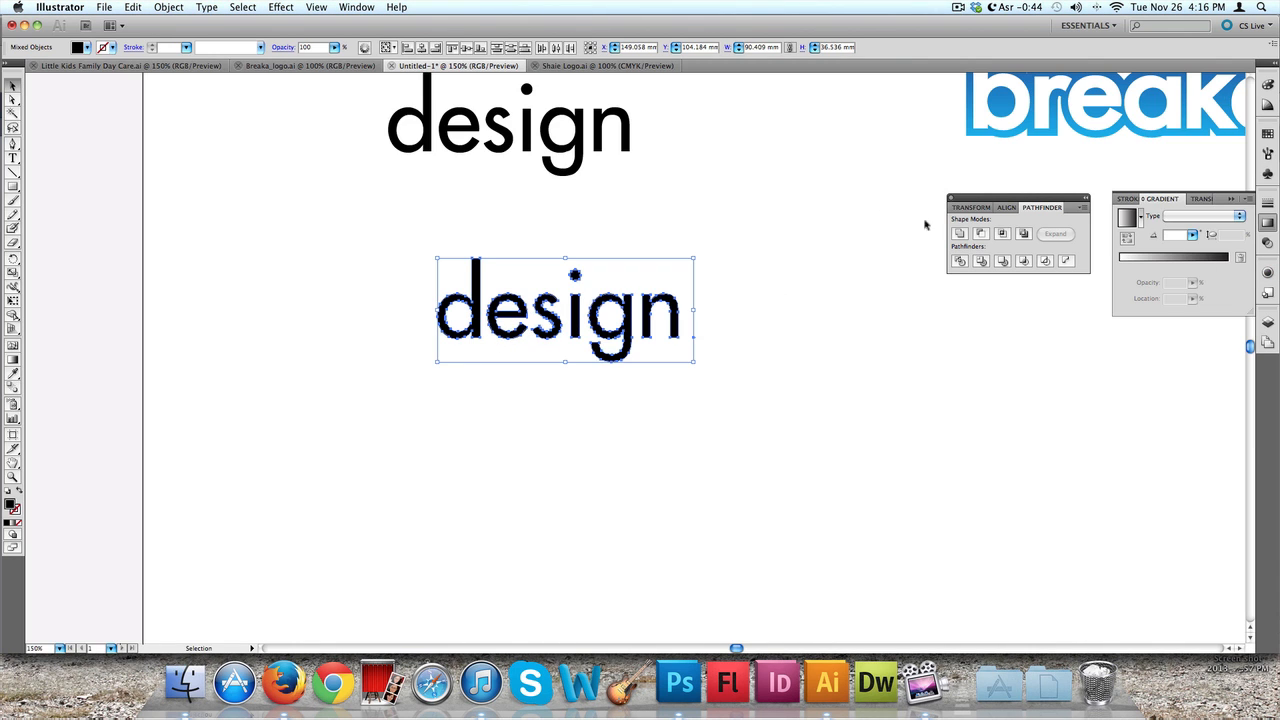
{"action": "scroll", "coordinate": [700, 287], "scroll_direction": "down", "scroll_amount": 5}
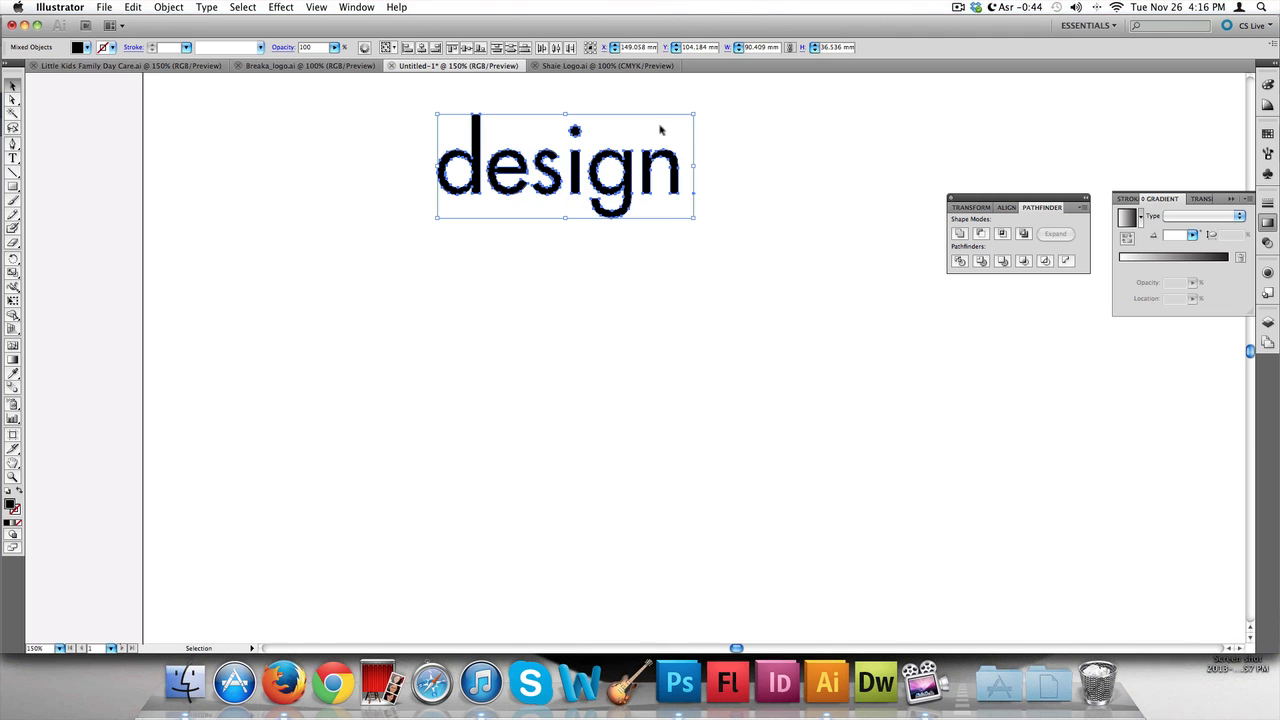
{"action": "left_click_drag", "start_coordinate": [627, 192], "coordinate": [705, 375]}
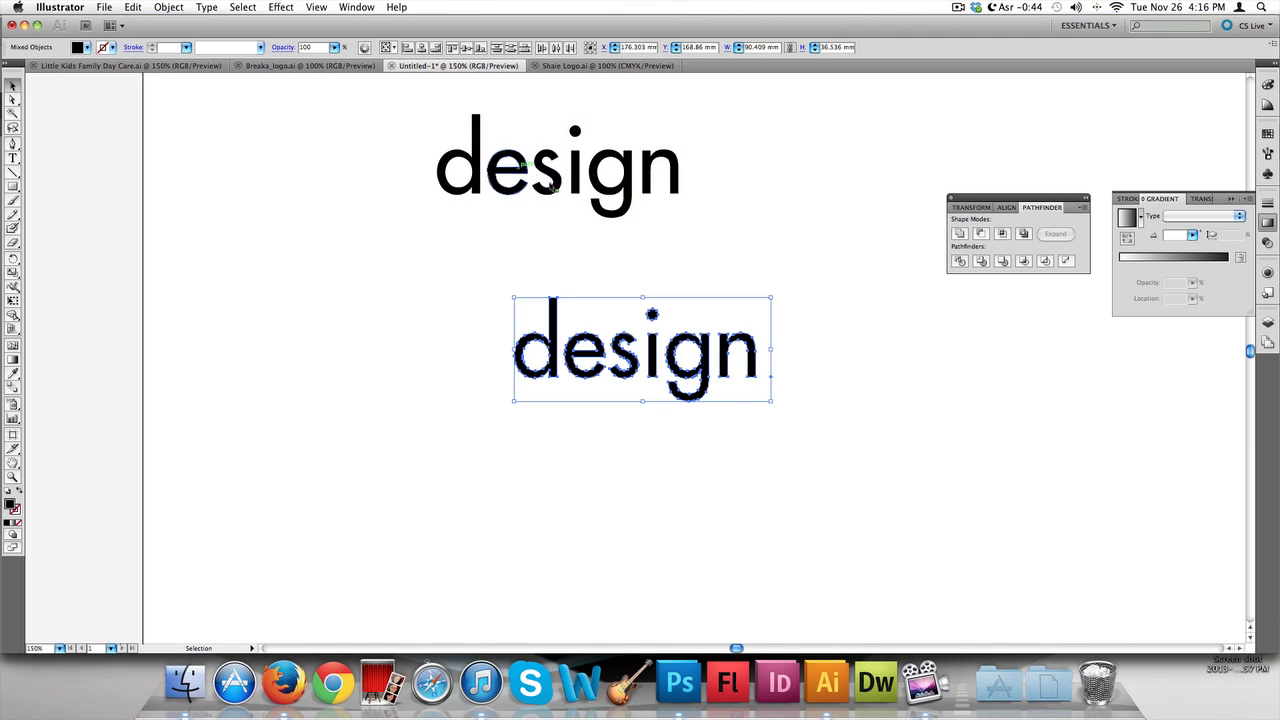
Give the outlined "design" copy a 9 pt stroke weight
{"action": "scroll", "coordinate": [650, 197], "scroll_direction": "right", "scroll_amount": 5}
{"action": "scroll", "coordinate": [650, 197], "scroll_direction": "up", "scroll_amount": 2}
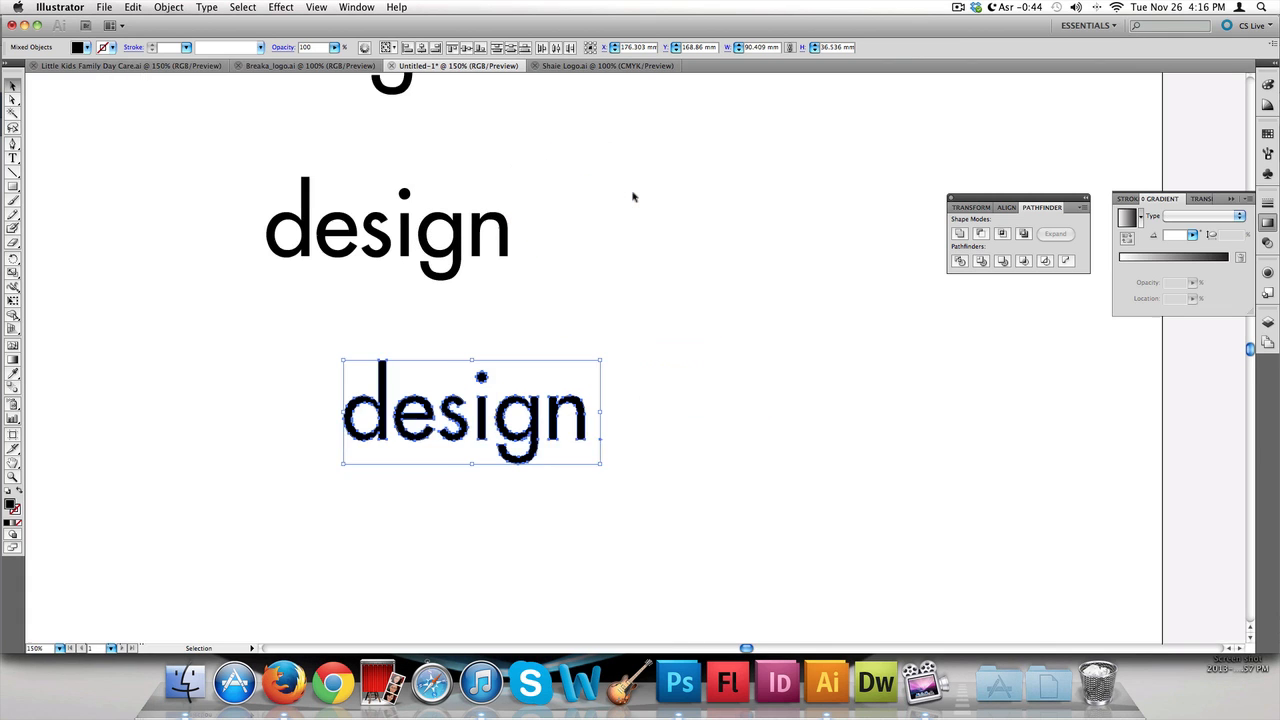
{"action": "scroll", "coordinate": [632, 197], "scroll_direction": "down", "scroll_amount": 4}
{"action": "scroll", "coordinate": [632, 197], "scroll_direction": "left", "scroll_amount": 1}
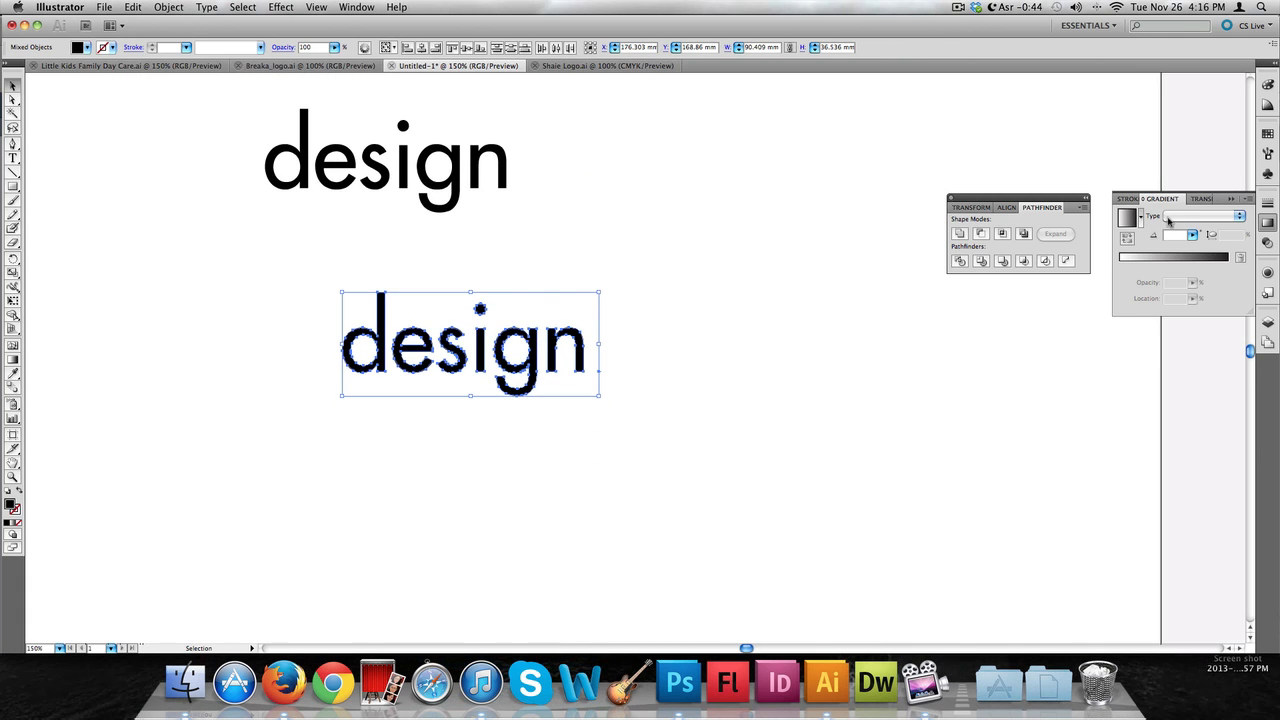
{"action": "left_click", "coordinate": [1126, 199]}
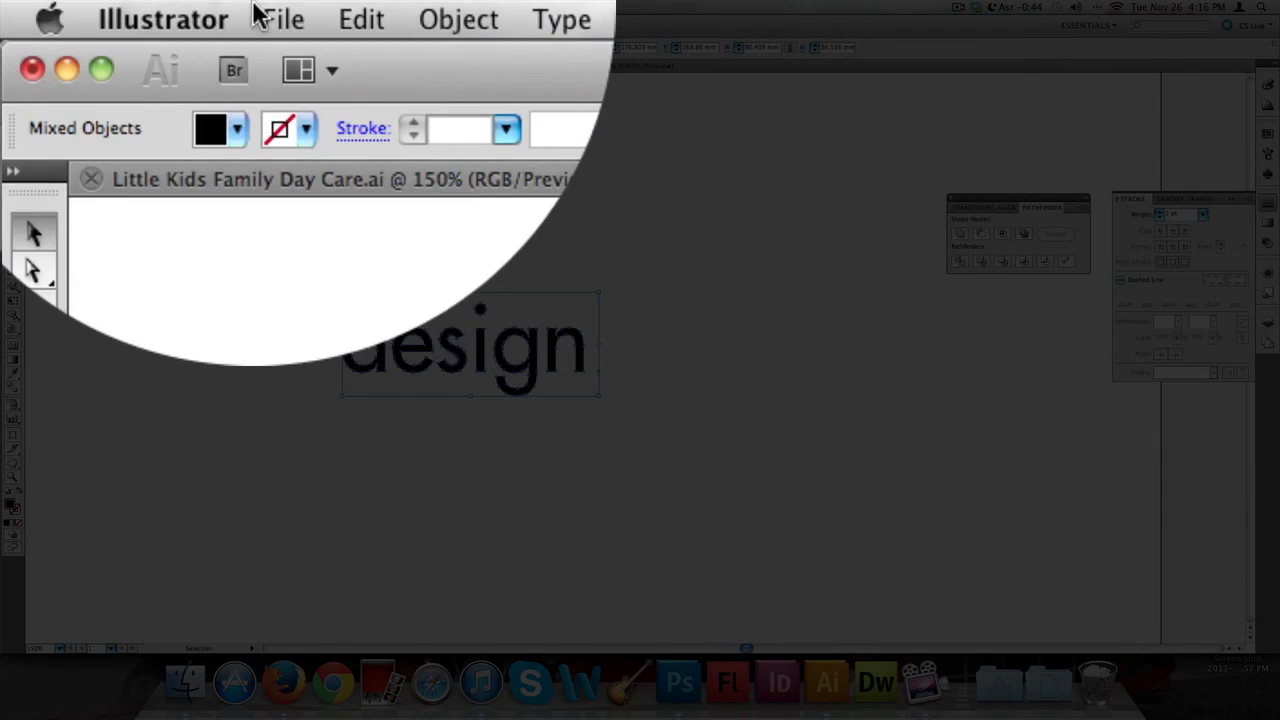
{"action": "left_click", "coordinate": [357, 7]}
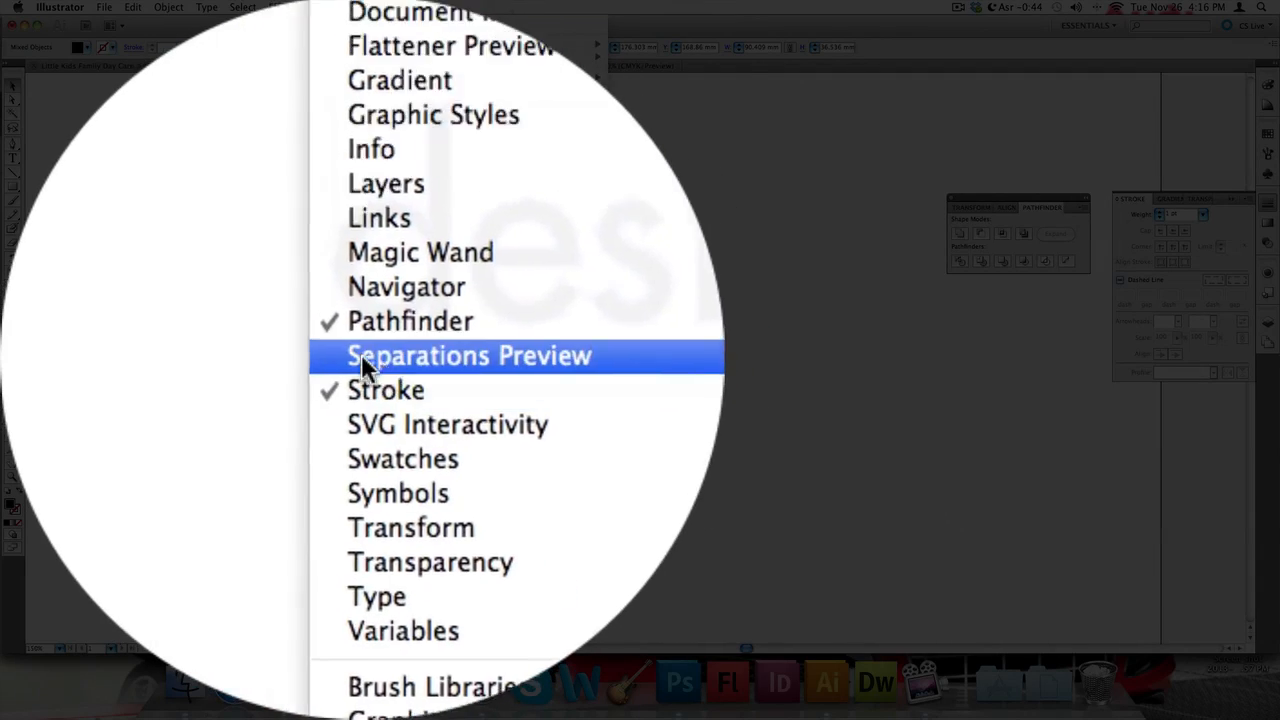
{"action": "key", "text": "Escape"}
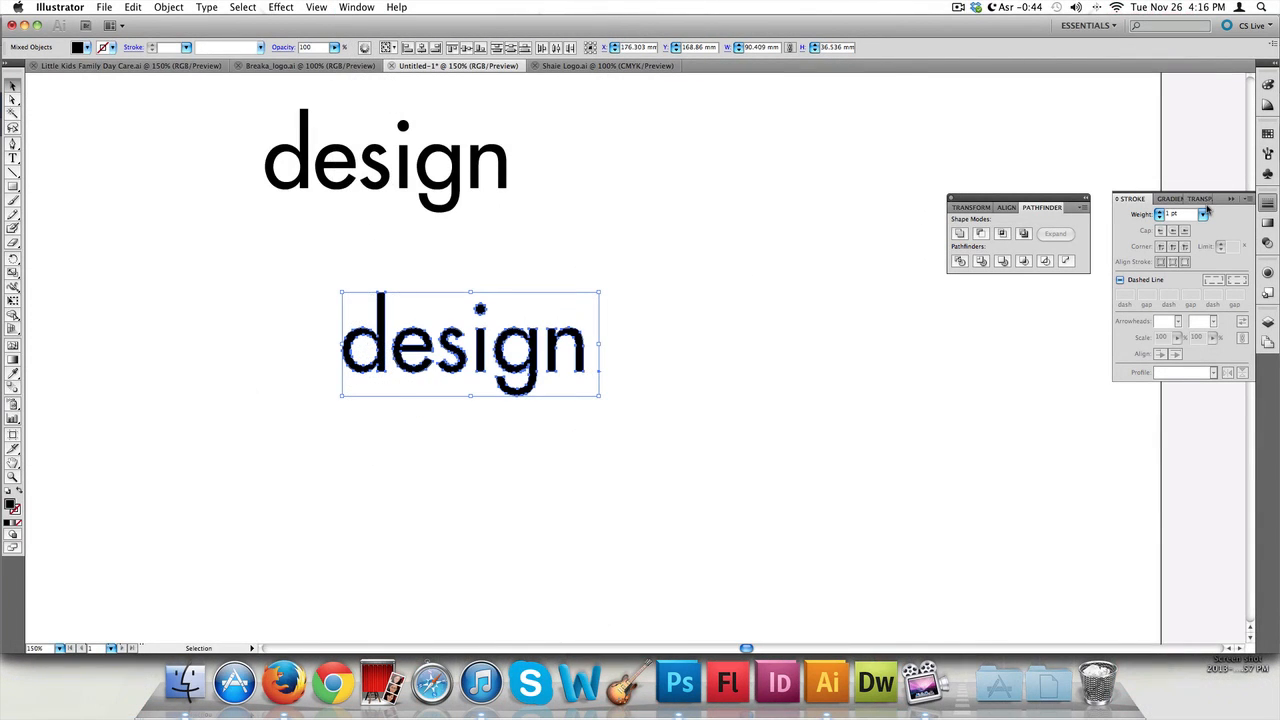
{"action": "left_click", "coordinate": [1203, 214]}
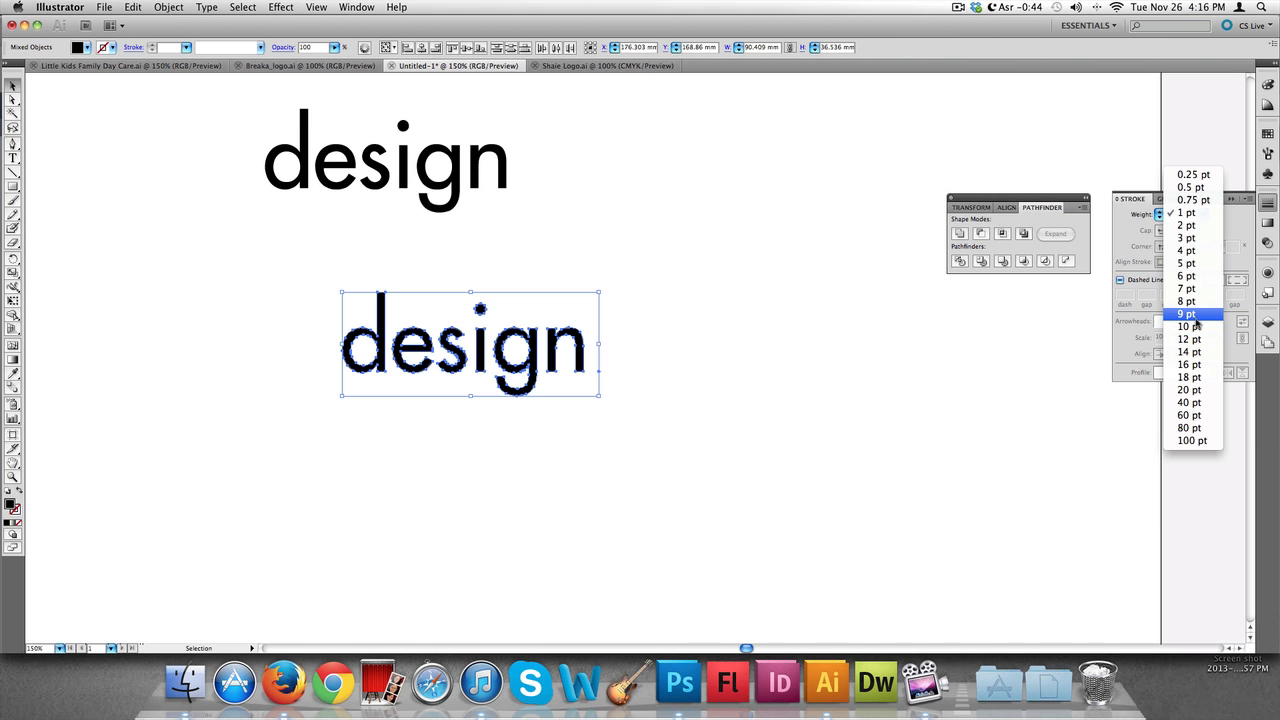
{"action": "left_click", "coordinate": [1195, 314]}
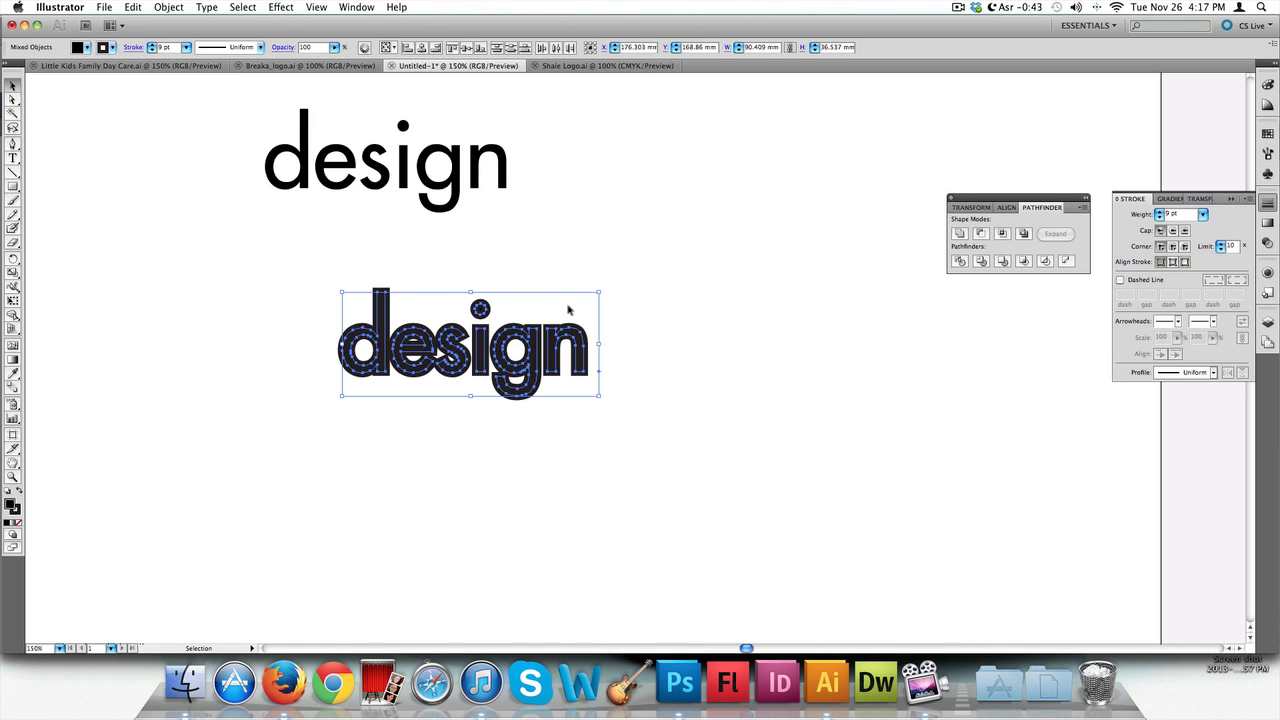
Set the outlined "design" copy's stroke weight to 12 pt
{"action": "scroll", "coordinate": [567, 310], "scroll_direction": "right", "scroll_amount": 5}
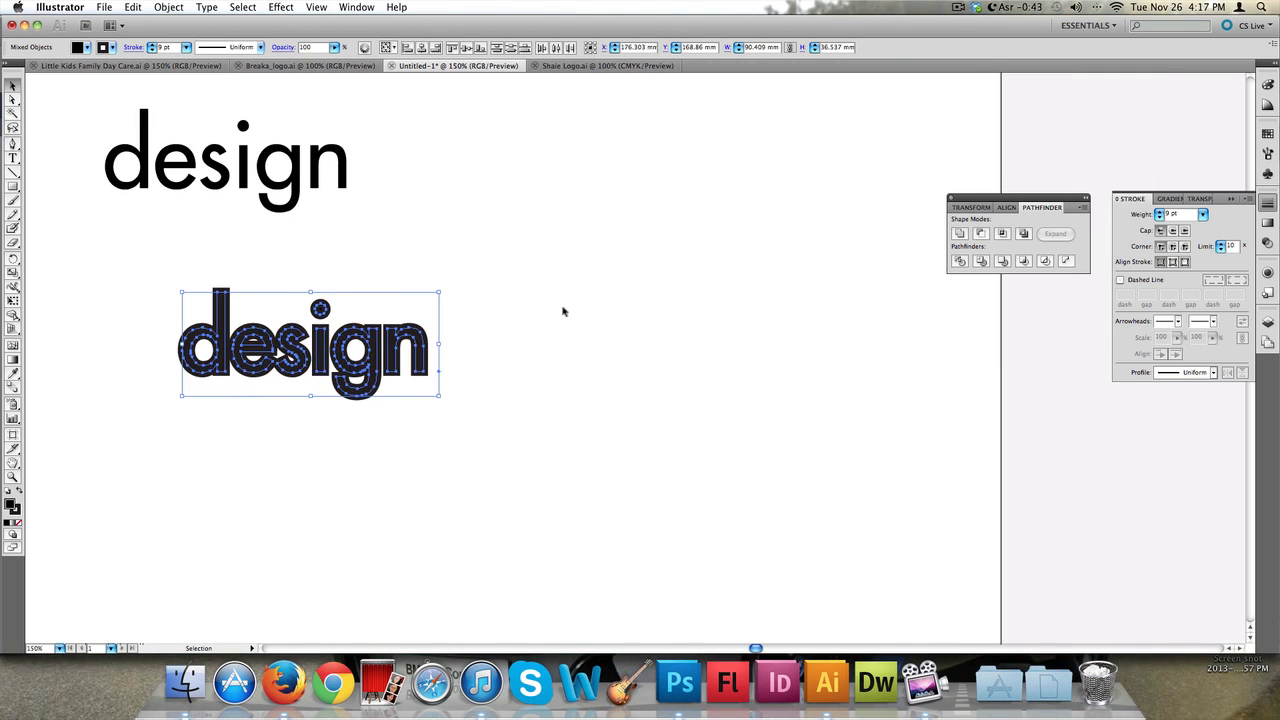
{"action": "scroll", "coordinate": [563, 312], "scroll_direction": "left", "scroll_amount": 1}
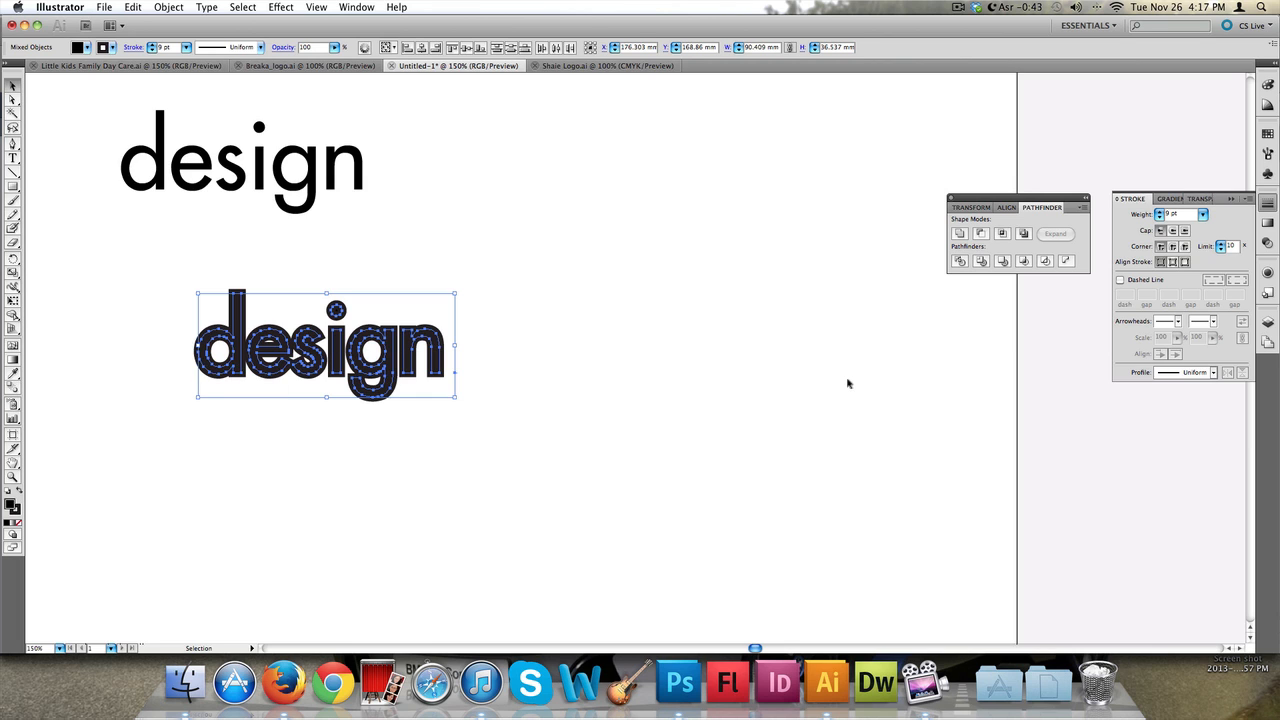
{"action": "left_click", "coordinate": [1204, 213]}
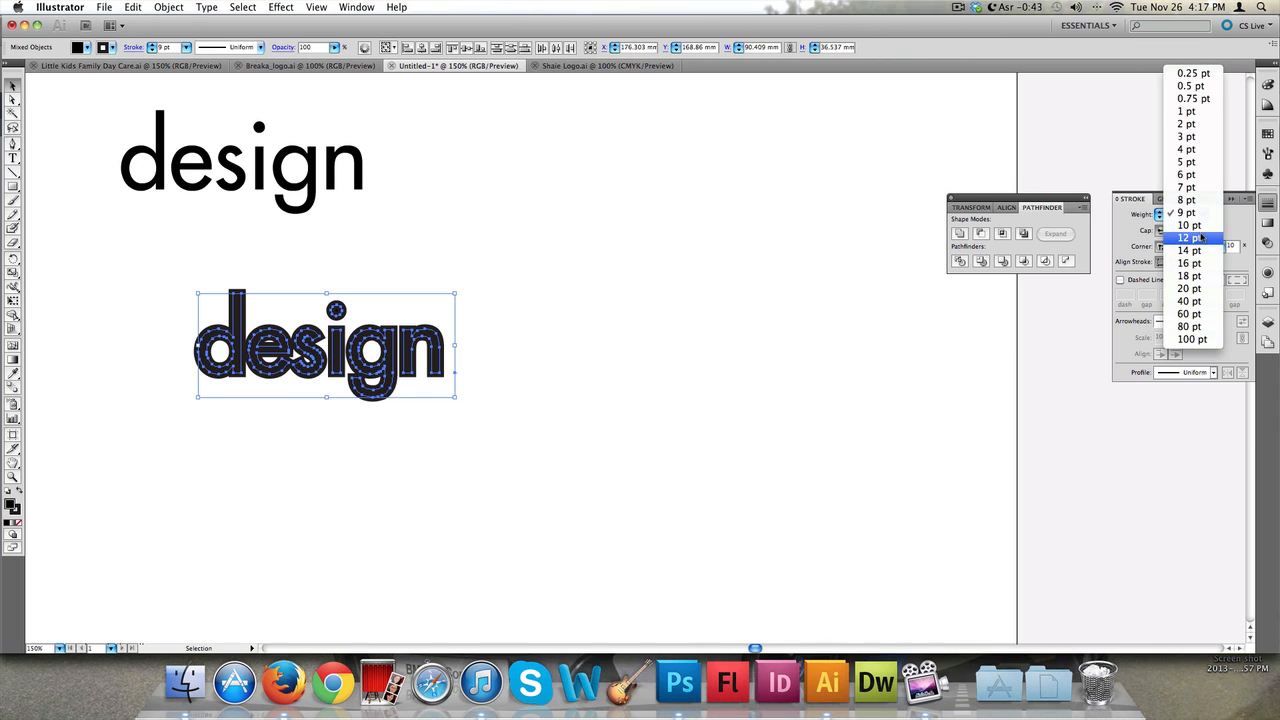
{"action": "left_click", "coordinate": [1198, 239]}
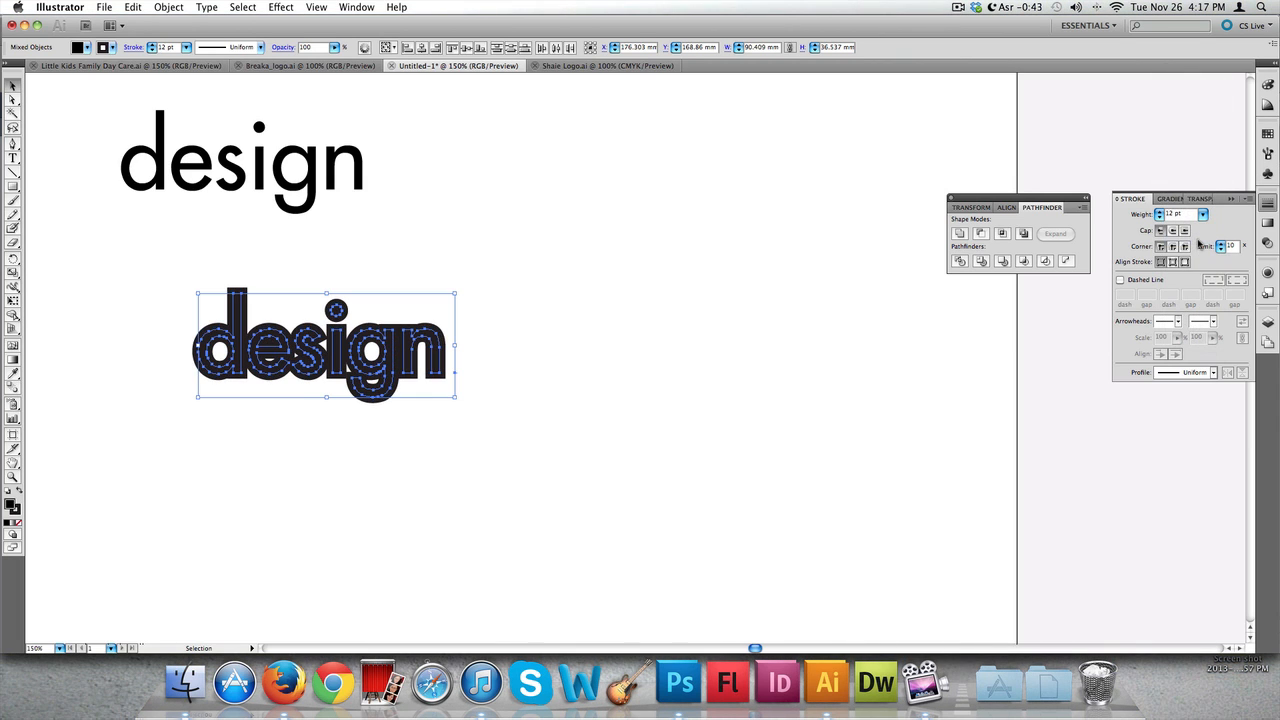
Expand the outlined "design" copy with Object, Fill and Stroke options enabled
{"action": "left_click", "coordinate": [490, 292]}
{"action": "left_click_drag", "start_coordinate": [546, 249], "coordinate": [130, 437]}
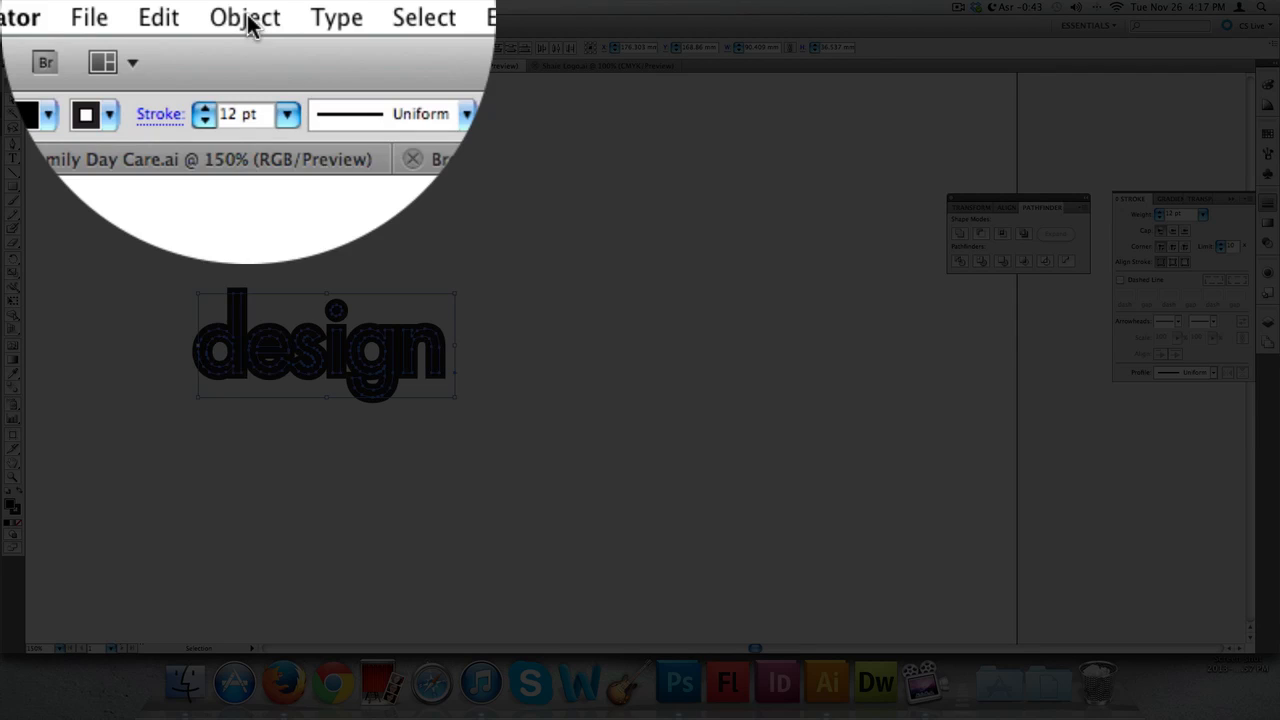
{"action": "left_click", "coordinate": [168, 7]}
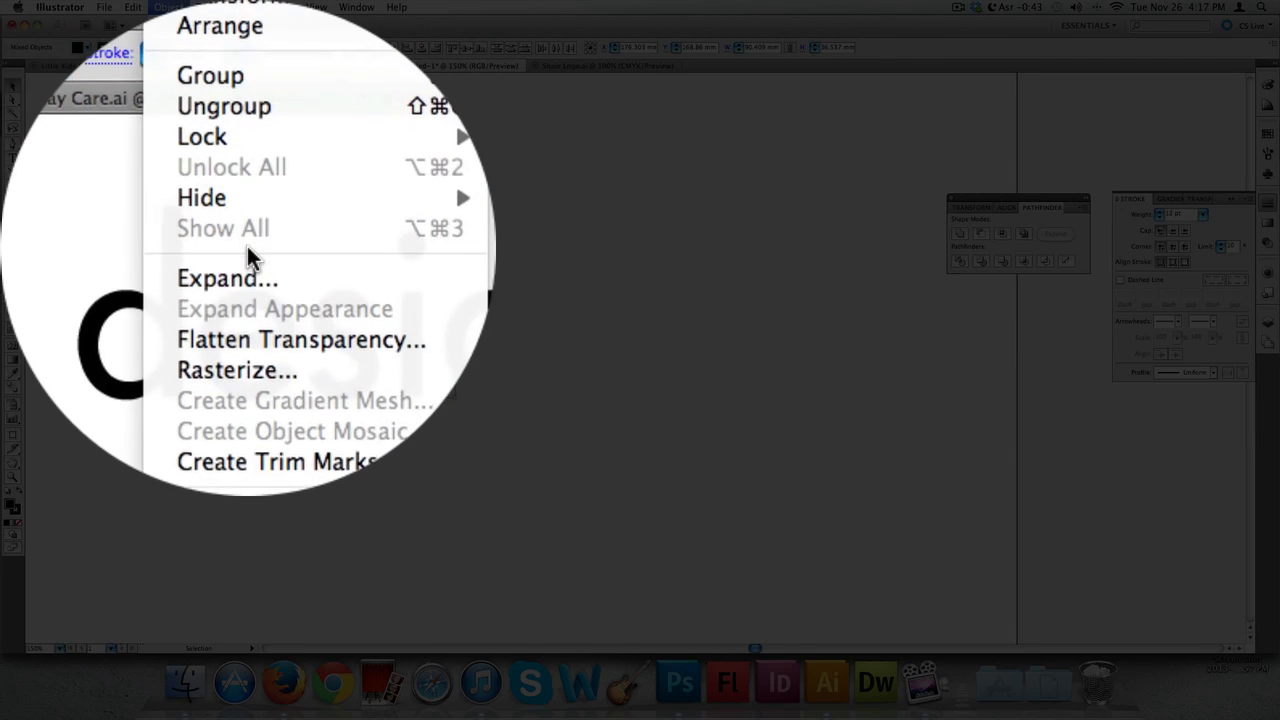
{"action": "left_click", "coordinate": [248, 256]}
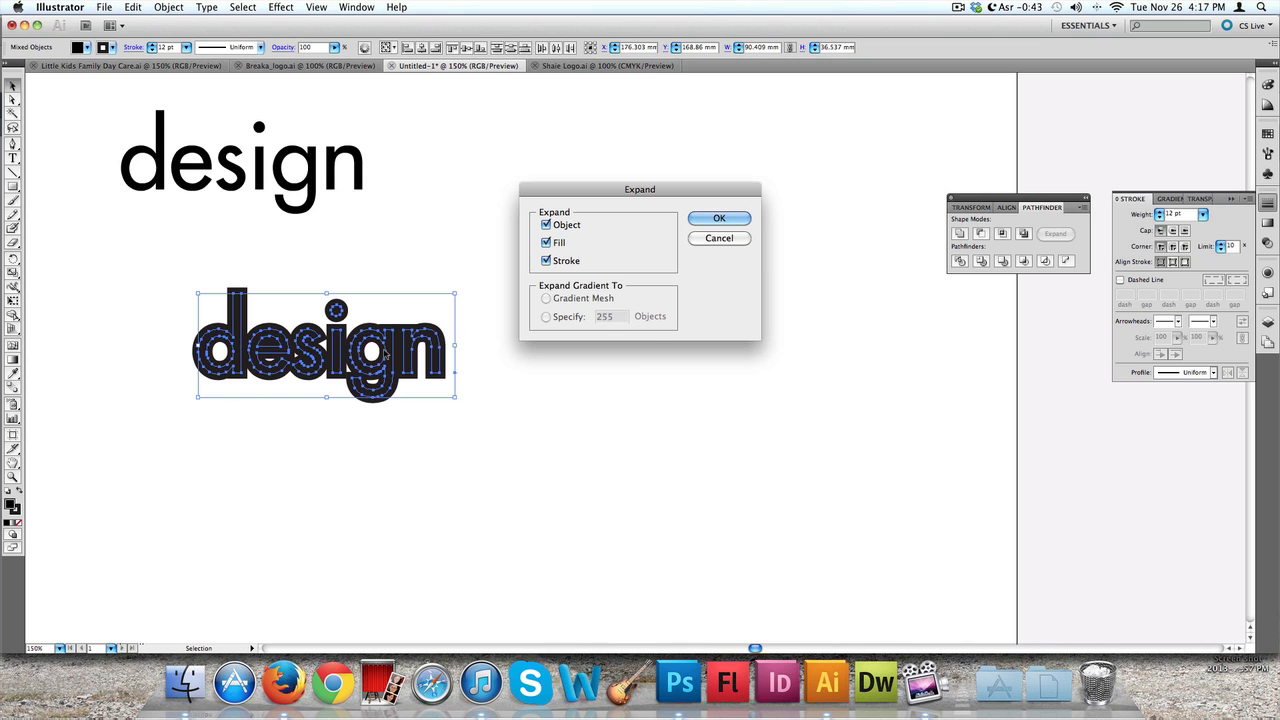
{"action": "left_click", "coordinate": [719, 218]}
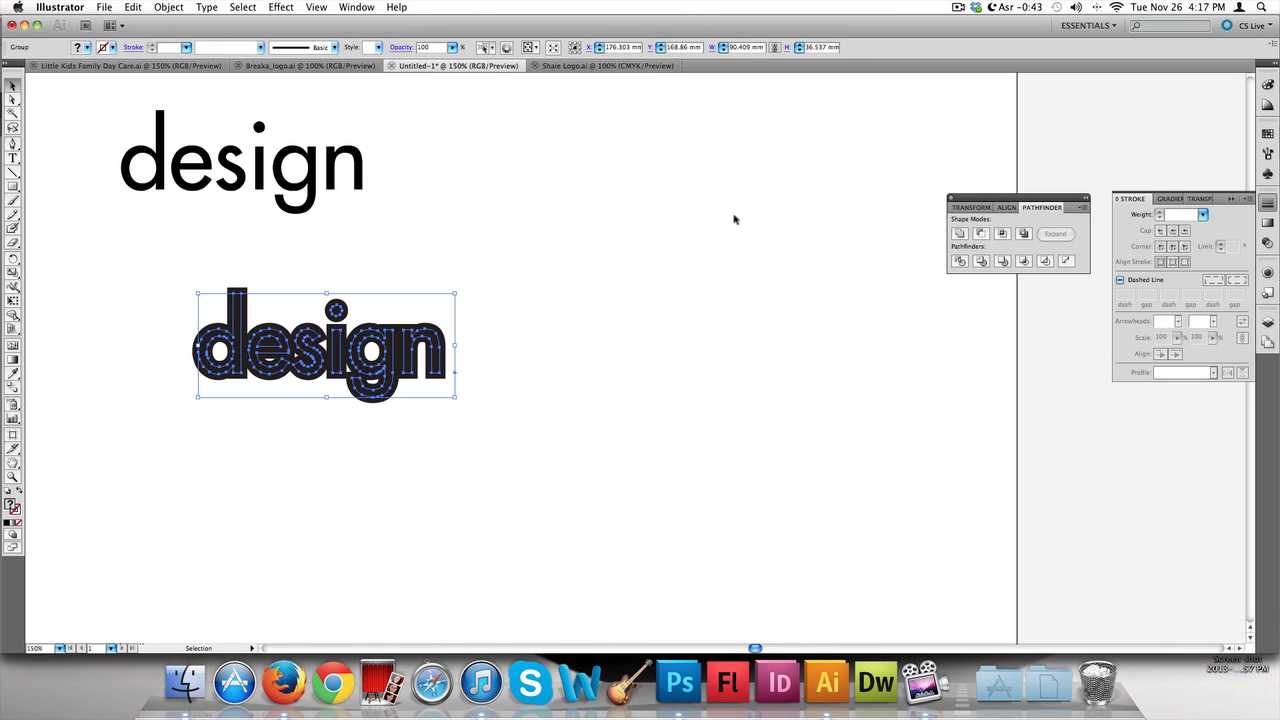
Inside the expanded "design" group, draw a rounded rectangle covering the inner hole of the letter d
{"action": "left_click", "coordinate": [435, 249]}
{"action": "left_click", "coordinate": [325, 352]}
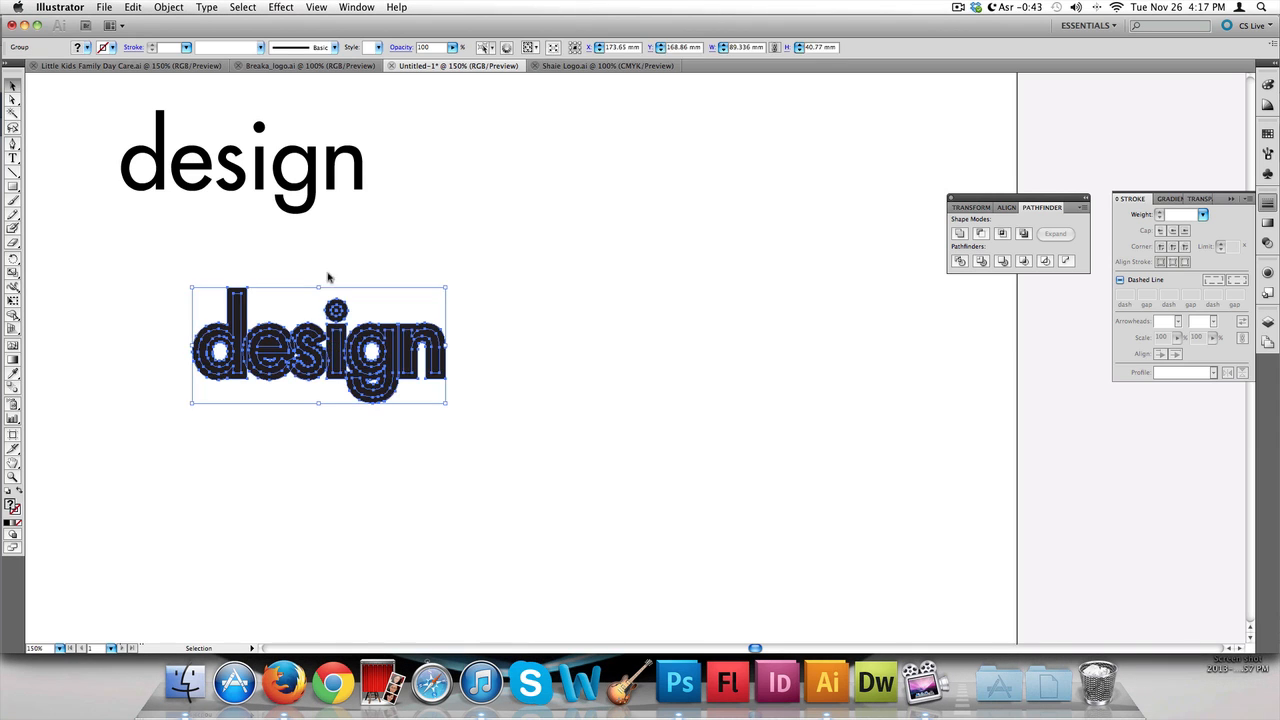
{"action": "double_click", "coordinate": [315, 352]}
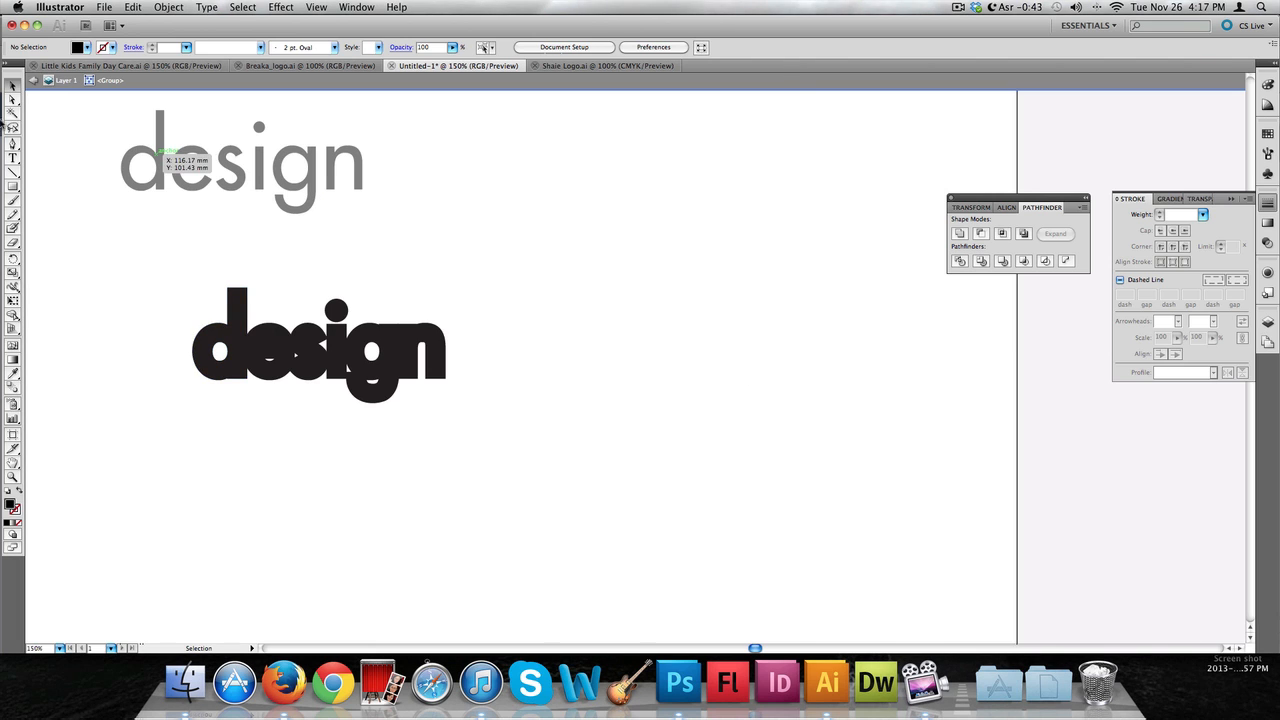
{"action": "left_click", "coordinate": [12, 189]}
{"action": "left_click", "coordinate": [12, 189]}
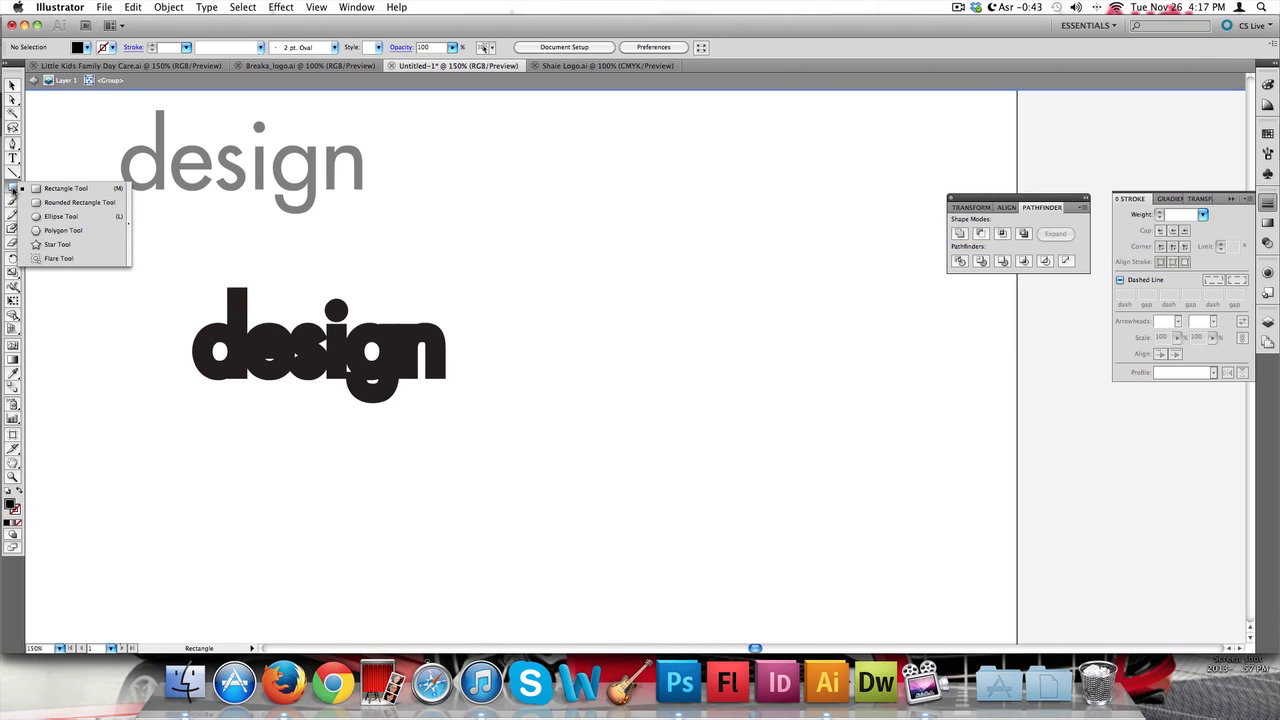
{"action": "left_click", "coordinate": [44, 190]}
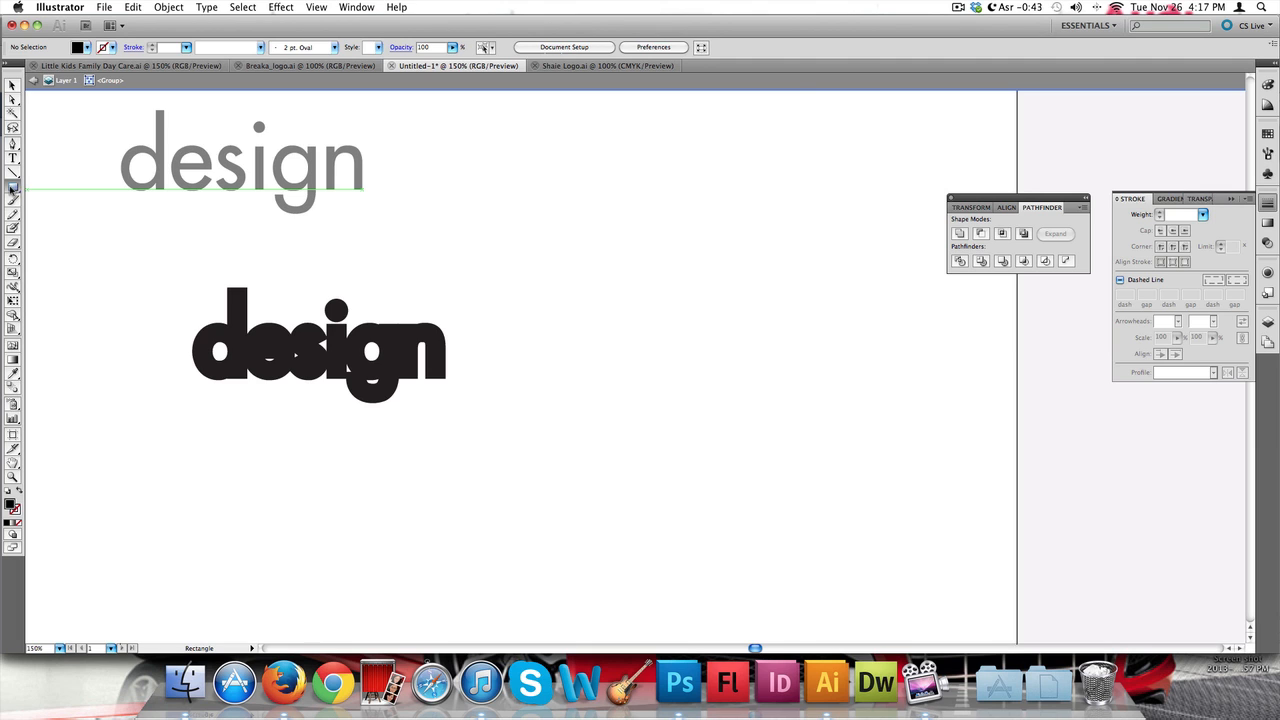
{"action": "left_click_drag", "start_coordinate": [12, 189], "coordinate": [50, 204]}
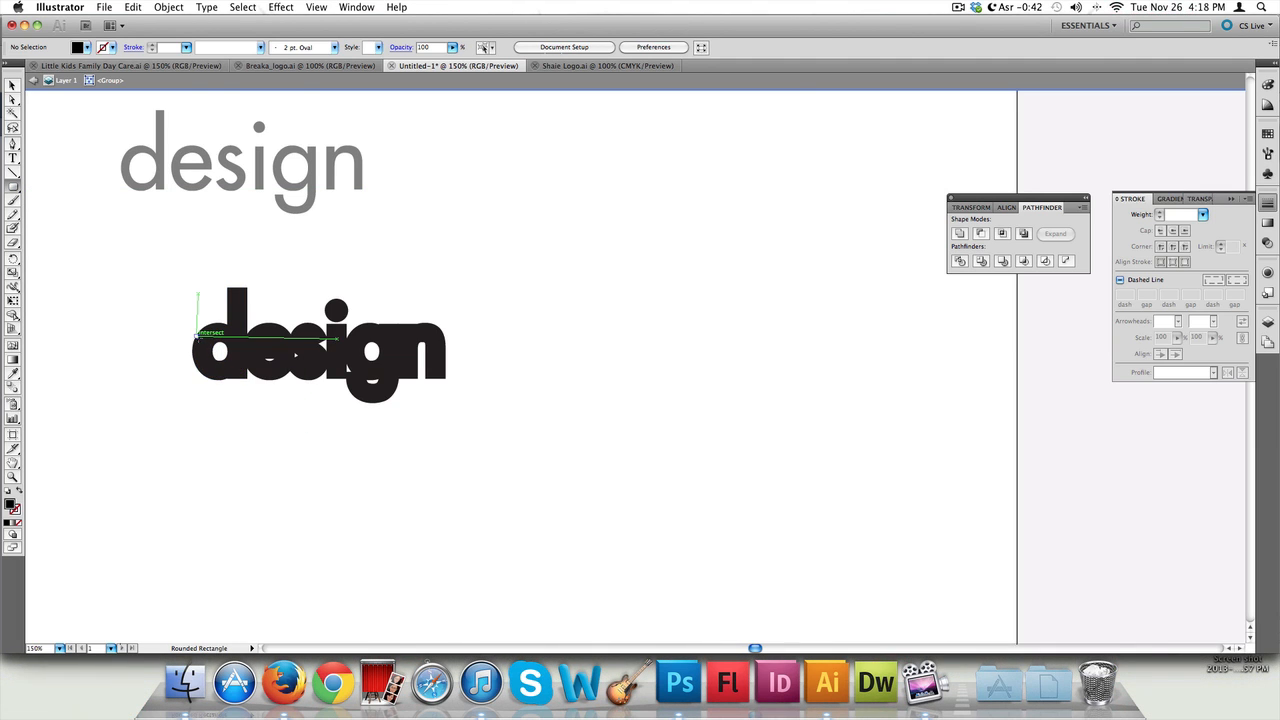
{"action": "scroll", "coordinate": [217, 377], "scroll_direction": "up", "scroll_amount": 3}
{"action": "scroll", "coordinate": [228, 268], "scroll_direction": "up", "scroll_amount": 2}
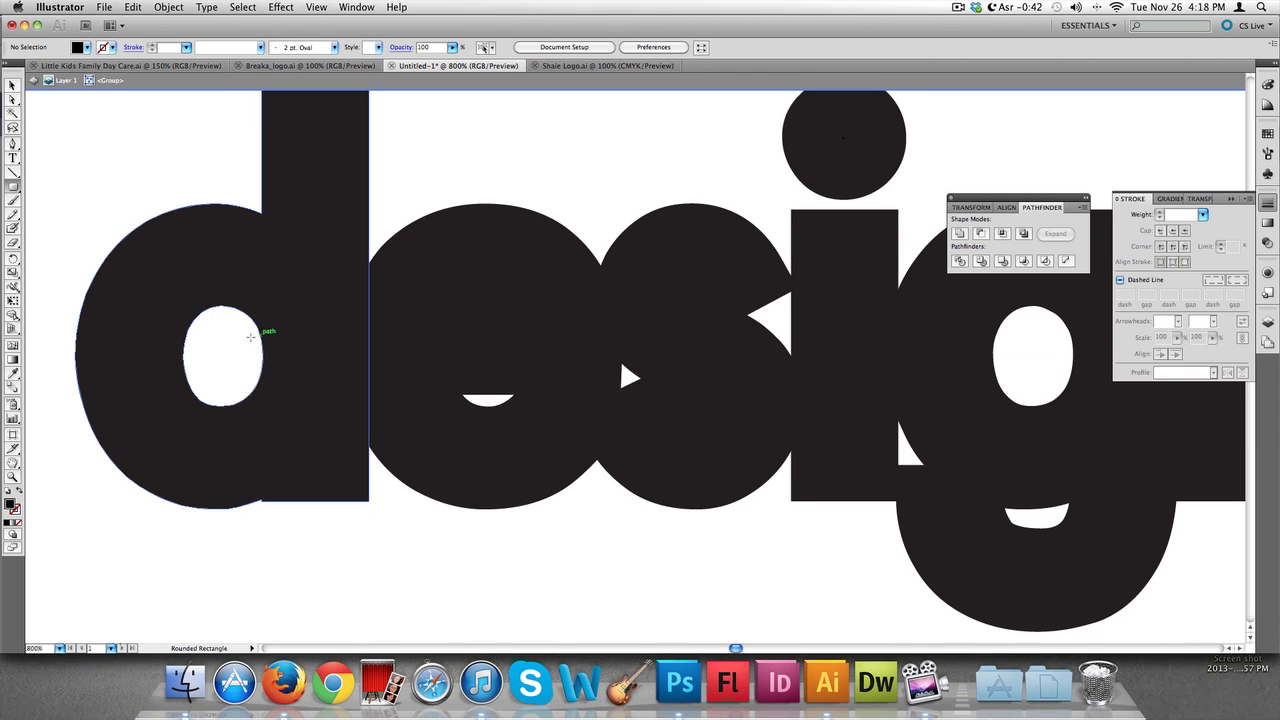
{"action": "scroll", "coordinate": [251, 337], "scroll_direction": "down", "scroll_amount": 1}
{"action": "scroll", "coordinate": [251, 337], "scroll_direction": "down", "scroll_amount": 2}
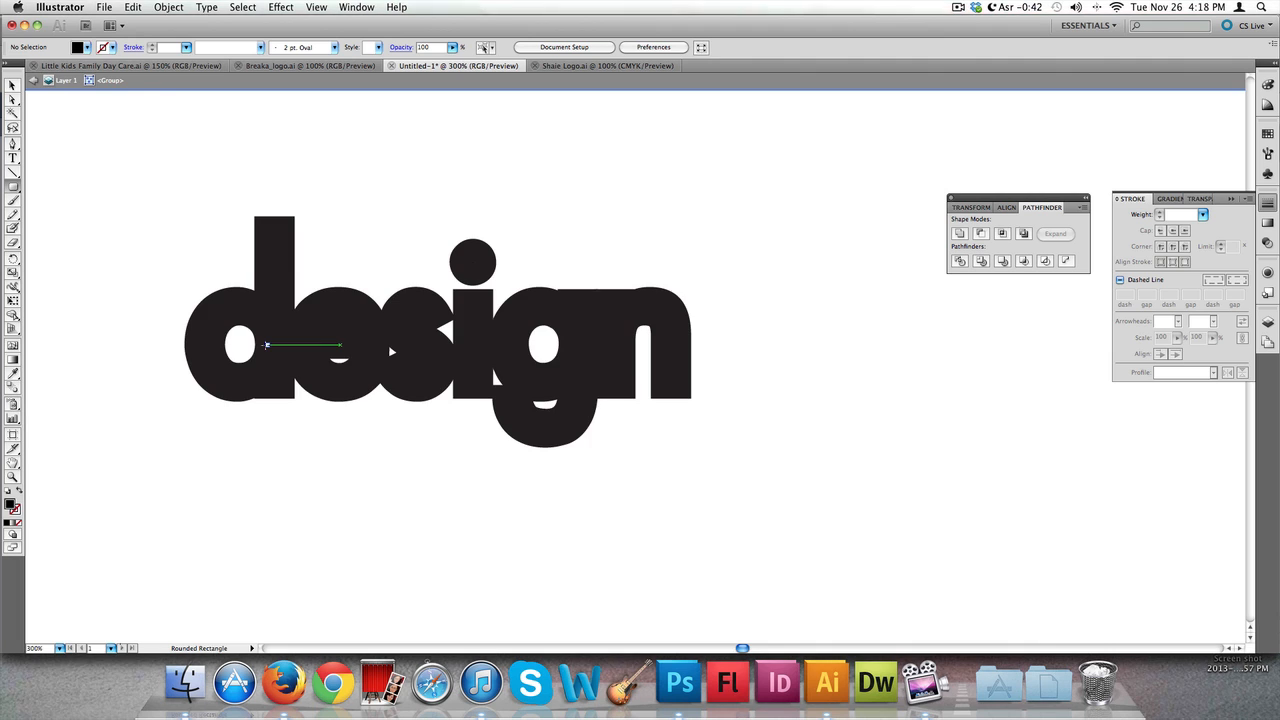
{"action": "scroll", "coordinate": [266, 345], "scroll_direction": "up", "scroll_amount": 5}
{"action": "scroll", "coordinate": [266, 345], "scroll_direction": "right", "scroll_amount": 10}
{"action": "scroll", "coordinate": [266, 345], "scroll_direction": "up", "scroll_amount": 5}
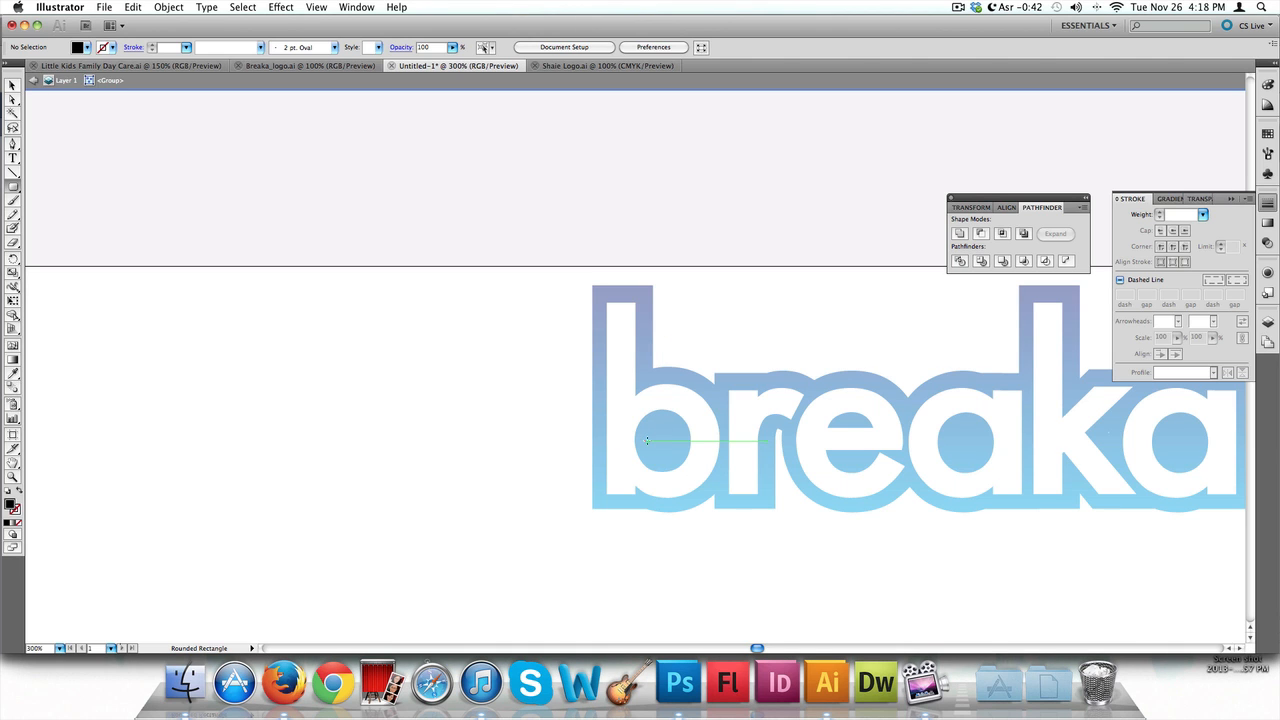
{"action": "scroll", "coordinate": [647, 440], "scroll_direction": "down", "scroll_amount": 10}
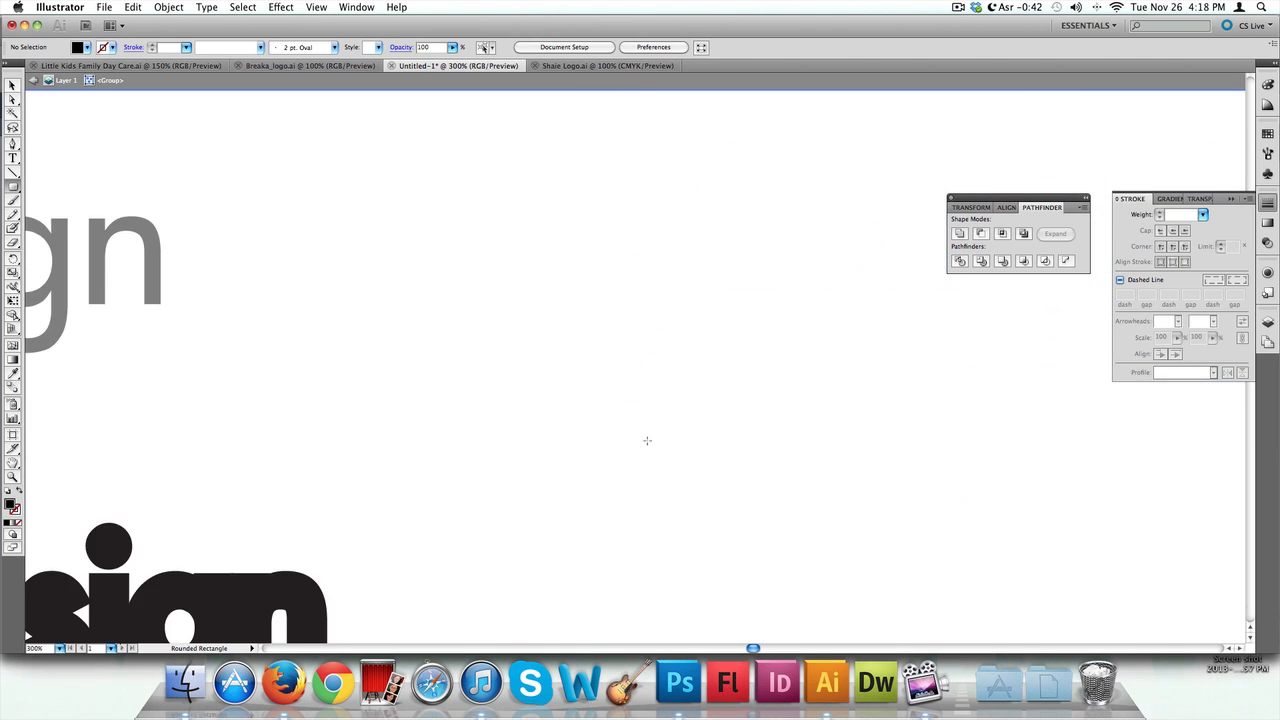
{"action": "scroll", "coordinate": [647, 440], "scroll_direction": "down", "scroll_amount": 5}
{"action": "scroll", "coordinate": [647, 440], "scroll_direction": "left", "scroll_amount": 10}
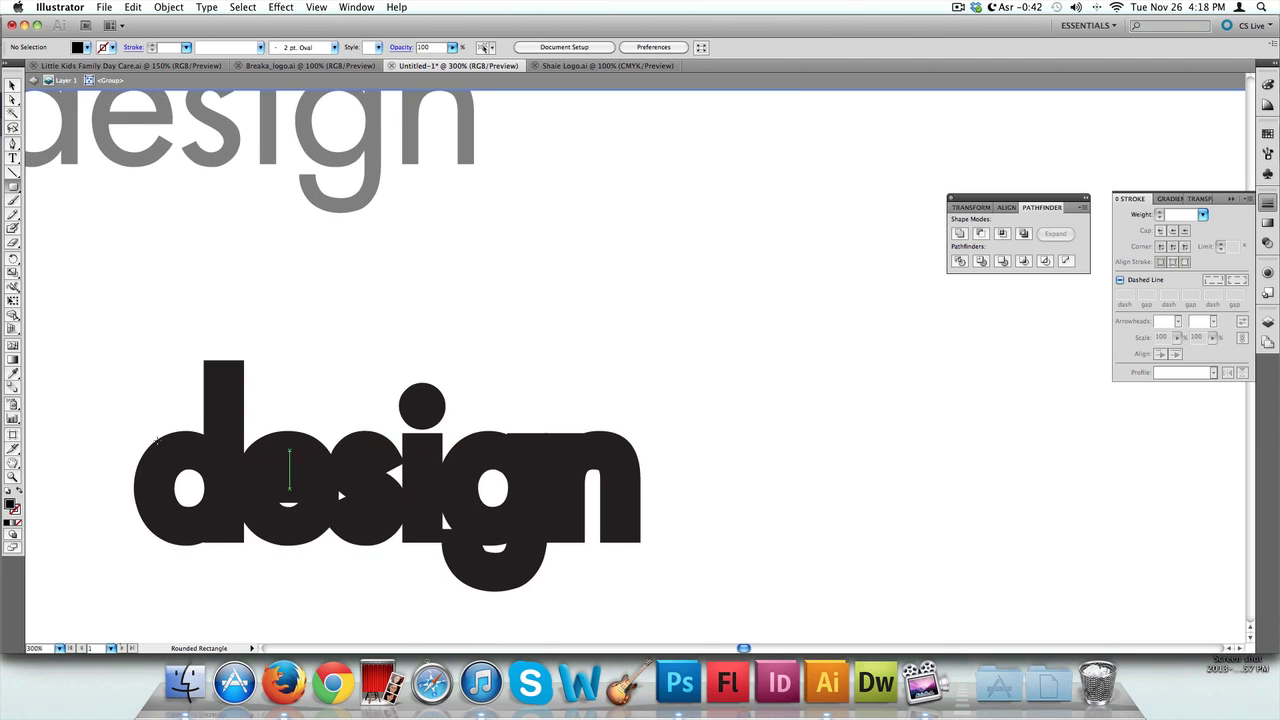
{"action": "left_click_drag", "start_coordinate": [218, 457], "coordinate": [157, 522]}
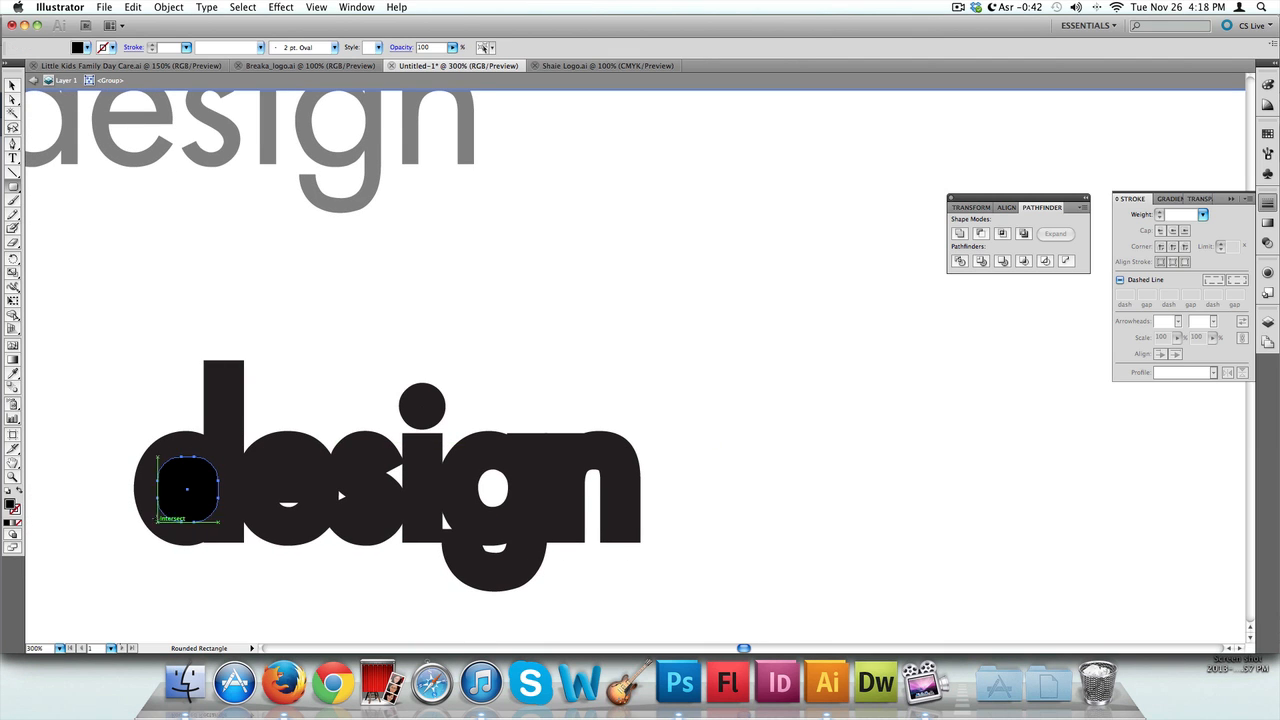
Draw small rounded rectangles over the remaining inner holes of the e, s and g, including the g's lower loop
{"action": "left_click_drag", "start_coordinate": [311, 493], "coordinate": [273, 517]}
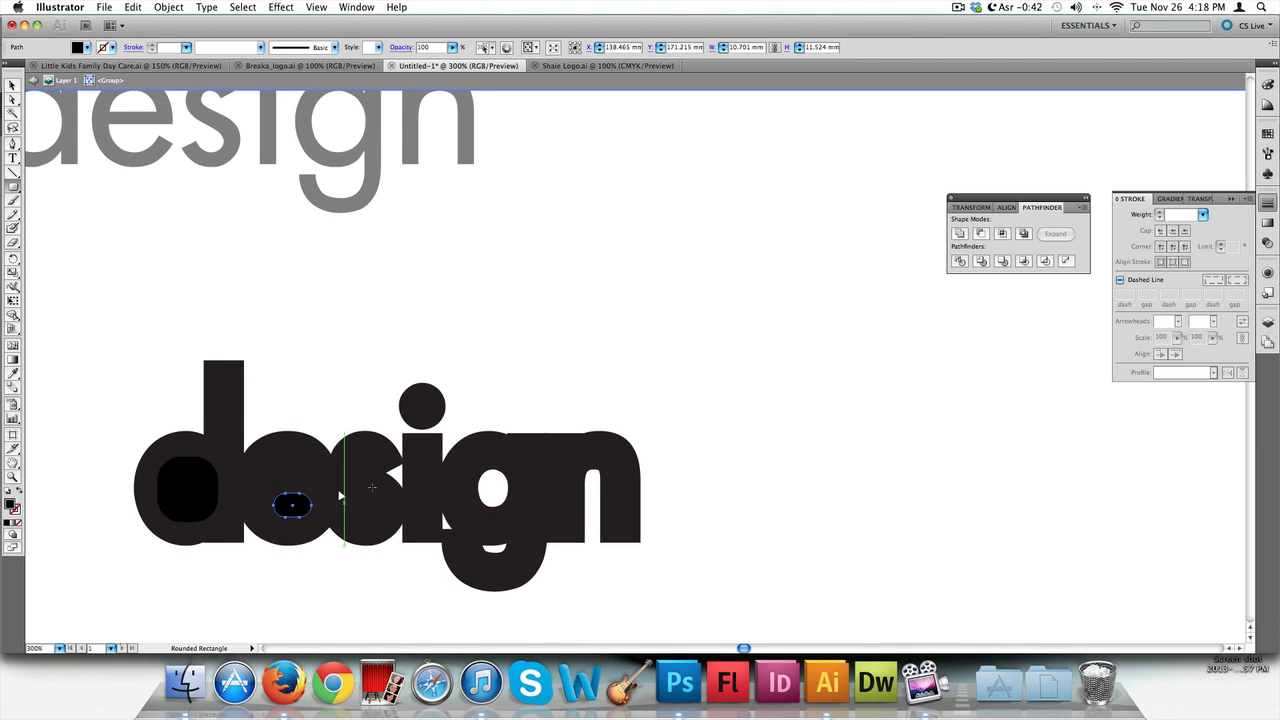
{"action": "left_click_drag", "start_coordinate": [359, 481], "coordinate": [323, 503]}
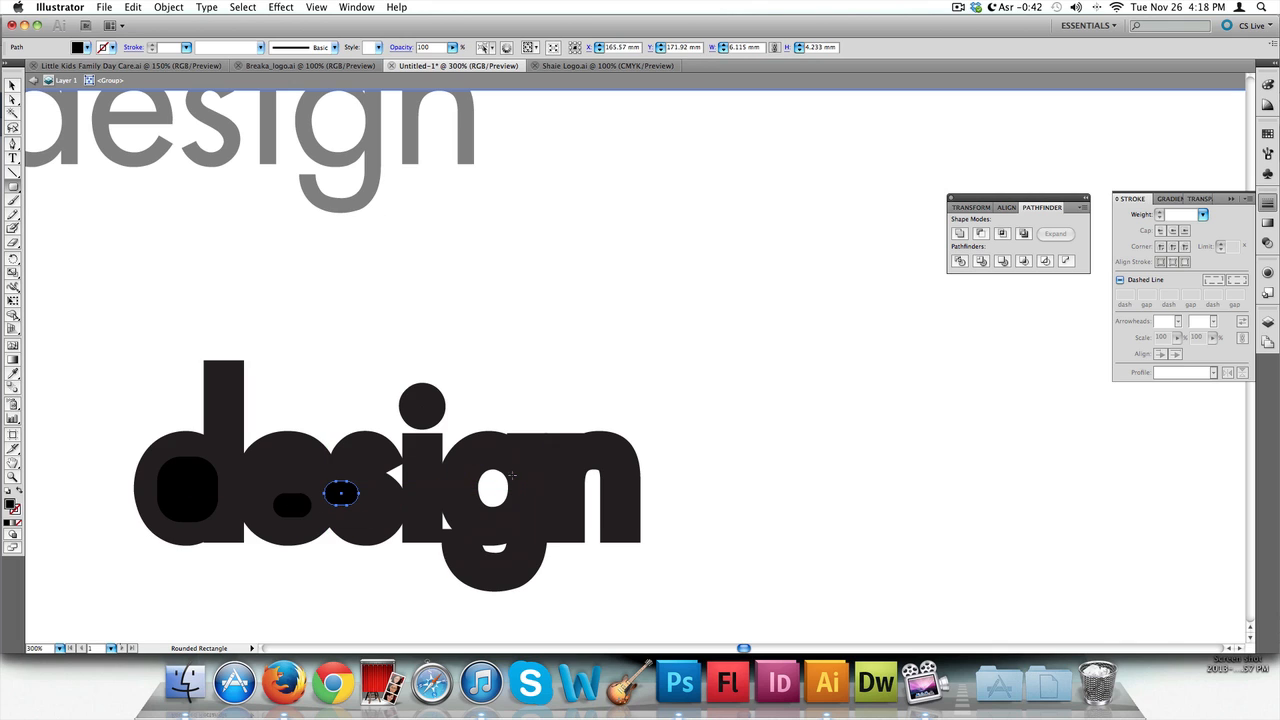
{"action": "left_click_drag", "start_coordinate": [519, 462], "coordinate": [461, 520]}
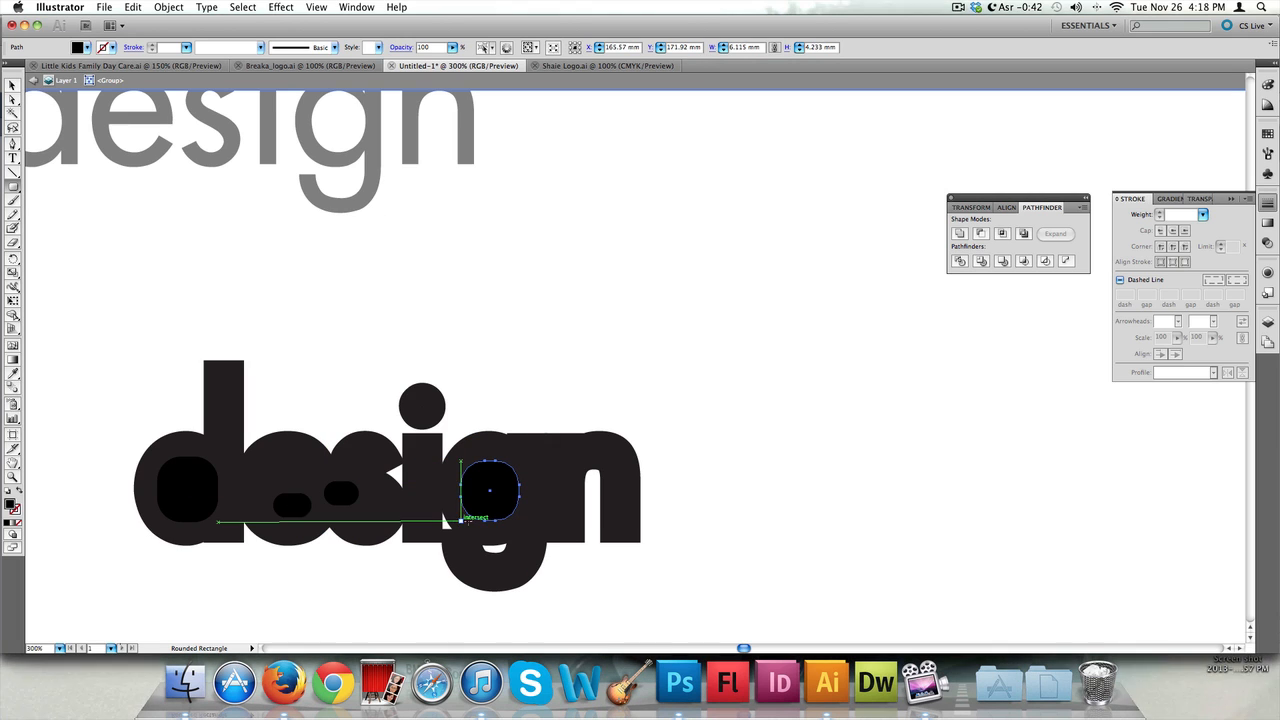
{"action": "mouse_move", "coordinate": [475, 555]}
{"action": "left_mouse_down"}
{"action": "mouse_move", "coordinate": [337, 462]}
{"action": "mouse_move", "coordinate": [499, 548]}
{"action": "left_mouse_up"}
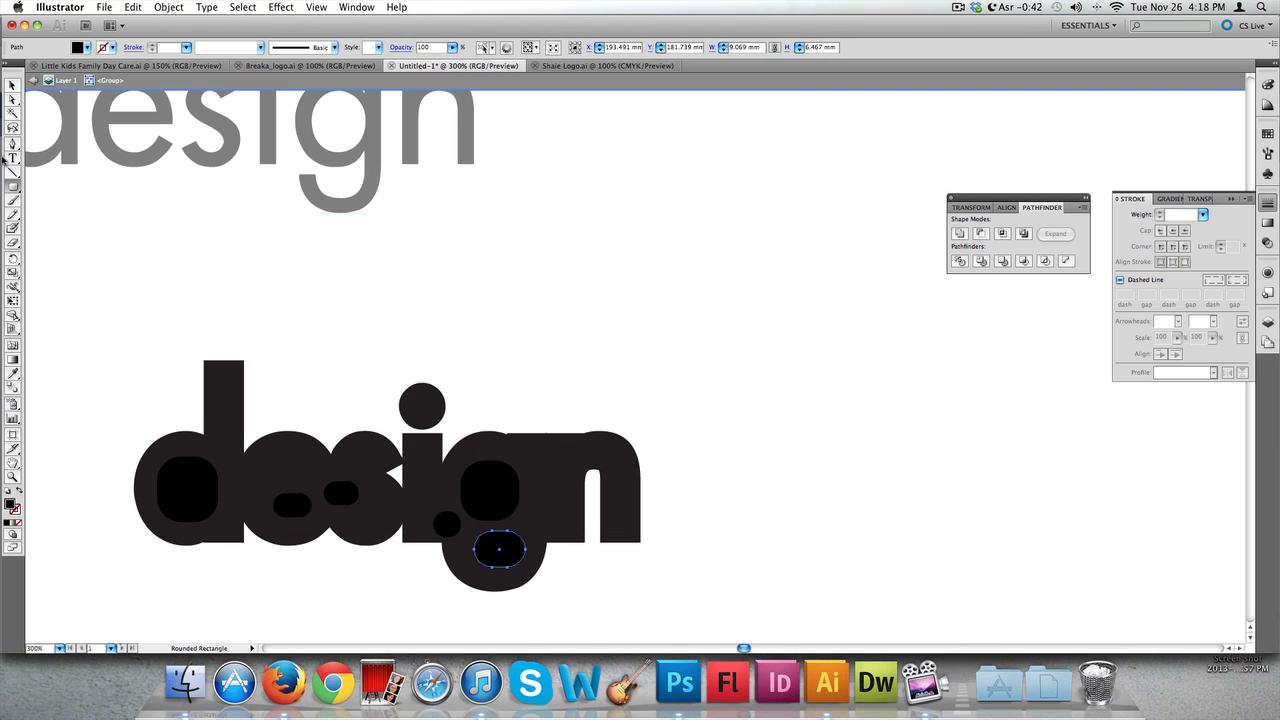
Select all the "design" shapes and set their fill to black, then deselect
{"action": "key", "text": "v"}
{"action": "left_click", "coordinate": [106, 332]}
{"action": "left_click_drag", "start_coordinate": [106, 332], "coordinate": [706, 631]}
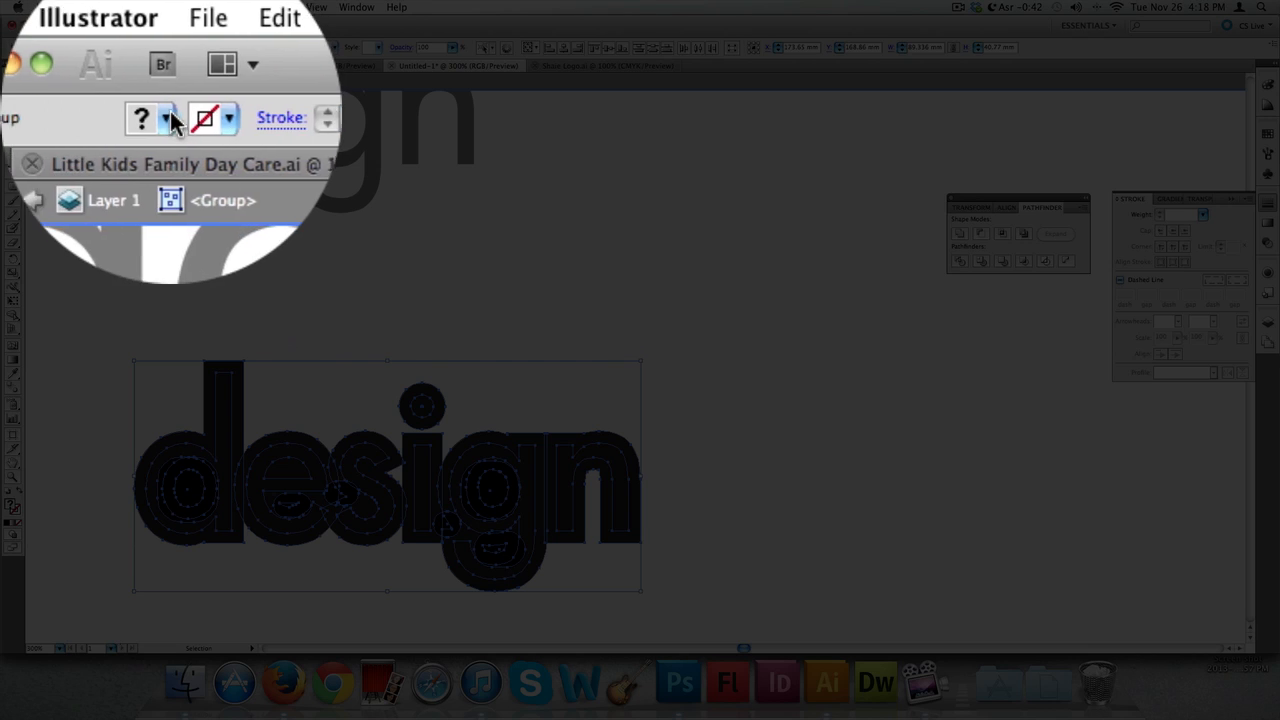
{"action": "left_click", "coordinate": [87, 47]}
{"action": "left_click", "coordinate": [73, 151]}
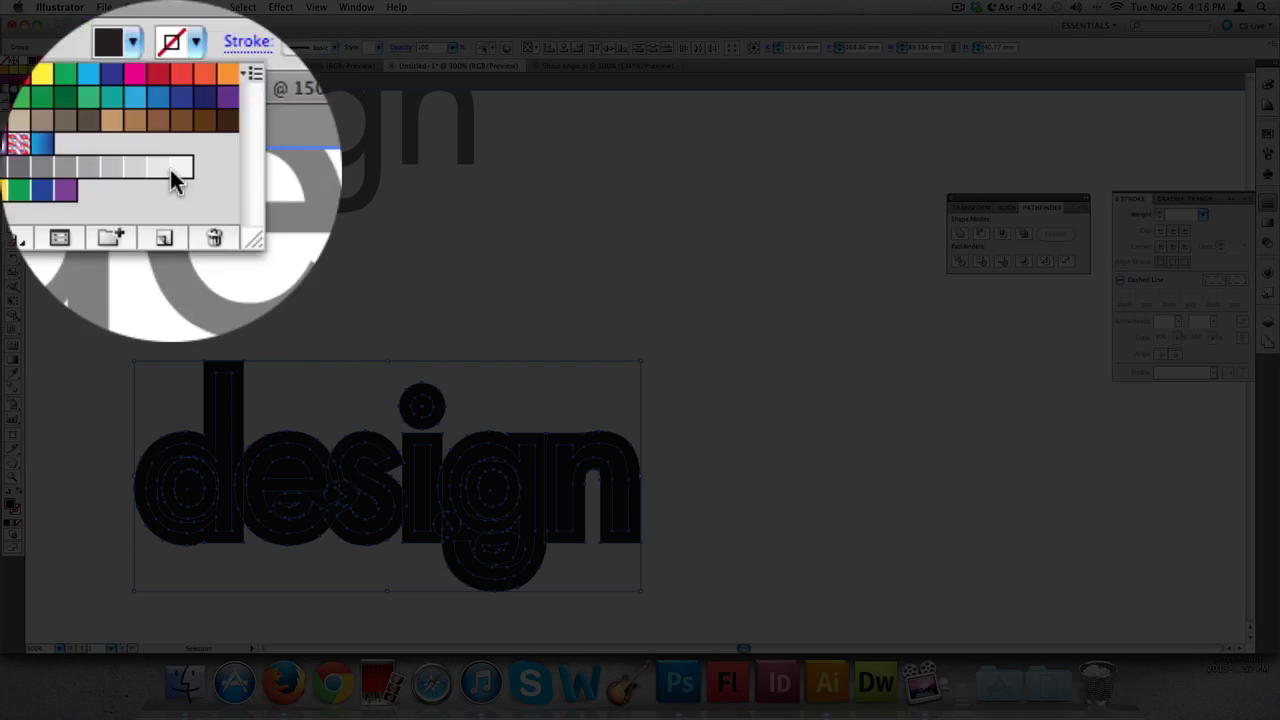
{"action": "left_click", "coordinate": [471, 252]}
{"action": "left_click", "coordinate": [578, 322]}
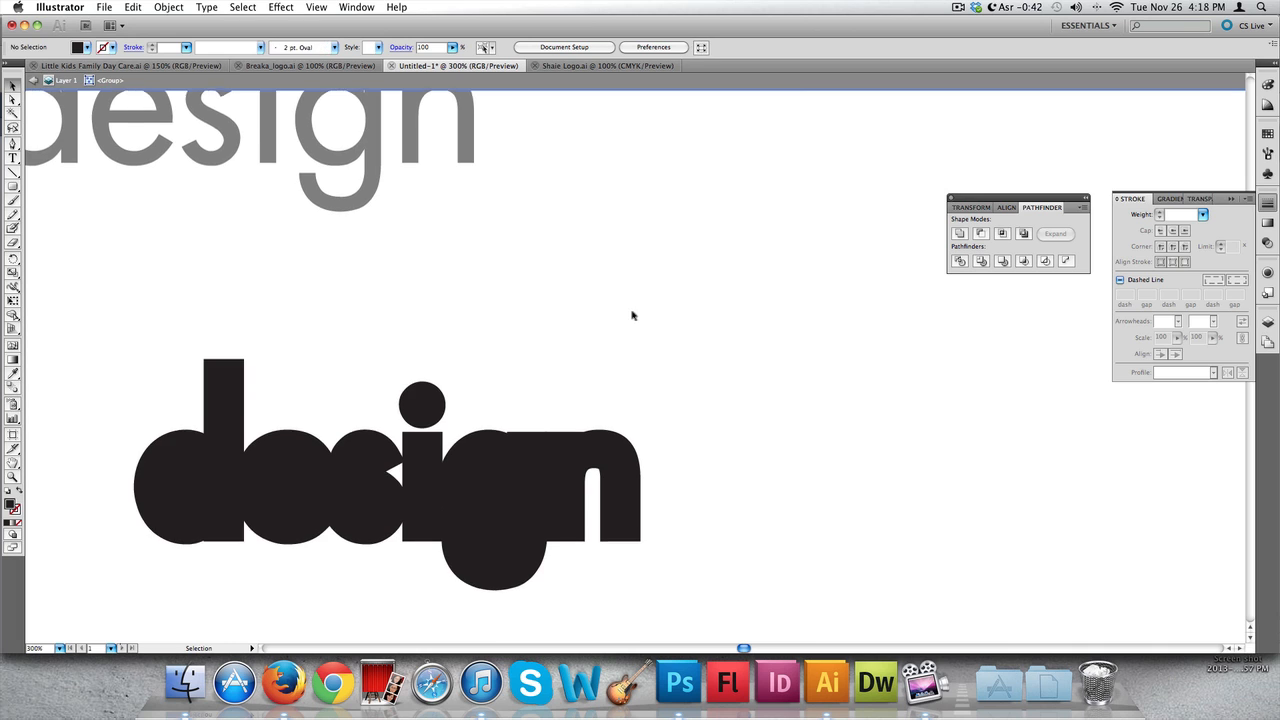
Select the whole "design" artwork and unite it into a single shape with Pathfinder Unite
{"action": "scroll", "coordinate": [494, 306], "scroll_direction": "down", "scroll_amount": 3}
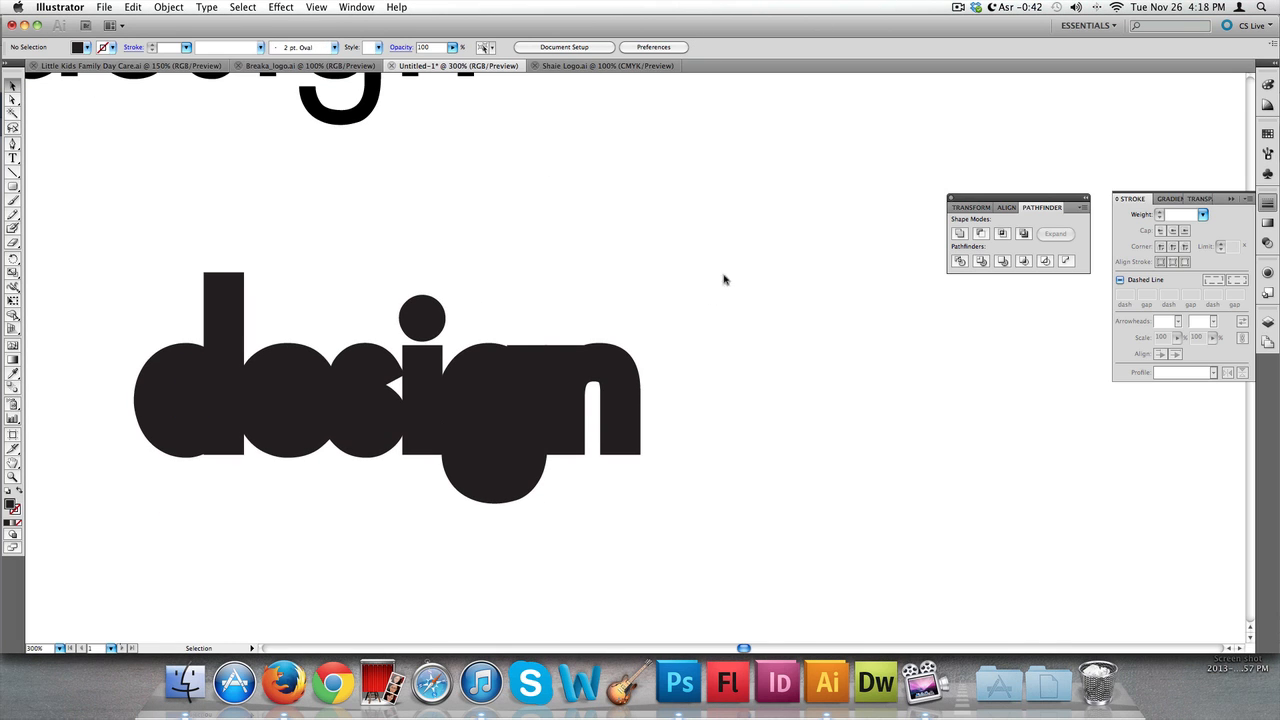
{"action": "left_click_drag", "start_coordinate": [724, 280], "coordinate": [71, 509]}
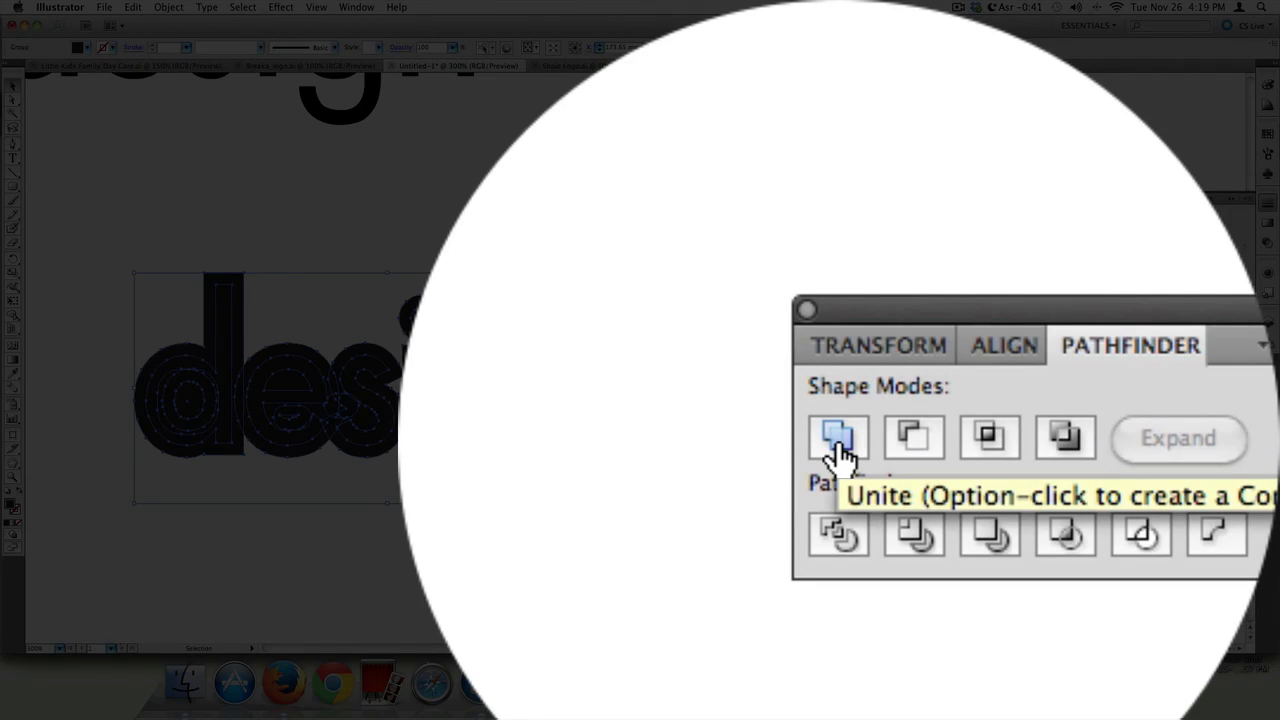
{"action": "left_click", "coordinate": [960, 234]}
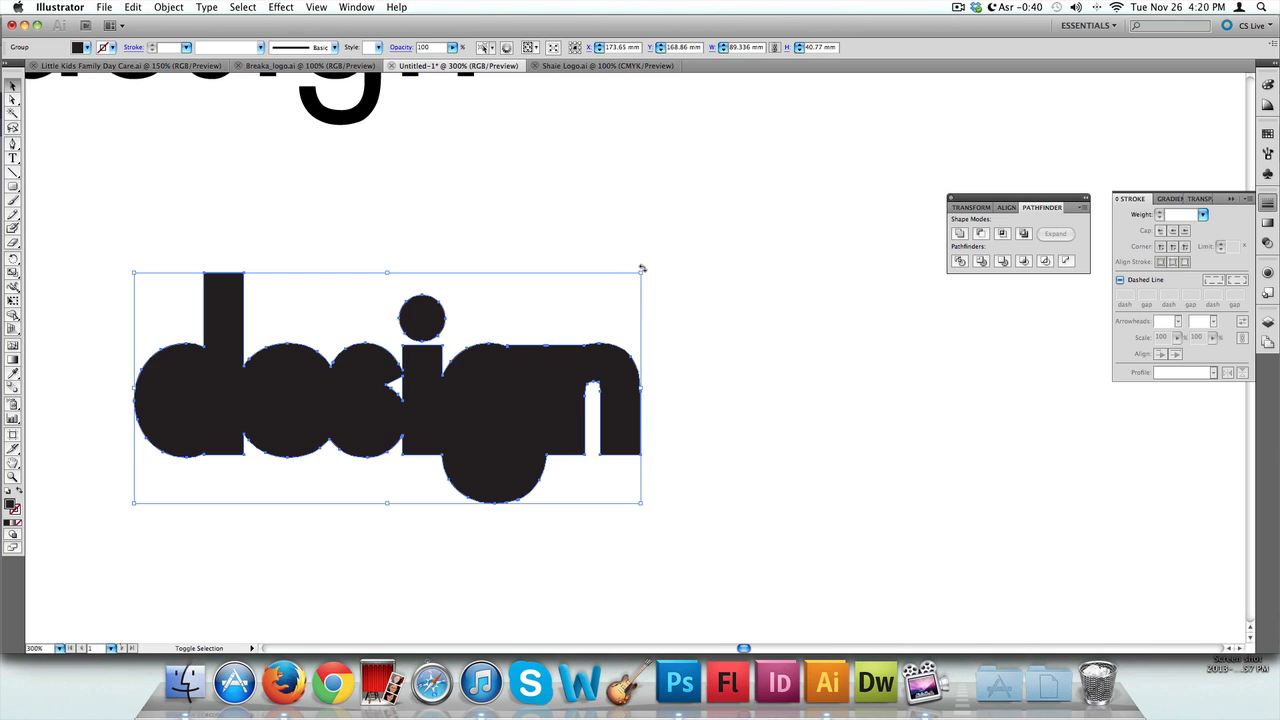
Rotate the united logo 90 degrees so it stands vertically and reposition it on the artboard
{"action": "key", "text": "super+shift+b"}
{"action": "left_click_drag", "start_coordinate": [589, 238], "coordinate": [360, 182]}
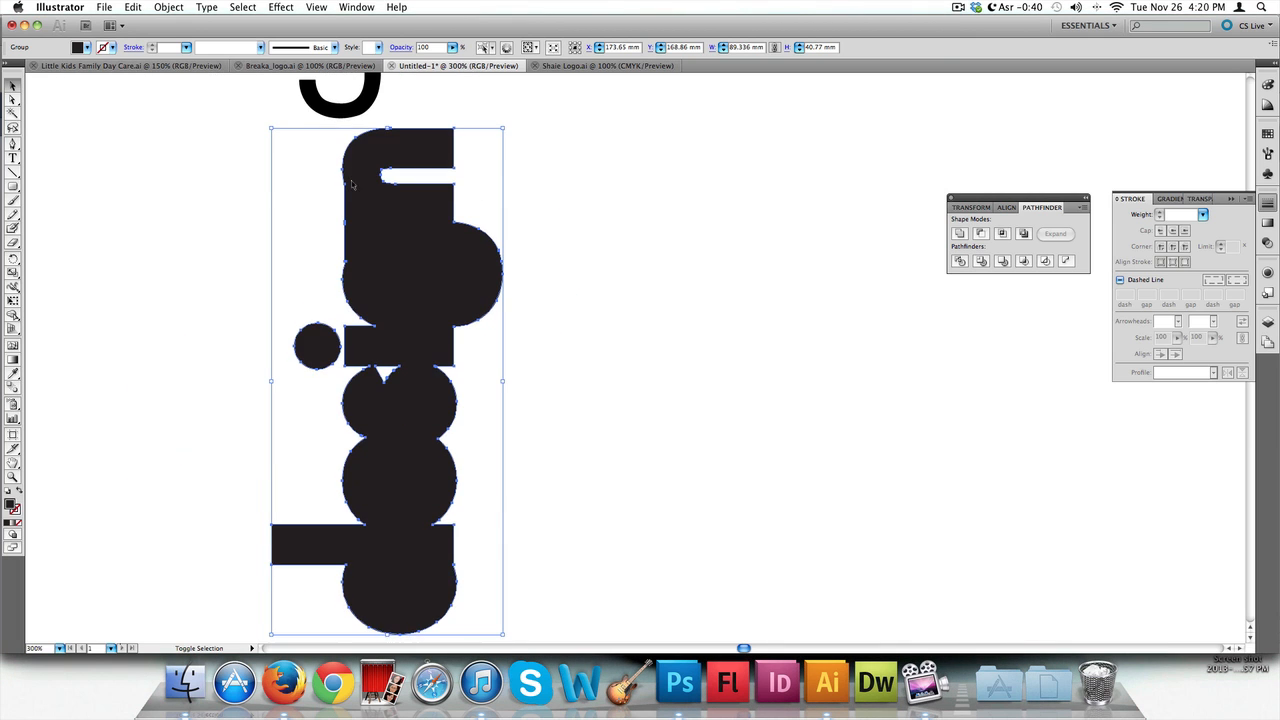
{"action": "scroll", "coordinate": [375, 273], "scroll_direction": "down", "scroll_amount": 5}
{"action": "left_click_drag", "start_coordinate": [408, 139], "coordinate": [459, 316]}
{"action": "scroll", "coordinate": [389, 251], "scroll_direction": "down", "scroll_amount": 4}
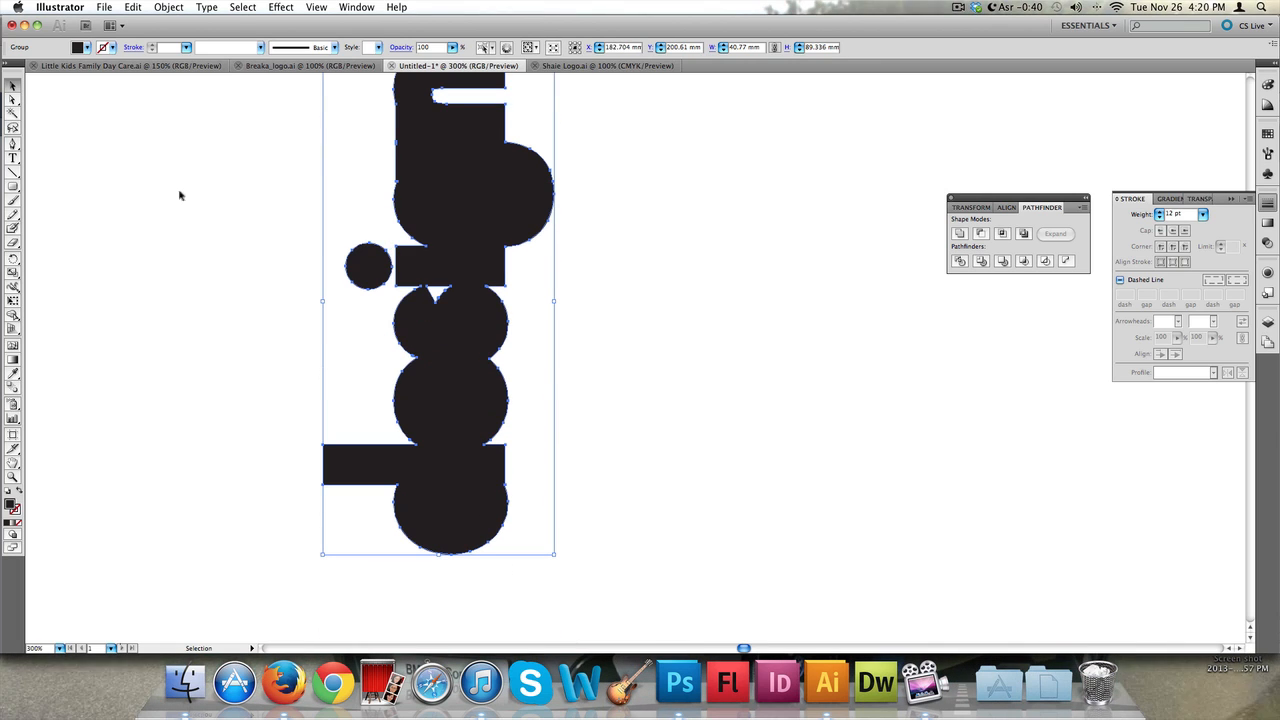
Apply a linear gradient fill to the vertical logo
{"action": "left_click", "coordinate": [1167, 199]}
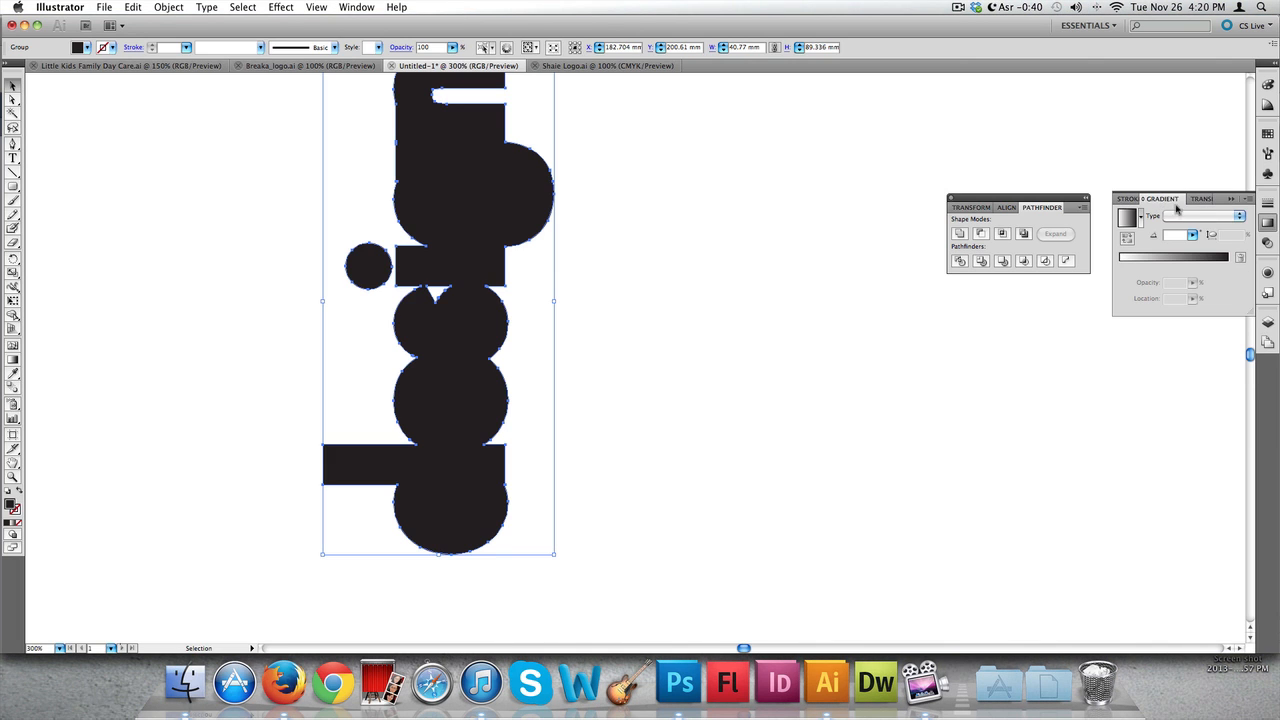
{"action": "left_click", "coordinate": [358, 7]}
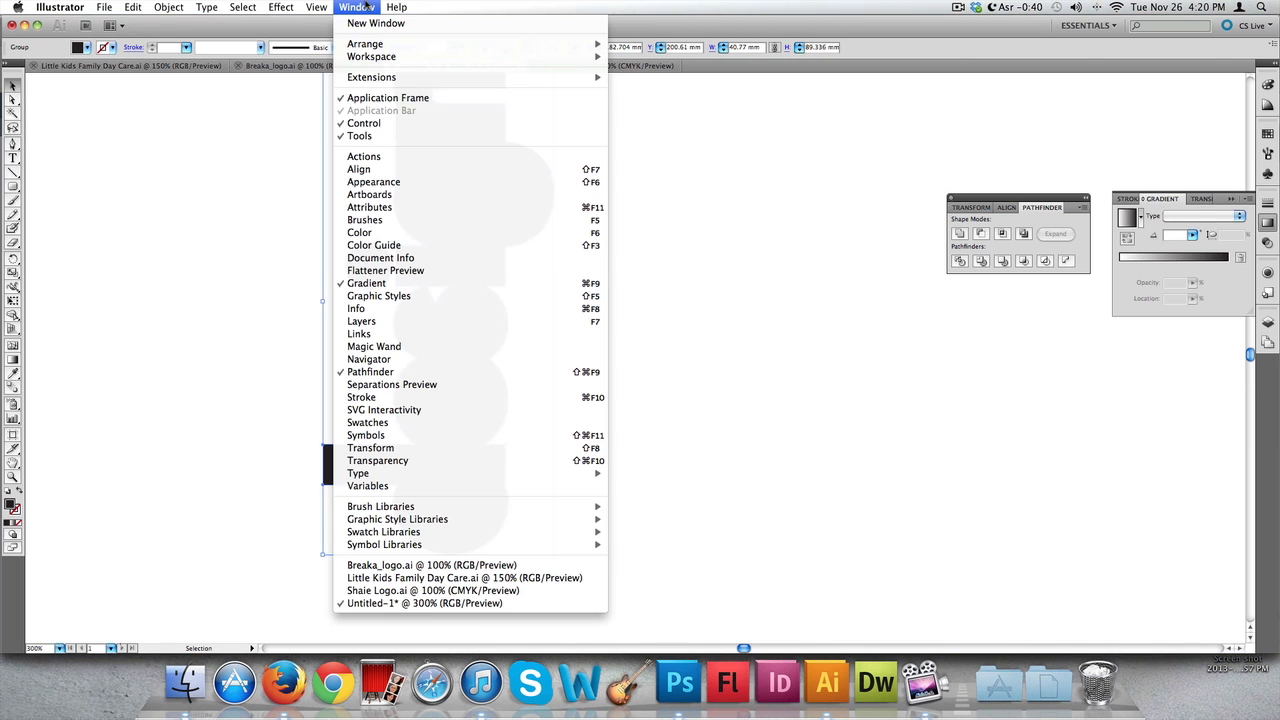
{"action": "left_click", "coordinate": [362, 7]}
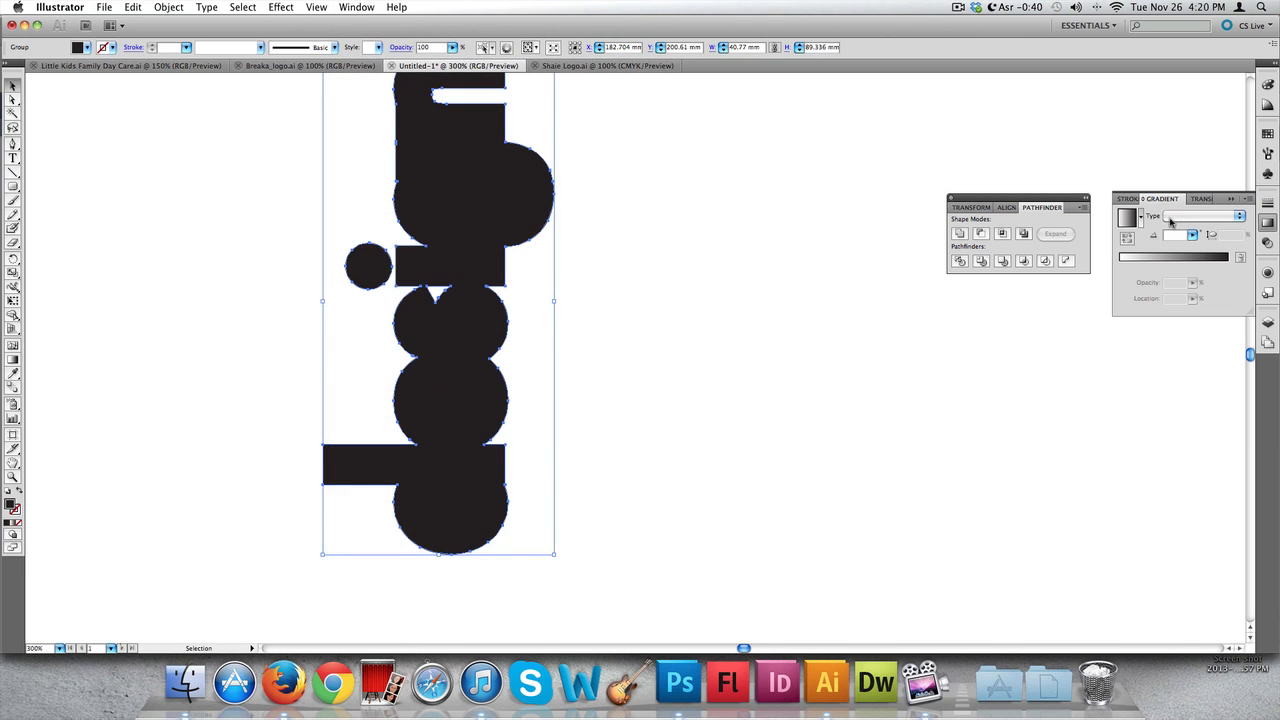
{"action": "left_click", "coordinate": [1128, 200]}
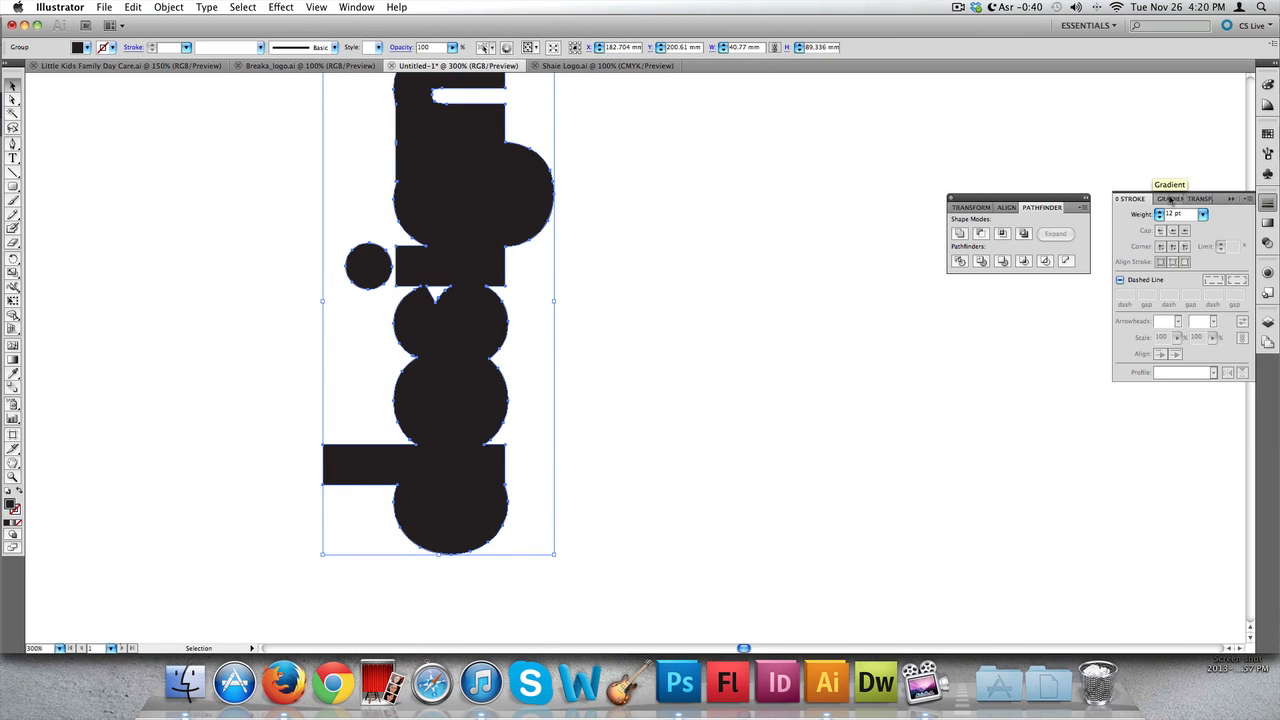
{"action": "left_click", "coordinate": [1170, 199]}
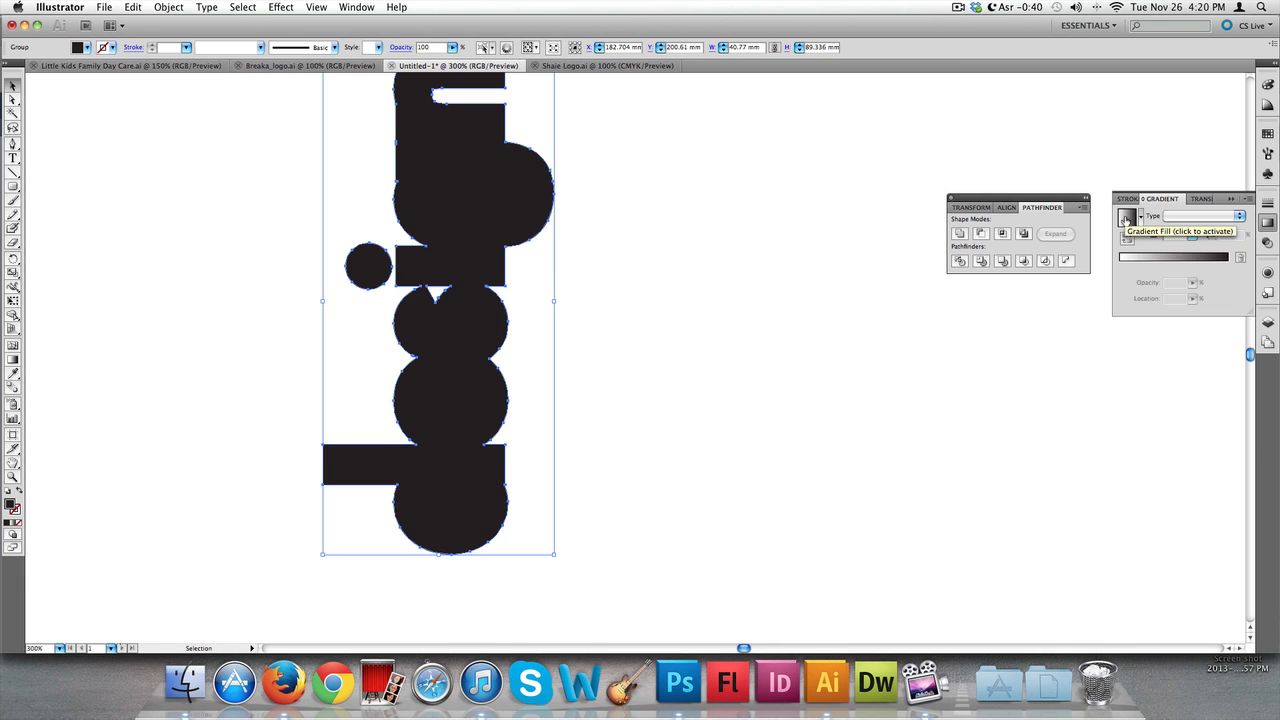
{"action": "left_click", "coordinate": [1126, 218]}
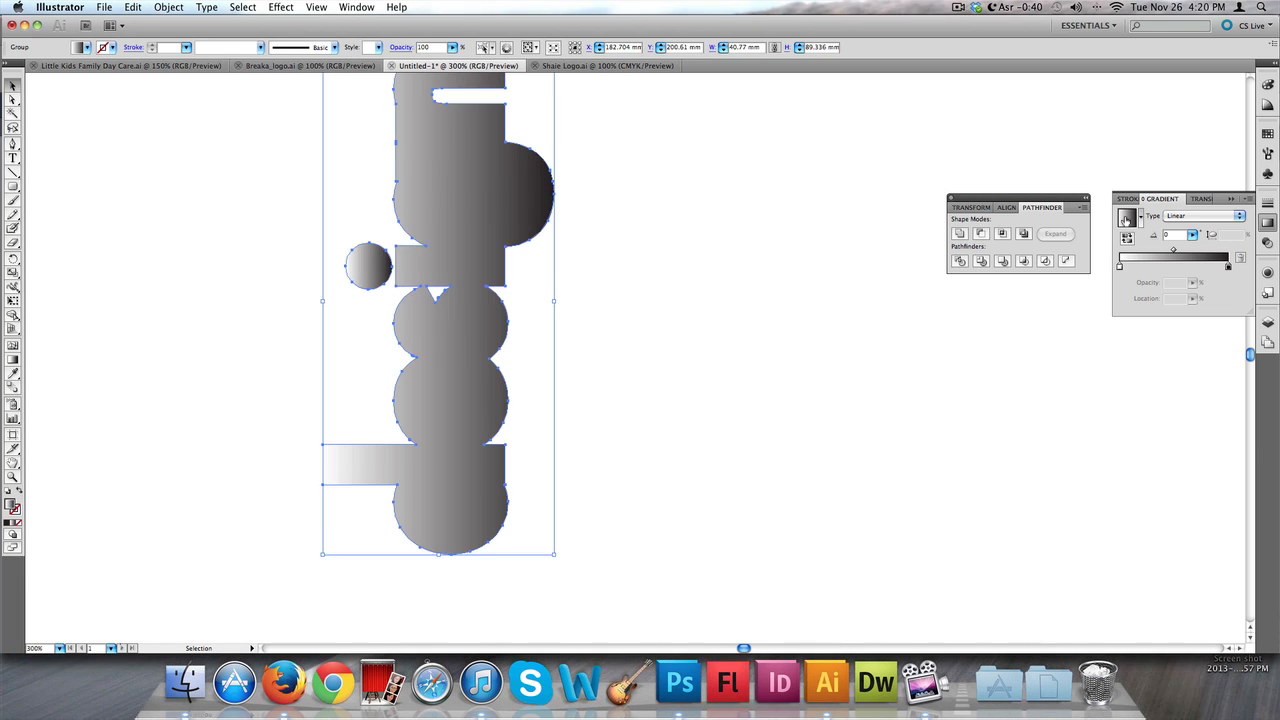
Use the Gradient tool to drag the gradient horizontally across the logo from its left side
{"action": "scroll", "coordinate": [421, 225], "scroll_direction": "down", "scroll_amount": 4}
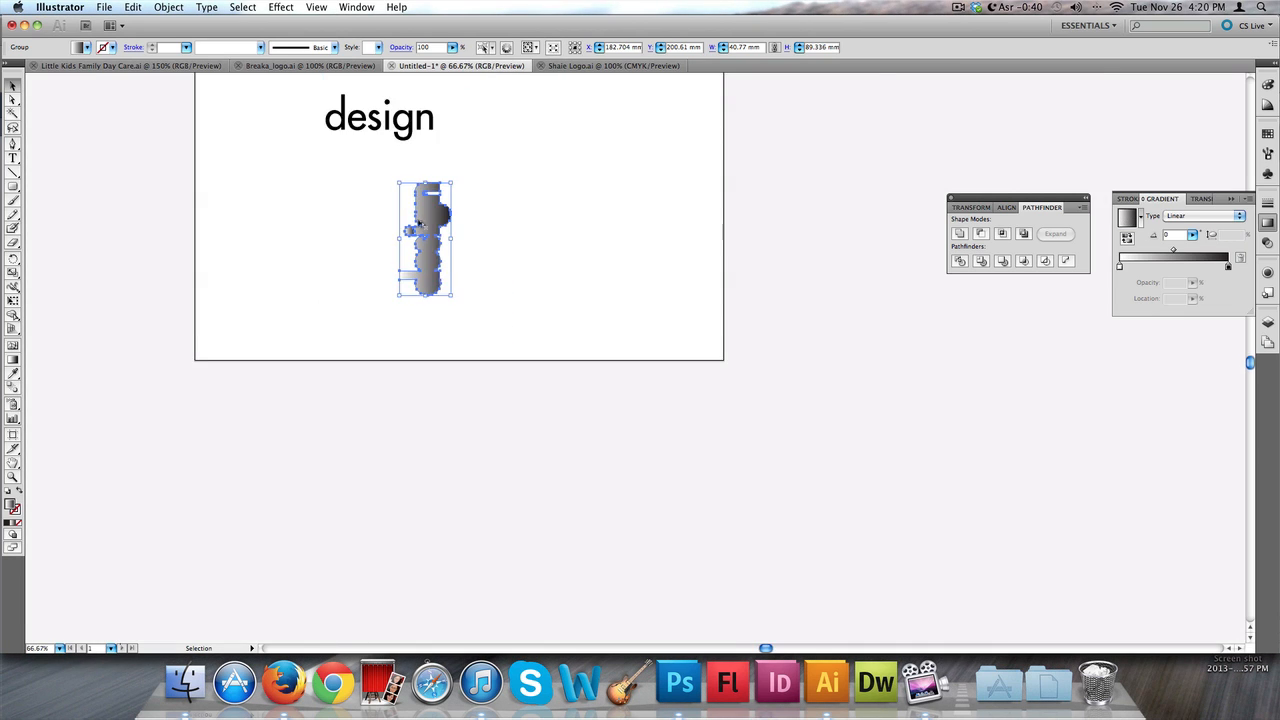
{"action": "scroll", "coordinate": [422, 224], "scroll_direction": "up", "scroll_amount": 3}
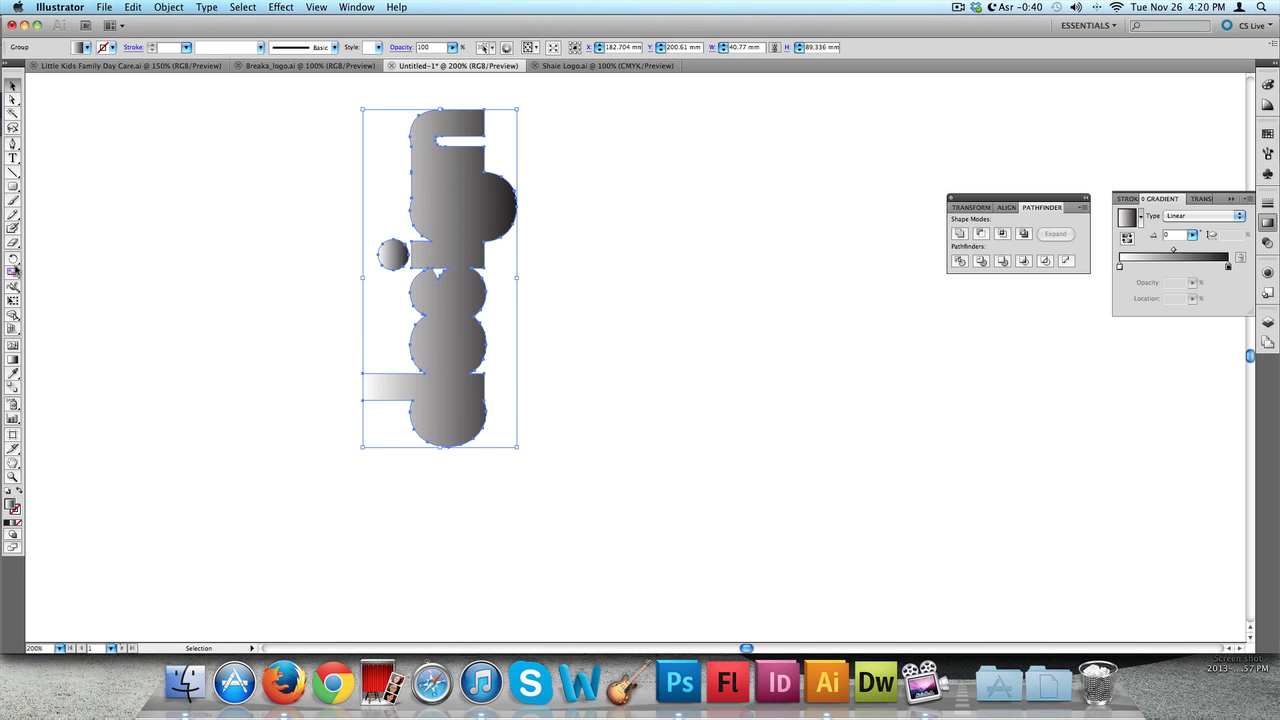
{"action": "scroll", "coordinate": [27, 452], "scroll_direction": "left", "scroll_amount": 1}
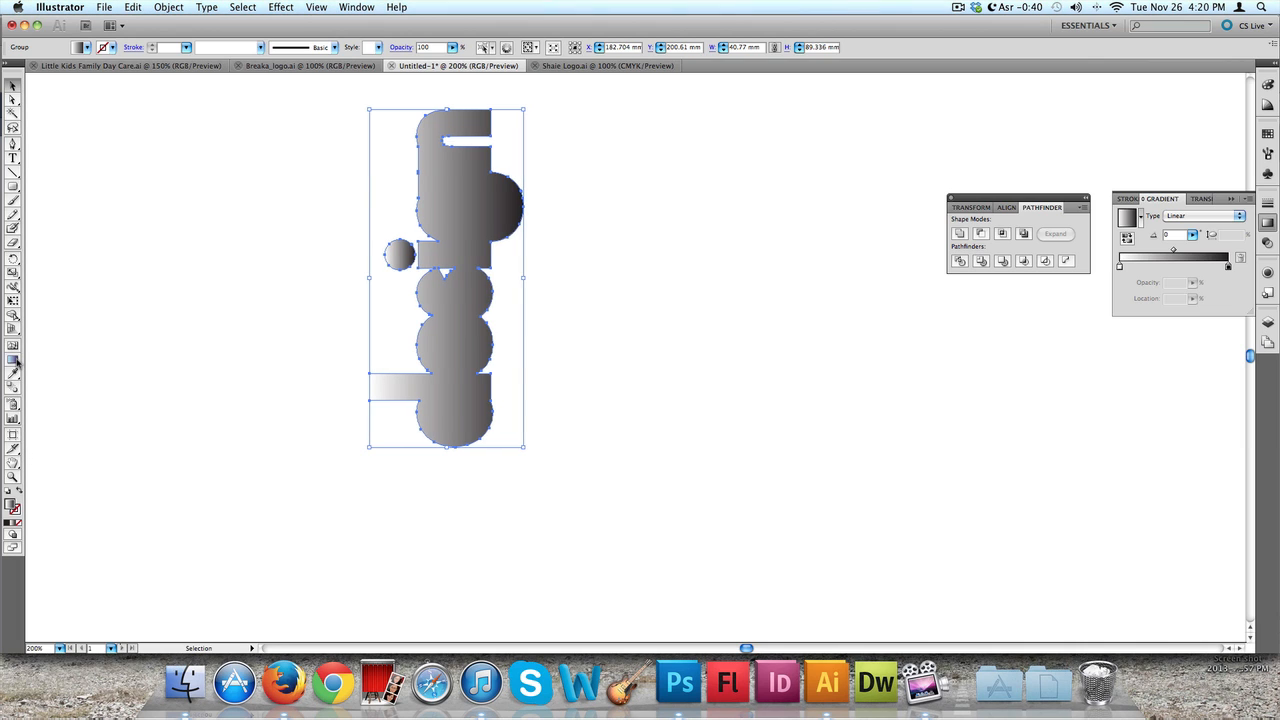
{"action": "left_click", "coordinate": [13, 361]}
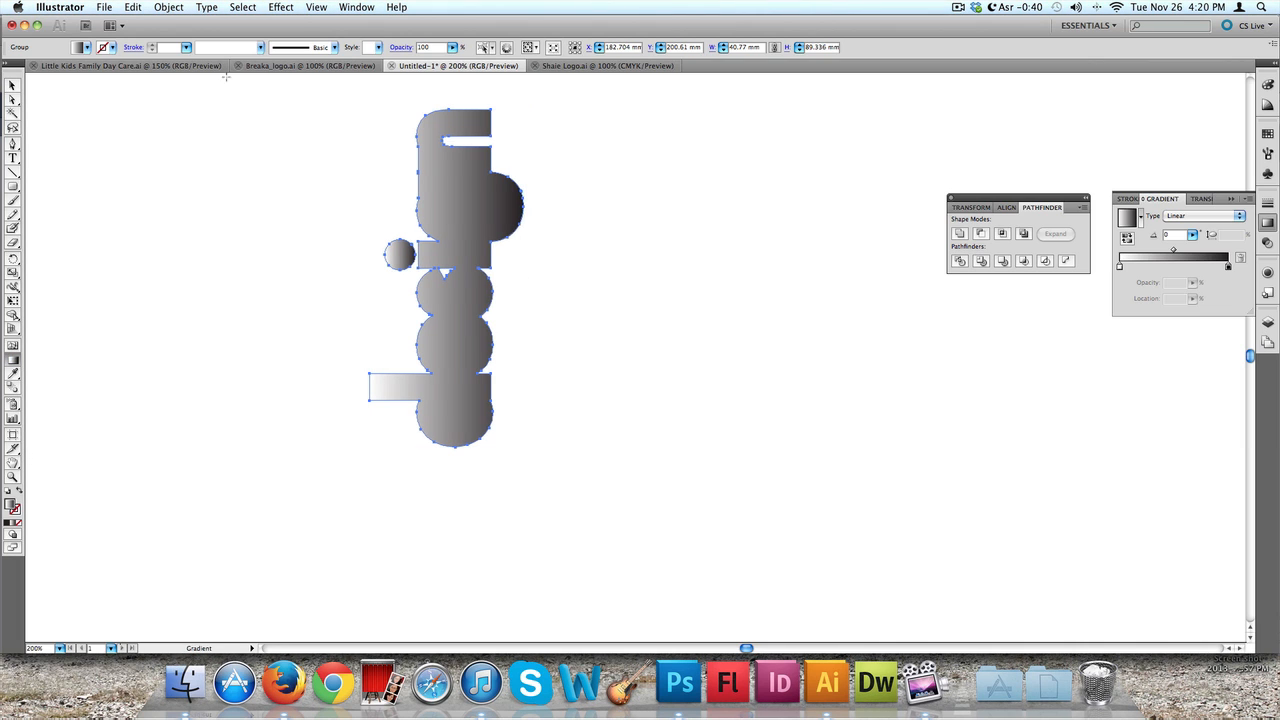
{"action": "left_click", "coordinate": [13, 86]}
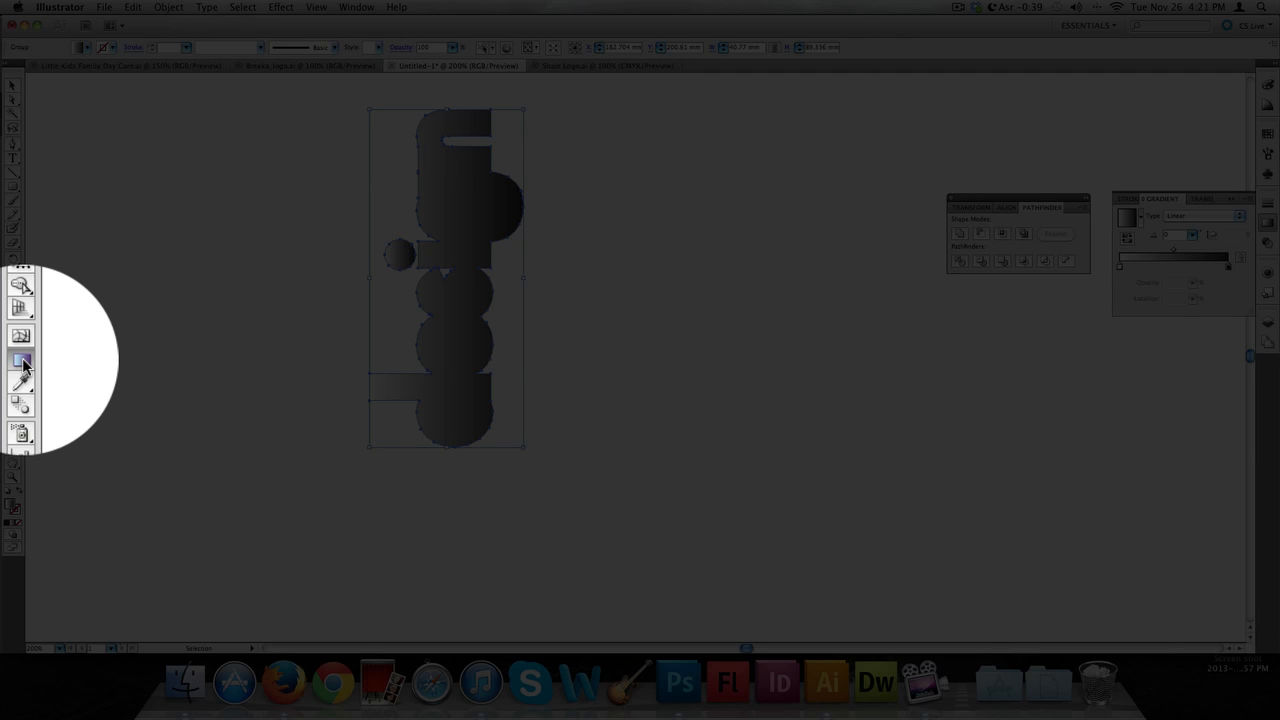
{"action": "left_click", "coordinate": [22, 362]}
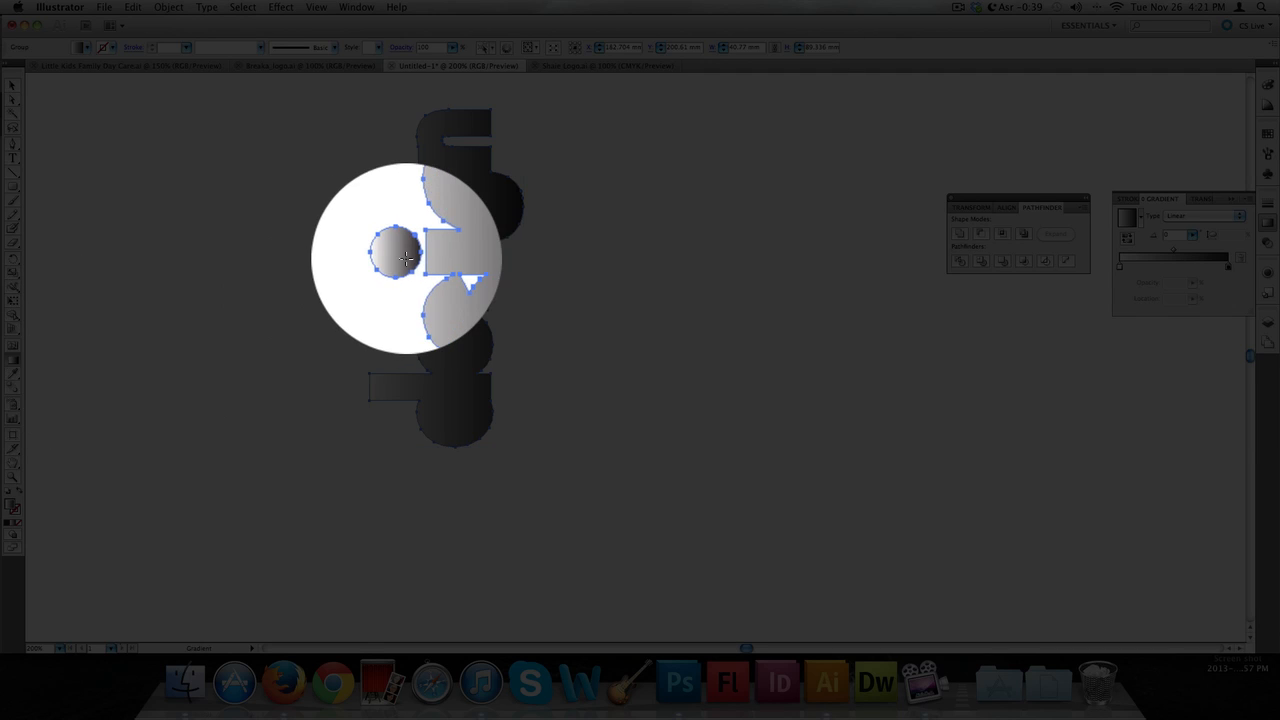
{"action": "left_click_drag", "start_coordinate": [403, 258], "coordinate": [516, 258]}
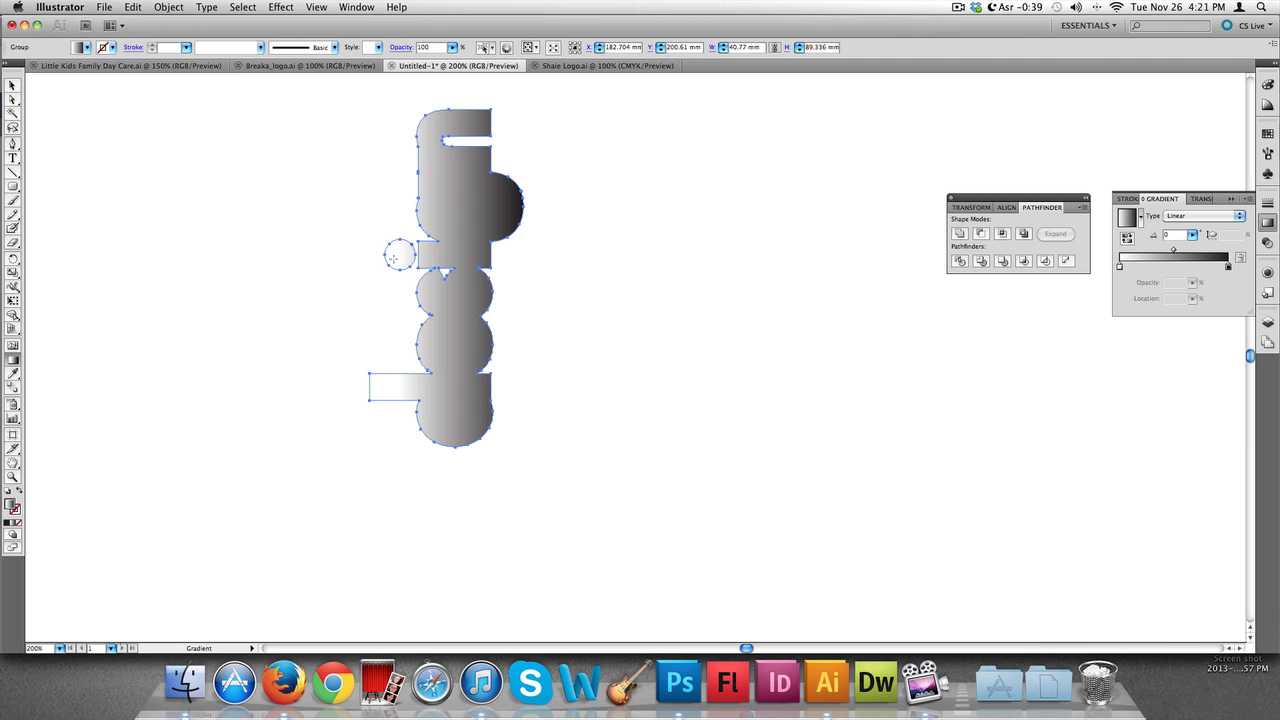
{"action": "left_click_drag", "start_coordinate": [393, 258], "coordinate": [472, 262]}
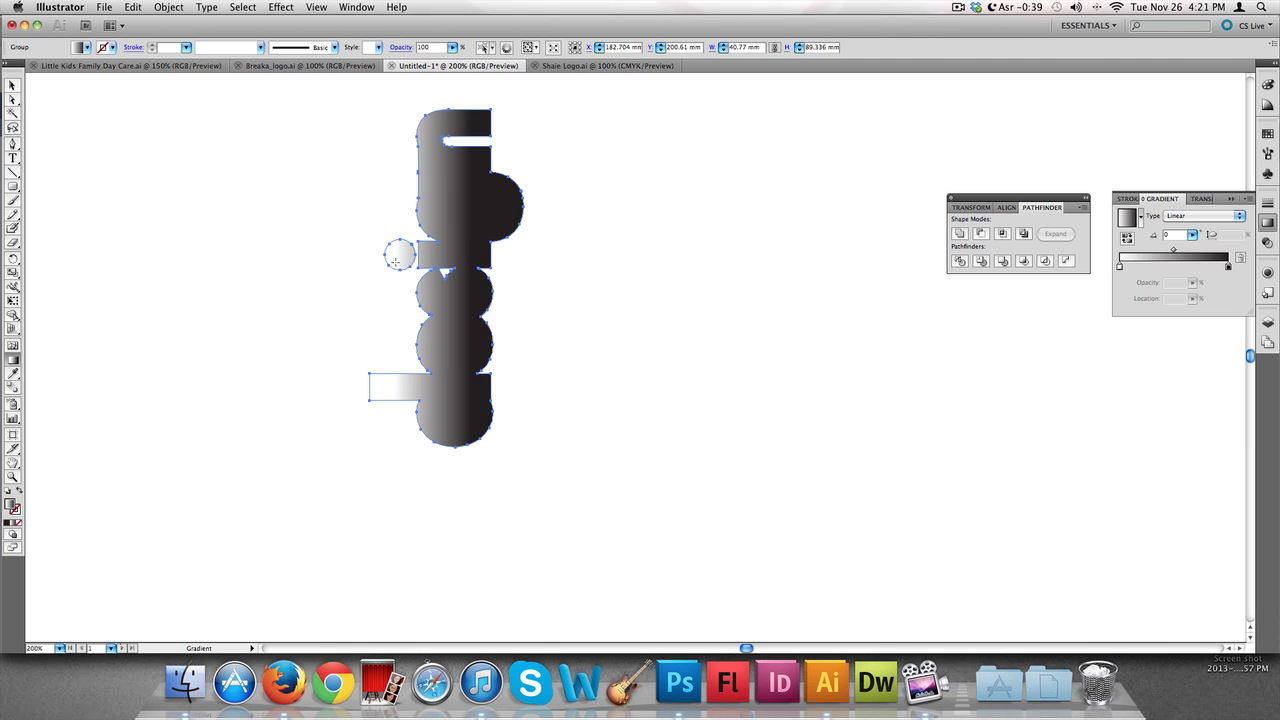
{"action": "left_click_drag", "start_coordinate": [395, 253], "coordinate": [497, 253]}
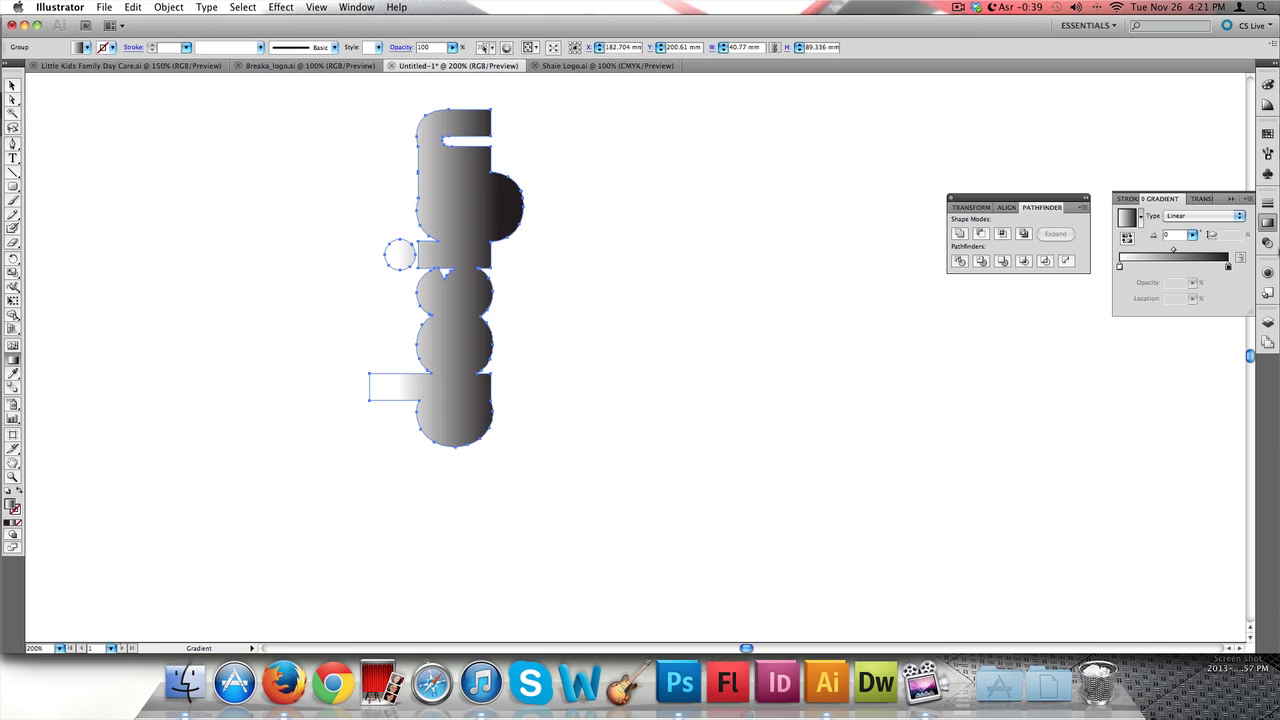
Set the gradient's left stop color to light blue
{"action": "left_click", "coordinate": [1120, 268]}
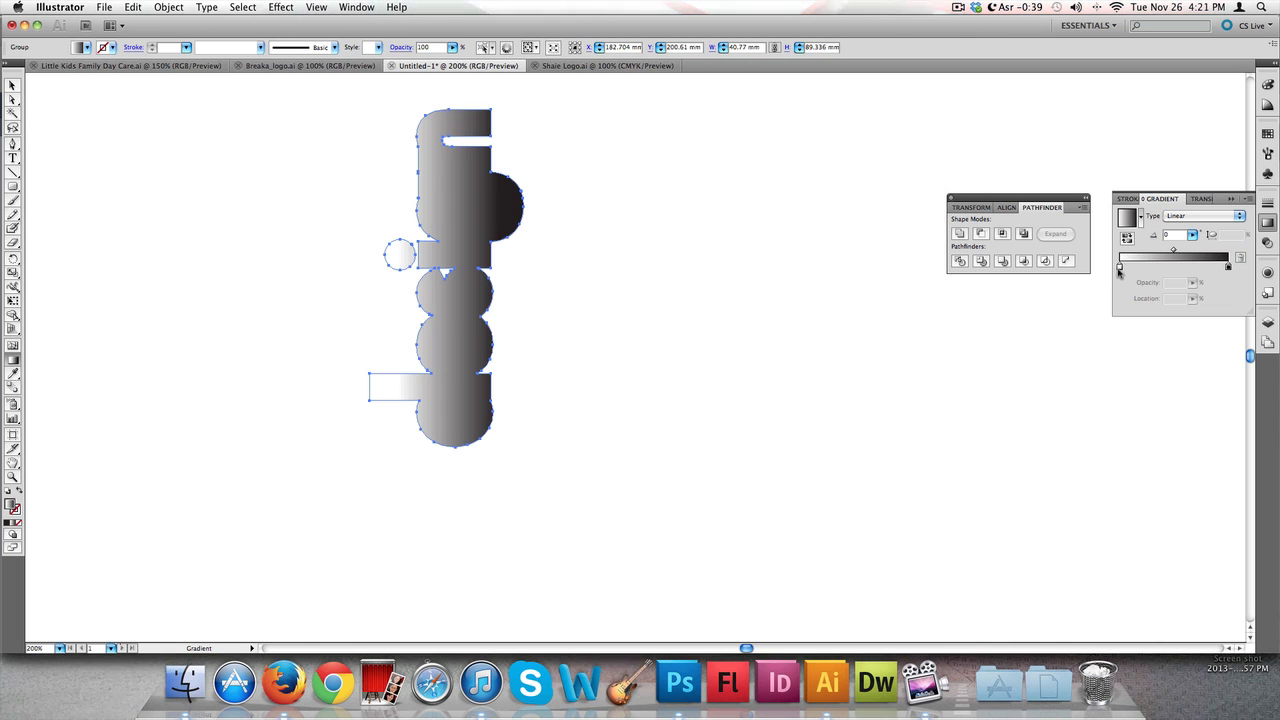
{"action": "double_click", "coordinate": [1120, 268]}
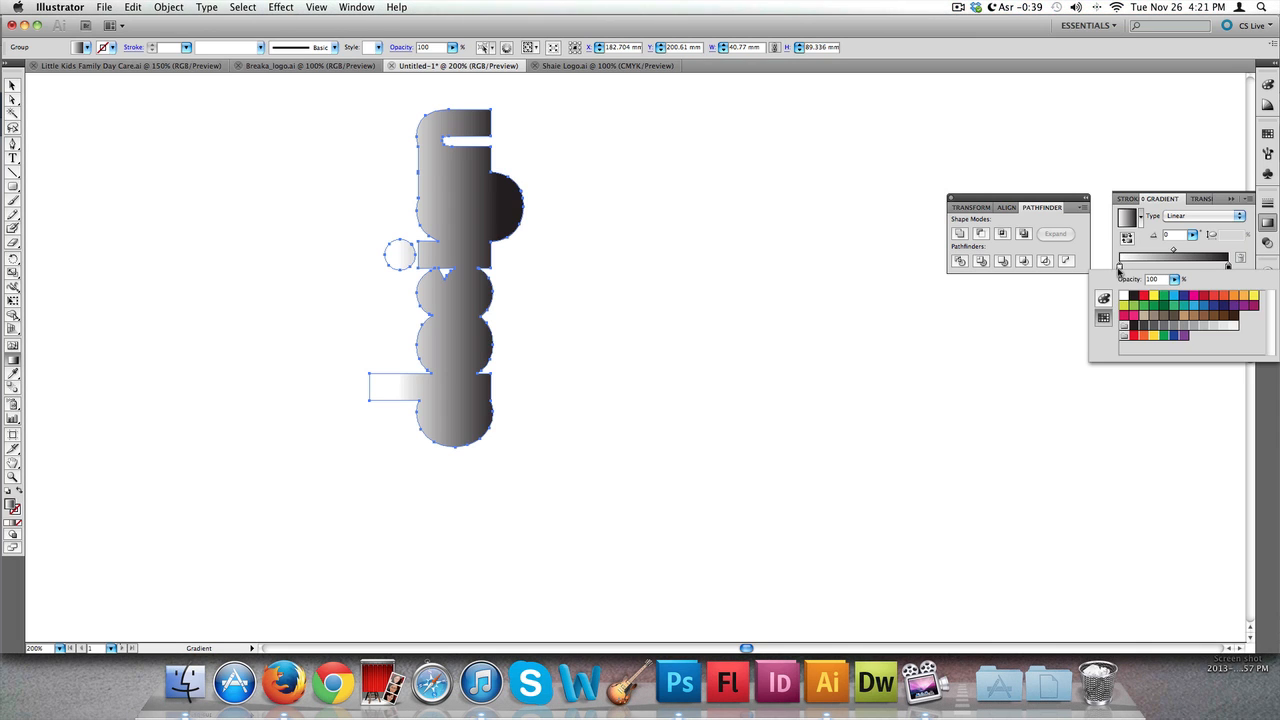
{"action": "left_click", "coordinate": [1174, 297]}
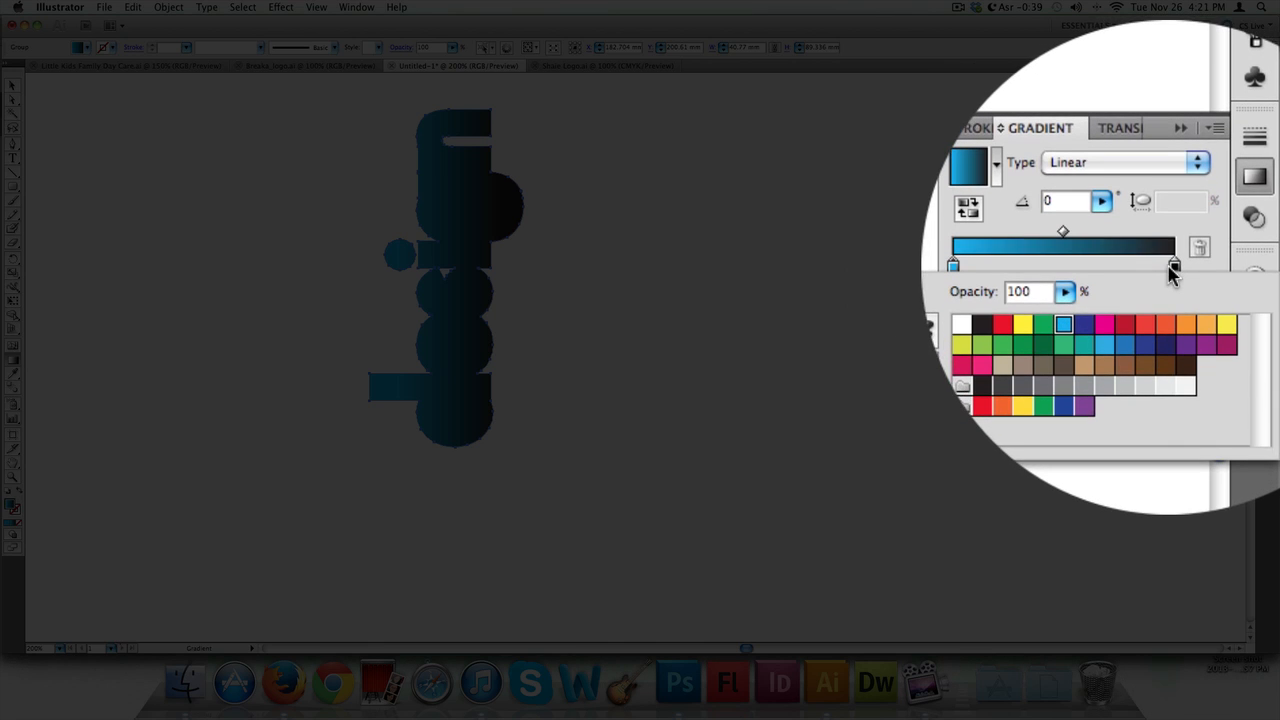
Set the gradient's right stop color to dark blue
{"action": "left_click", "coordinate": [1174, 268]}
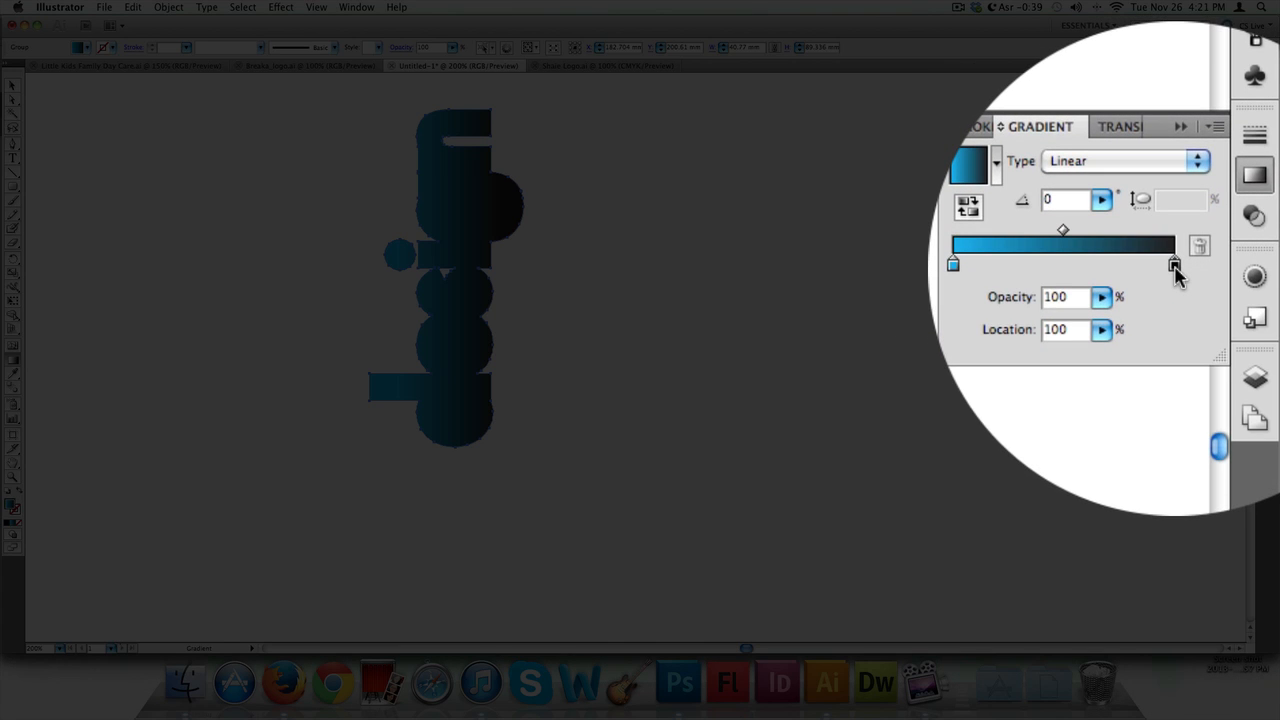
{"action": "double_click", "coordinate": [1174, 266]}
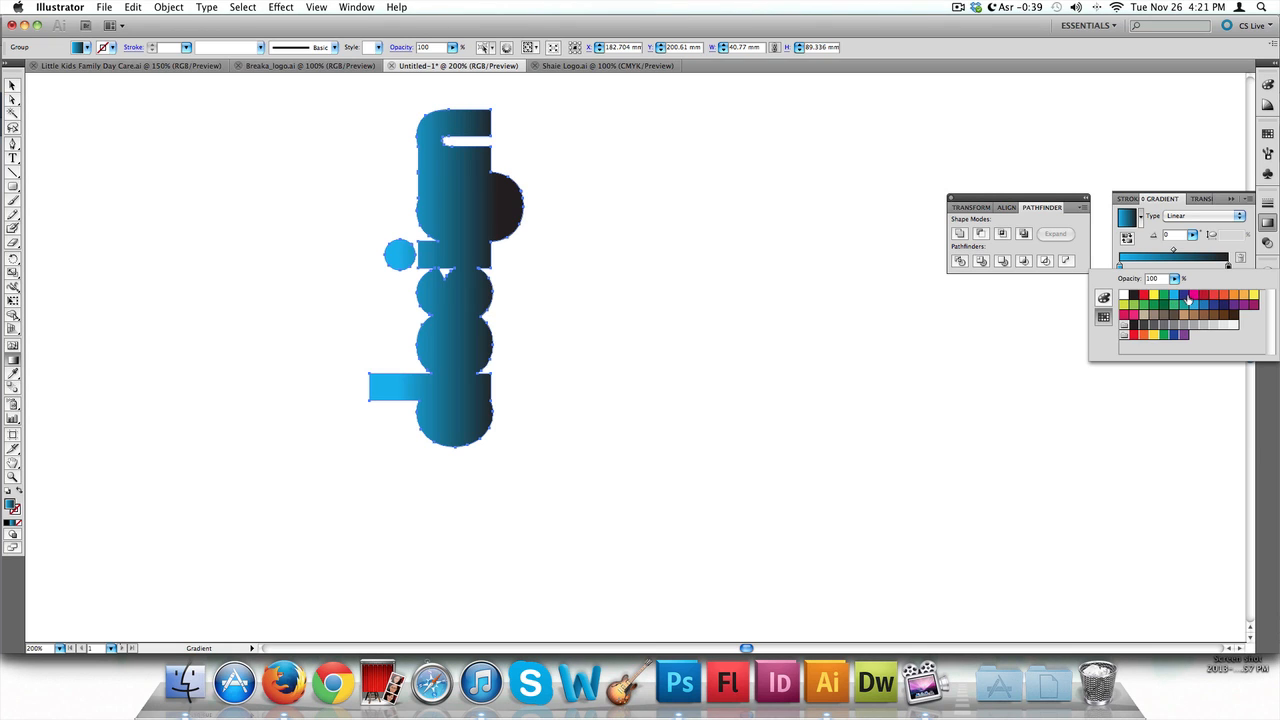
{"action": "left_click", "coordinate": [1188, 298]}
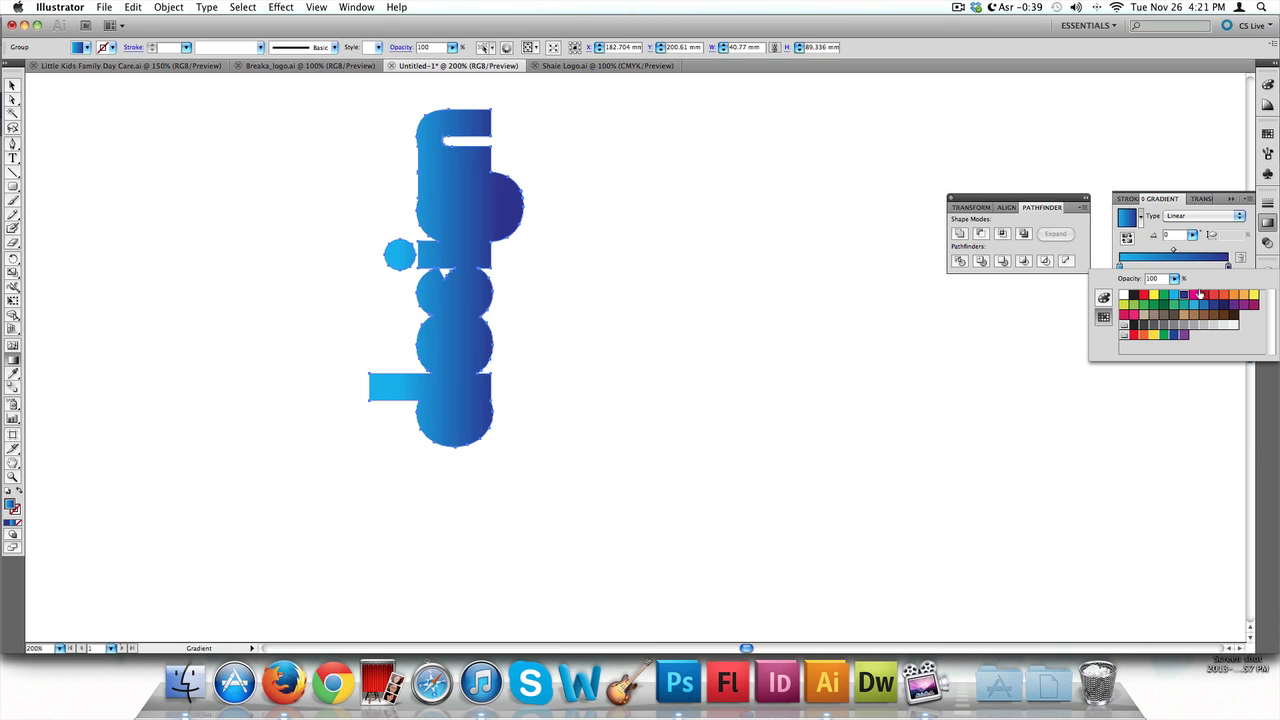
Save the blue gradient as a new gradient swatch
{"action": "left_click", "coordinate": [1104, 317]}
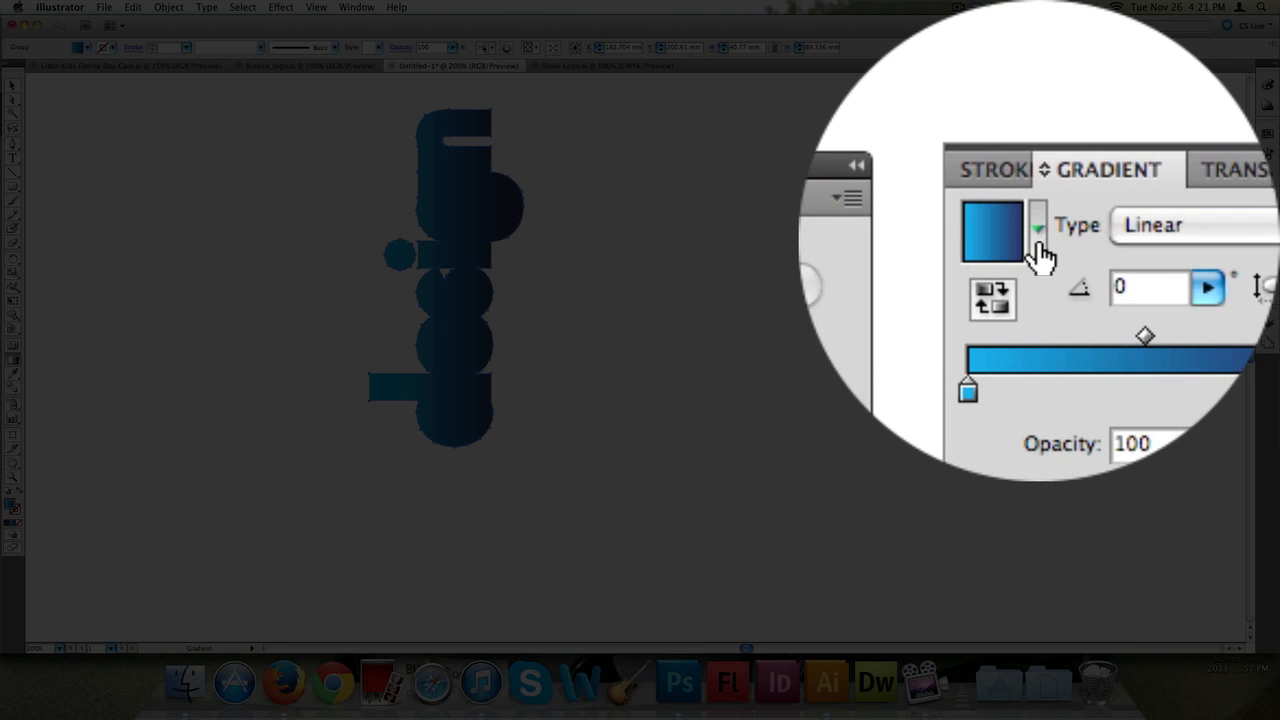
{"action": "left_click", "coordinate": [1137, 218]}
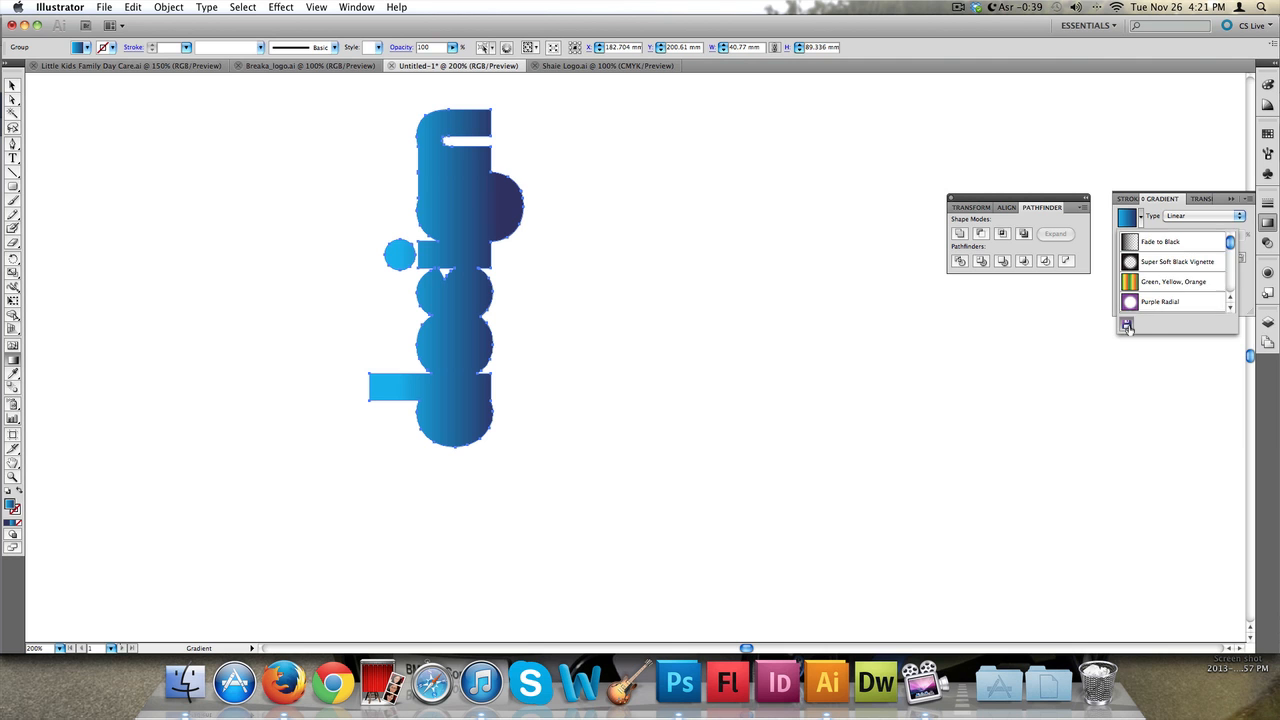
{"action": "left_click", "coordinate": [1127, 326]}
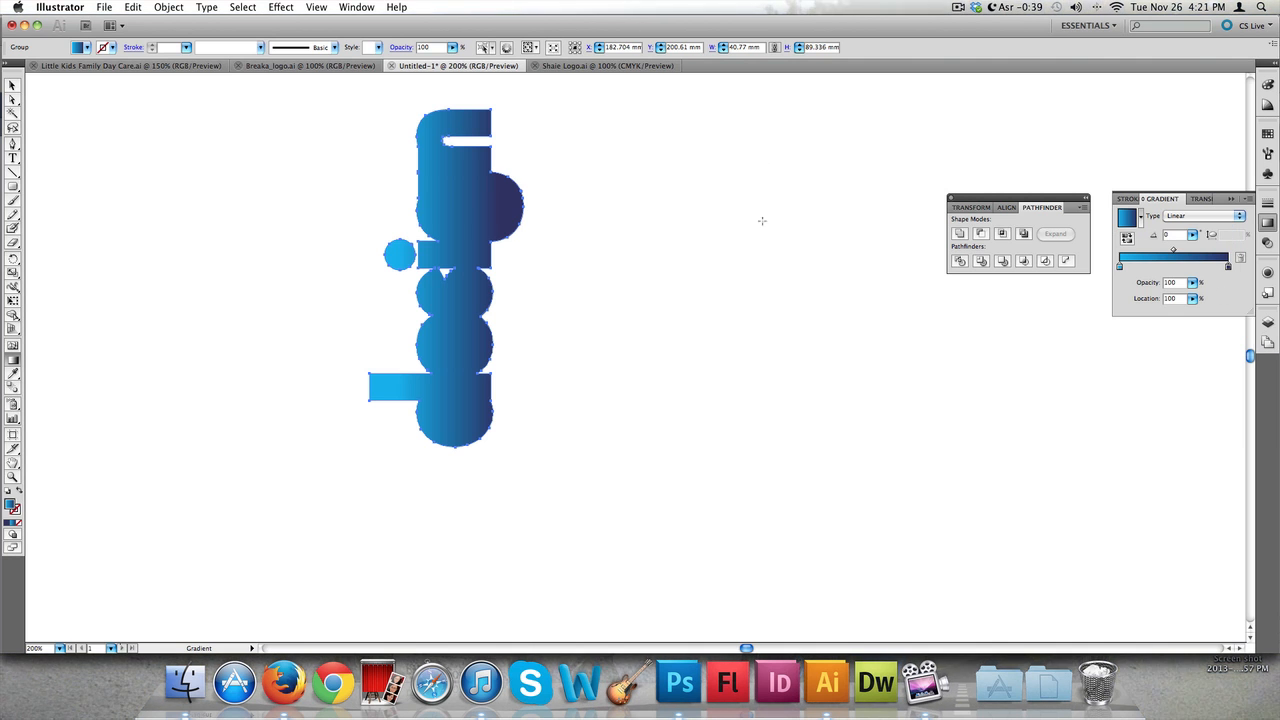
Rotate the gradient logo 90 degrees back to a horizontal orientation
{"action": "left_click", "coordinate": [12, 88]}
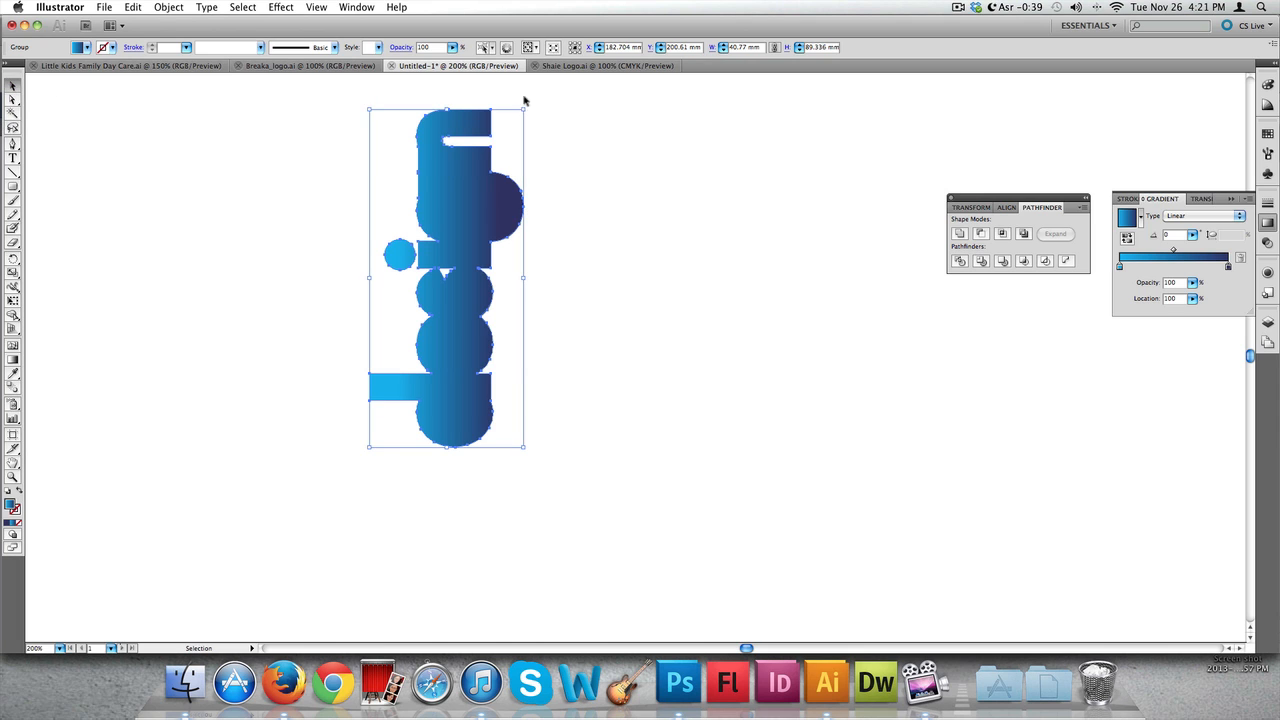
{"action": "key", "text": "shift"}
{"action": "left_click_drag", "start_coordinate": [527, 107], "coordinate": [645, 285]}
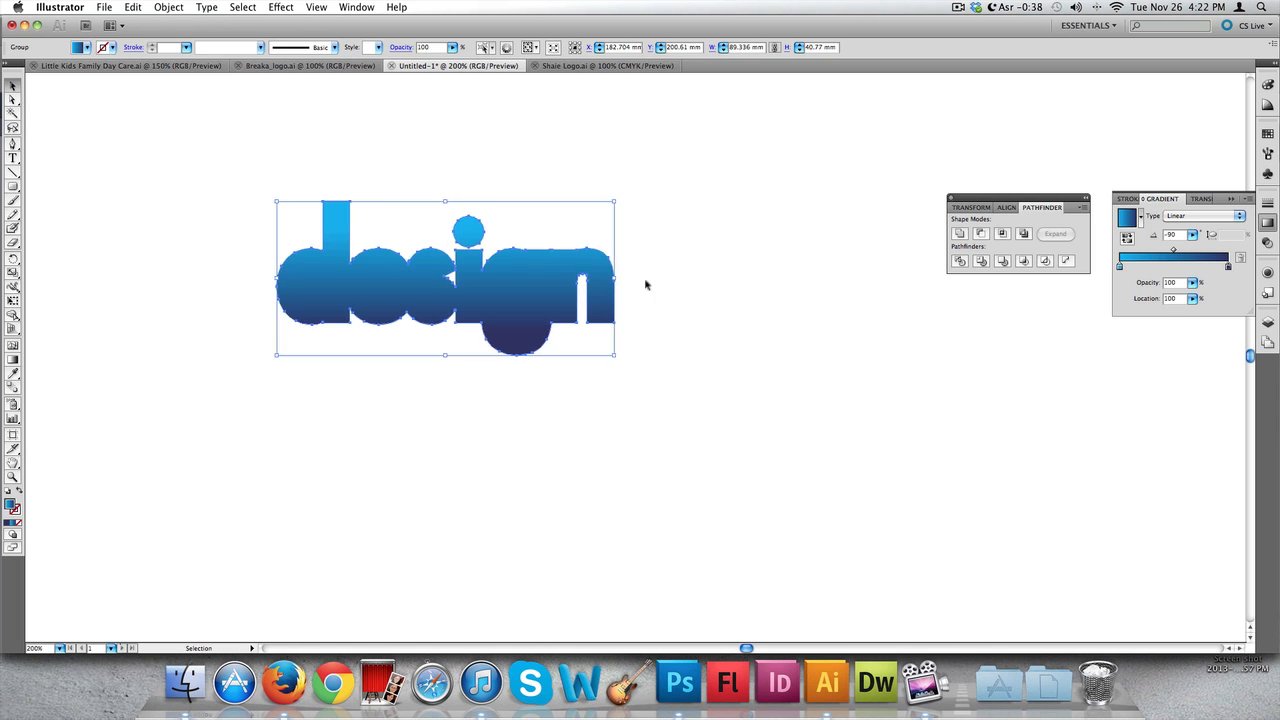
{"action": "left_click", "coordinate": [653, 266]}
Move the original black 'design' text down closer to the bold gradient logo
{"action": "key", "text": "super+minus"}
{"action": "scroll", "coordinate": [651, 263], "scroll_direction": "up", "scroll_amount": 5}
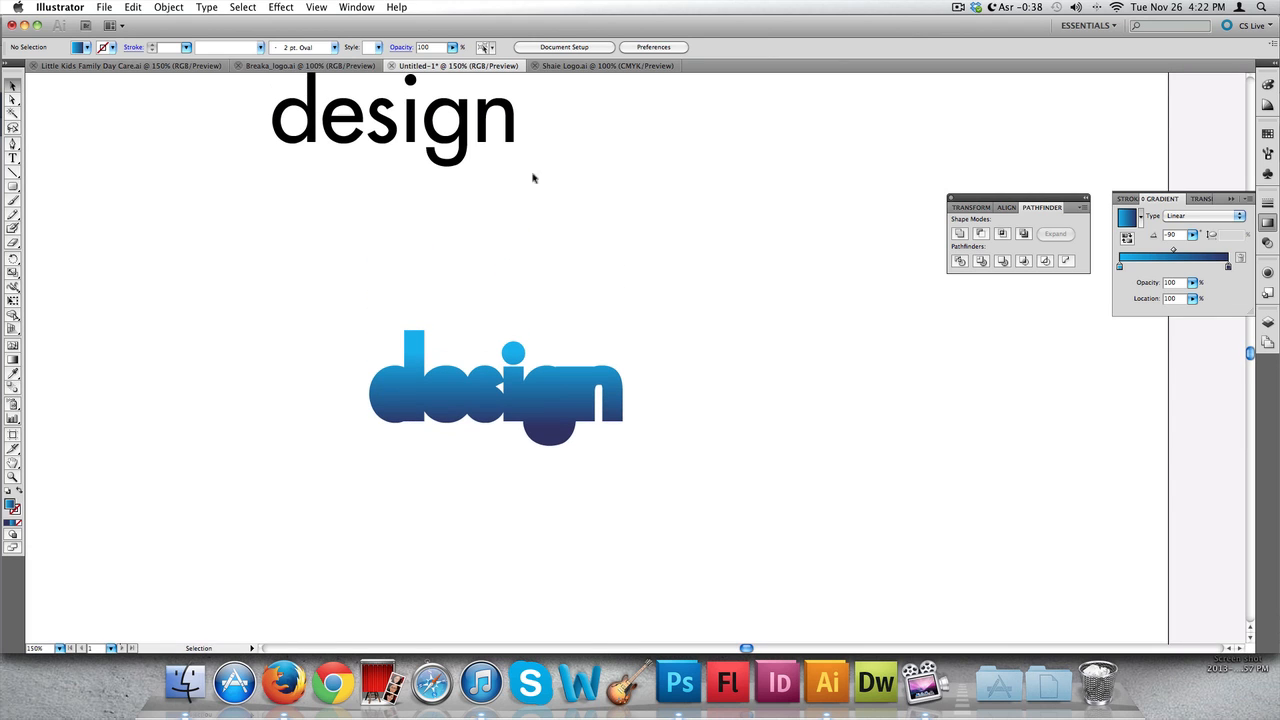
{"action": "left_click", "coordinate": [360, 120]}
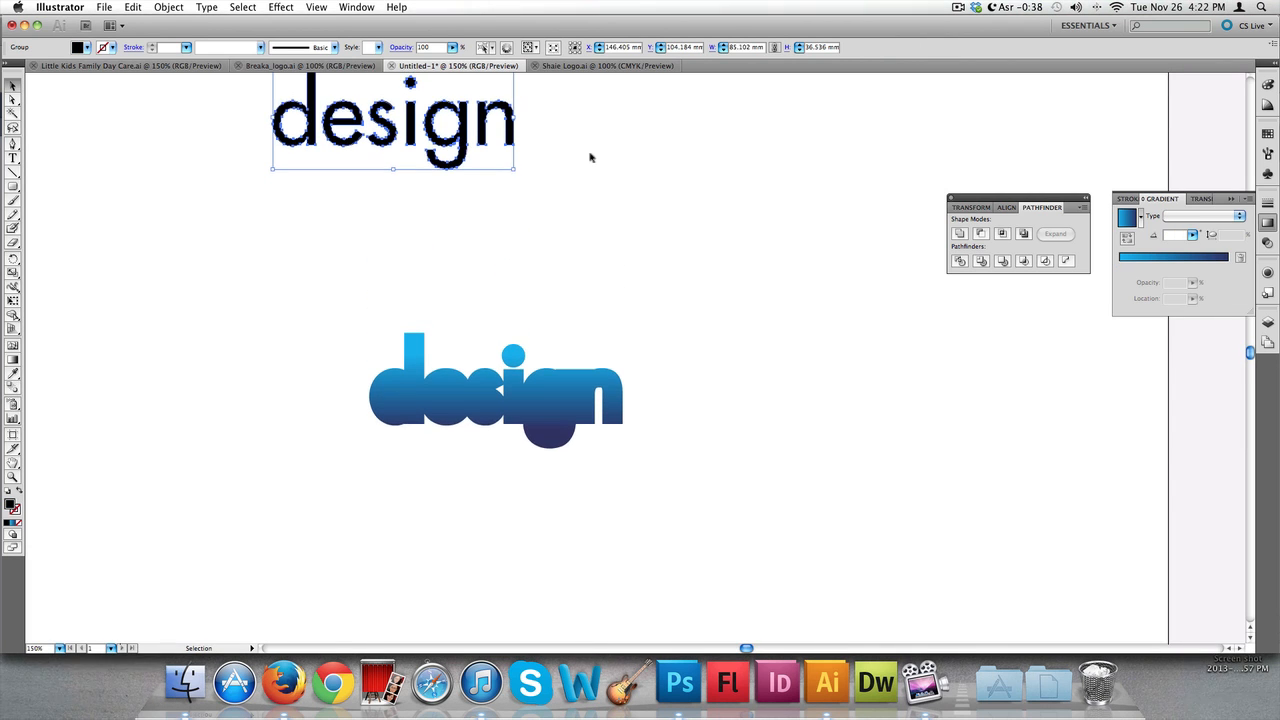
{"action": "scroll", "coordinate": [582, 160], "scroll_direction": "up", "scroll_amount": 2}
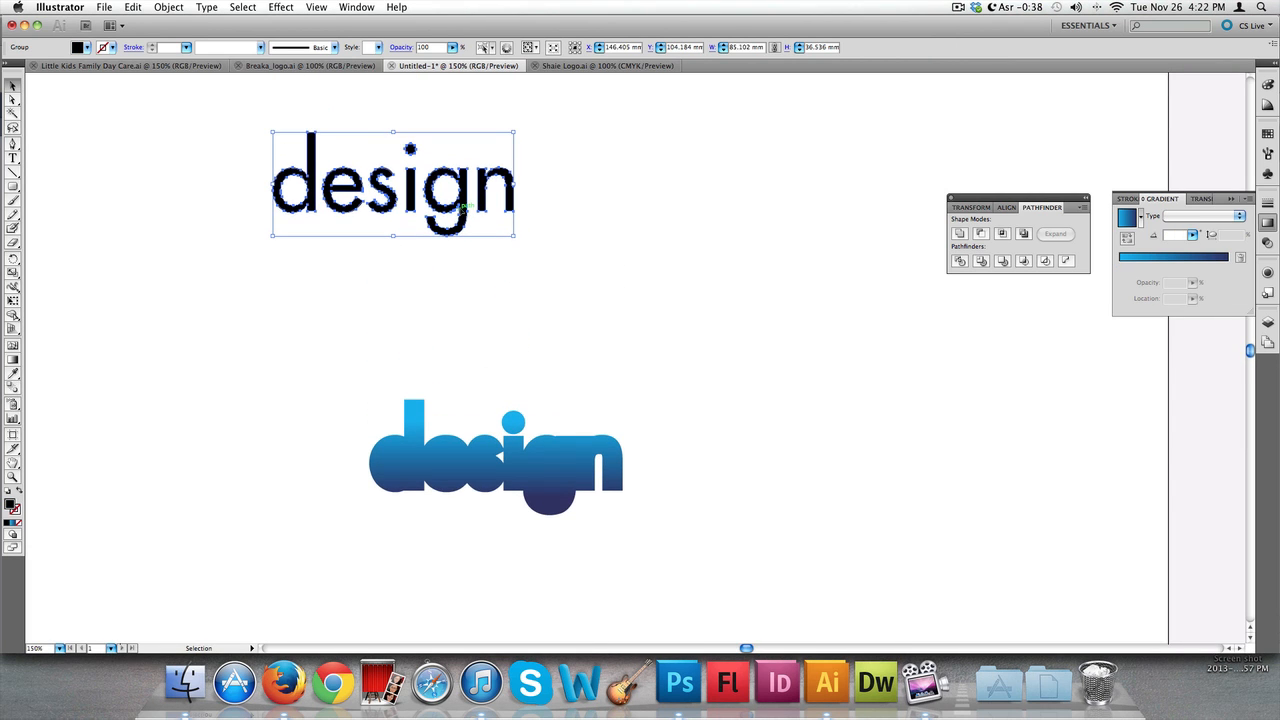
{"action": "left_click_drag", "start_coordinate": [462, 207], "coordinate": [537, 324]}
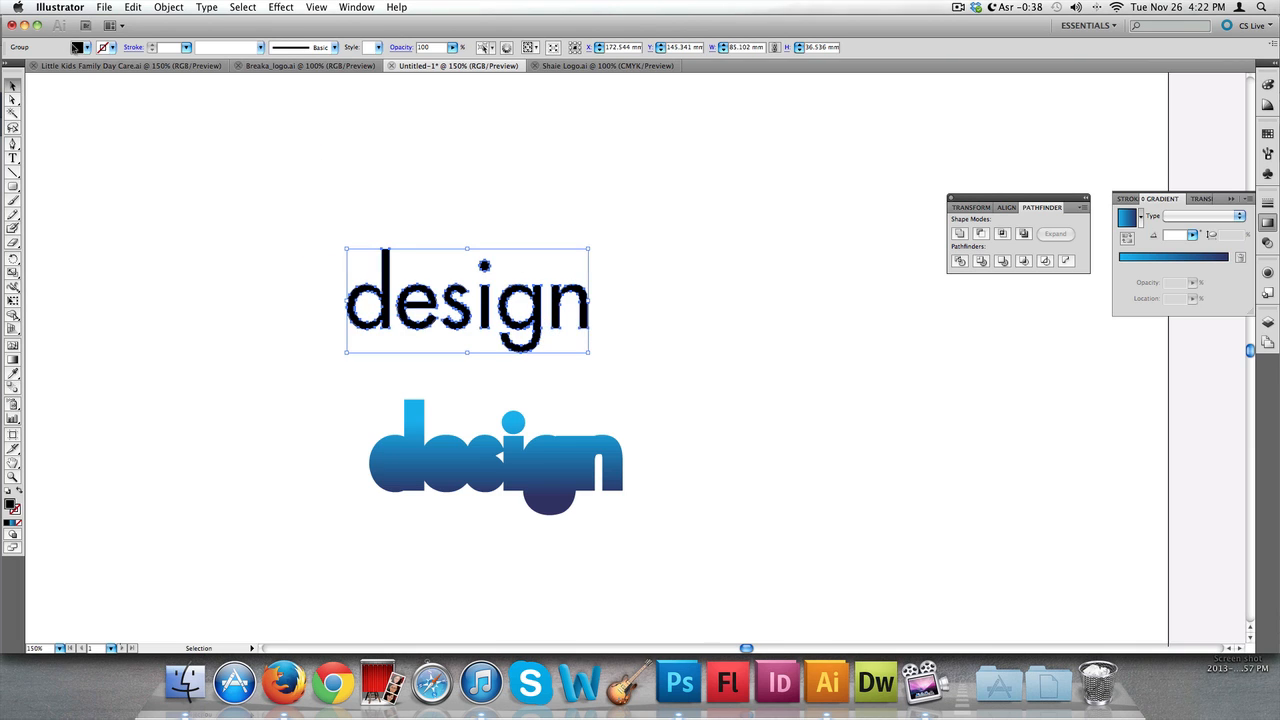
Set the black 'design' text's fill to white
{"action": "left_click", "coordinate": [80, 47]}
{"action": "left_click", "coordinate": [105, 93]}
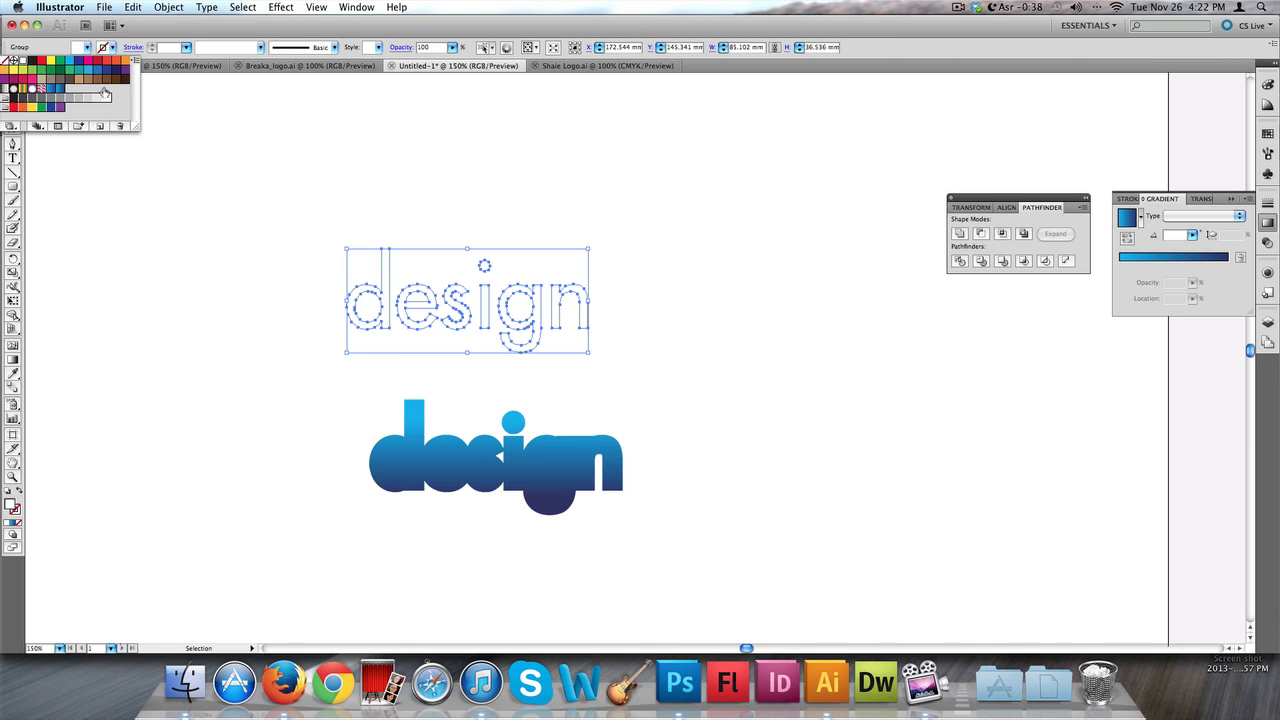
{"action": "key", "text": "Escape"}
Select the white 'design' text and place it over the bold gradient logo, aligning the letters
{"action": "left_click", "coordinate": [596, 312]}
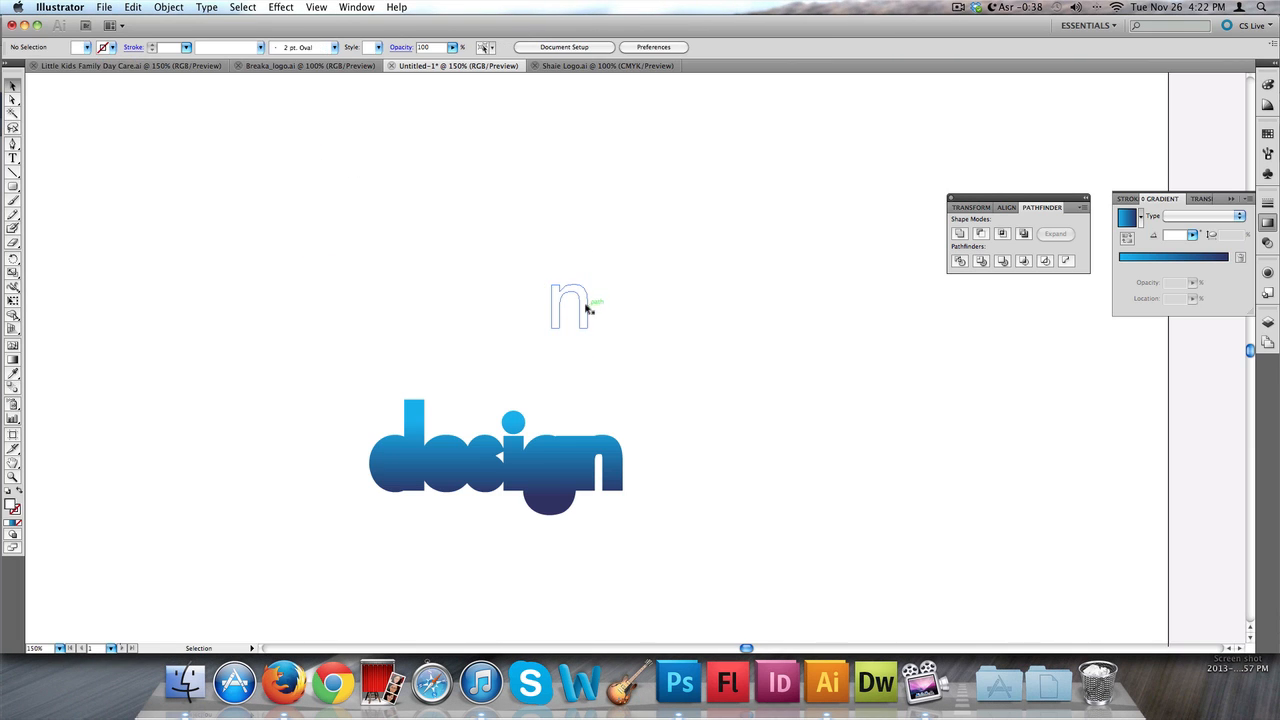
{"action": "left_click_drag", "start_coordinate": [680, 228], "coordinate": [237, 348]}
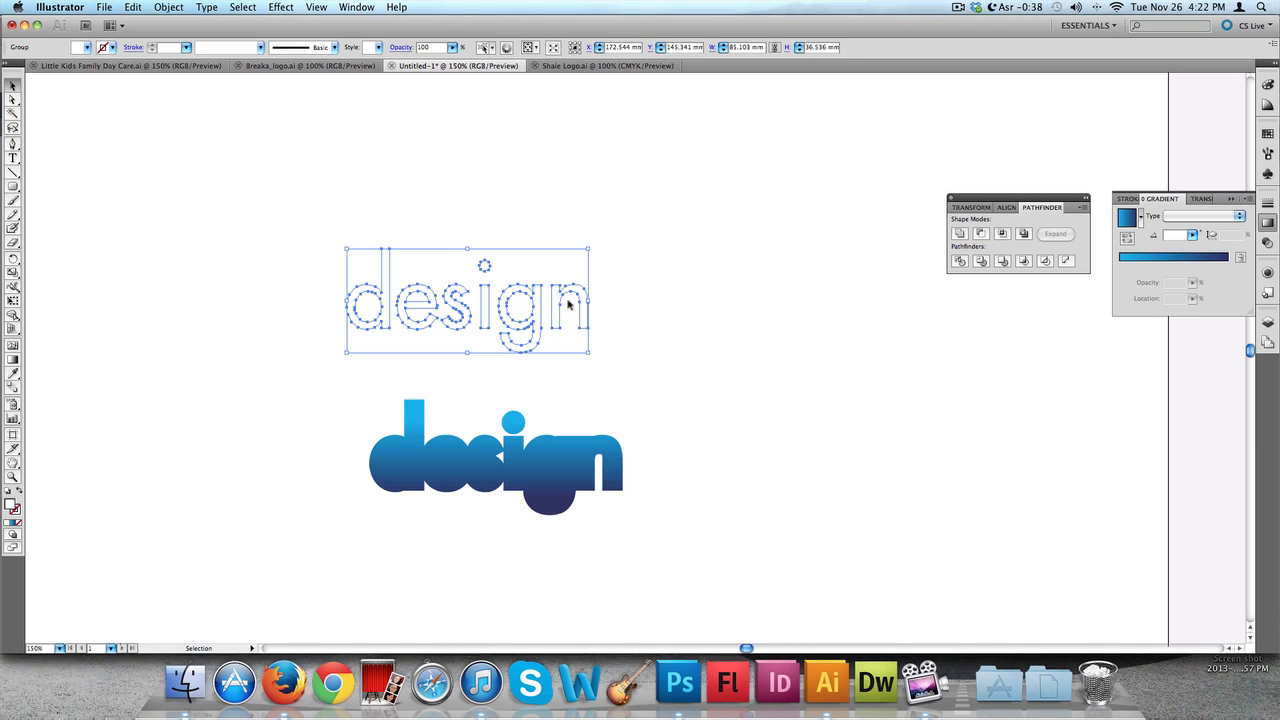
{"action": "left_click", "coordinate": [567, 301]}
{"action": "left_click", "coordinate": [568, 288]}
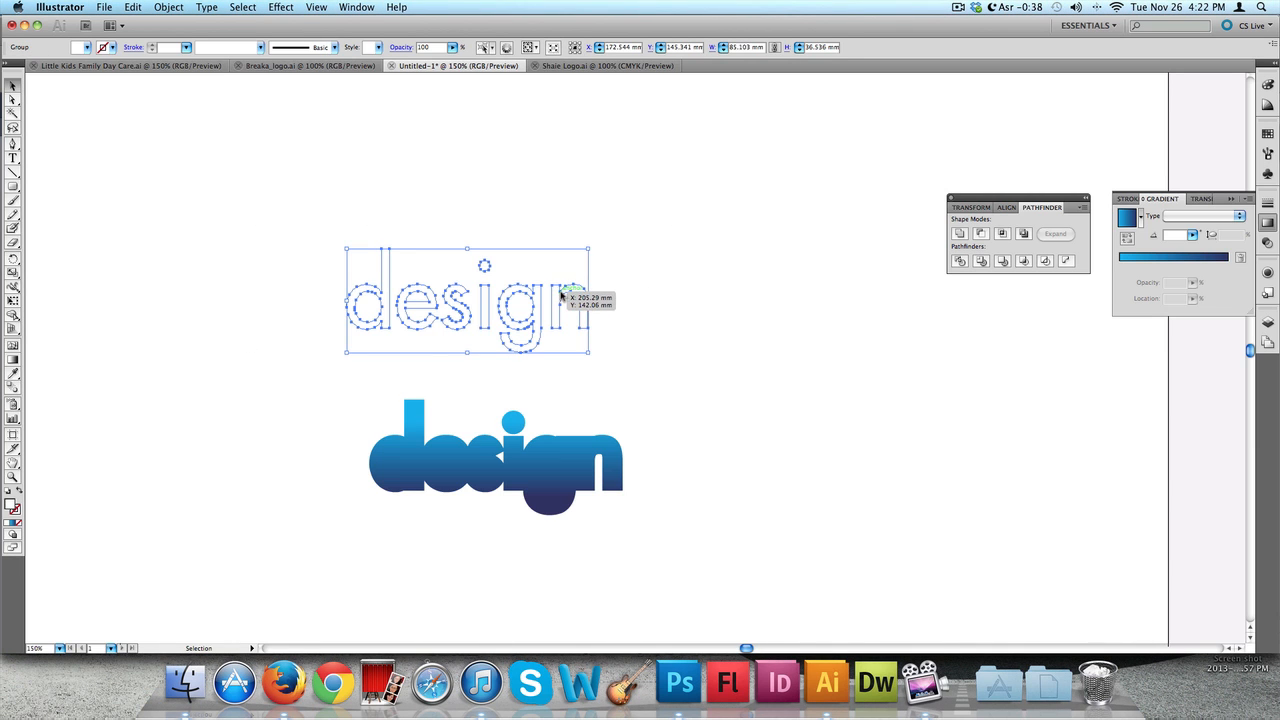
{"action": "left_click_drag", "start_coordinate": [561, 295], "coordinate": [591, 453]}
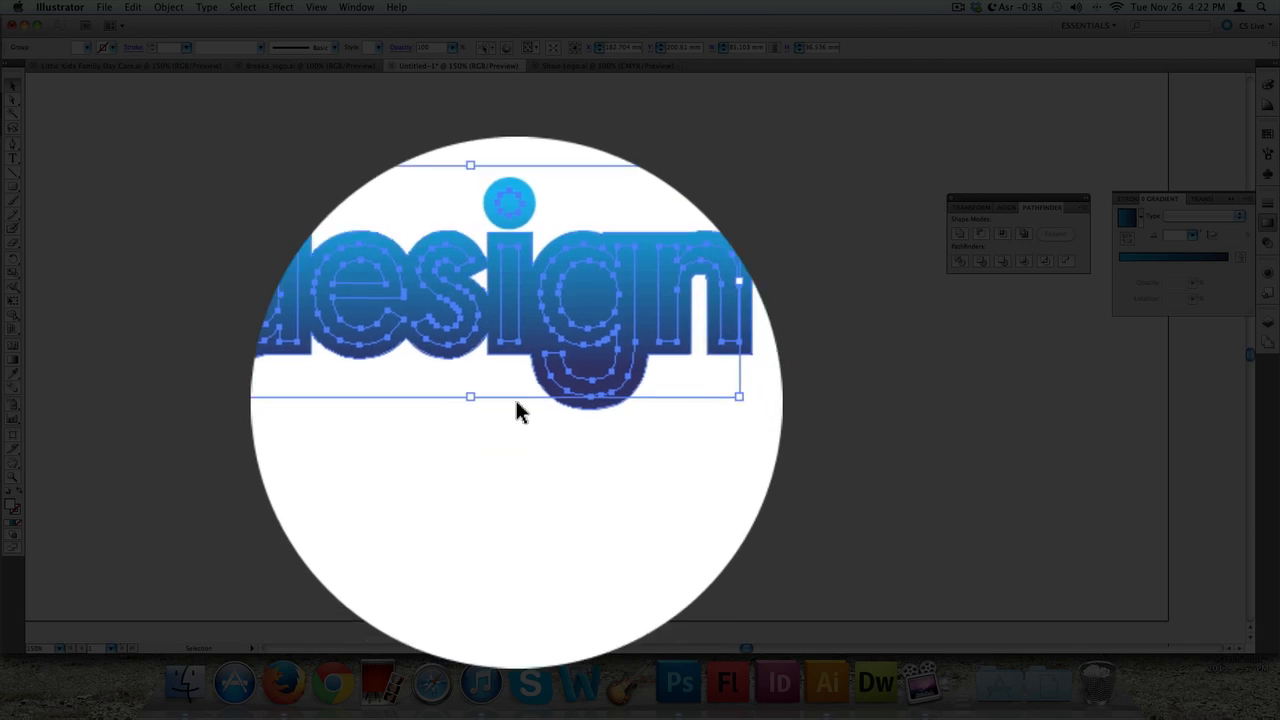
Bring the white 'design' text to the front of the gradient logo
{"action": "scroll", "coordinate": [506, 418], "scroll_direction": "up", "scroll_amount": 3}
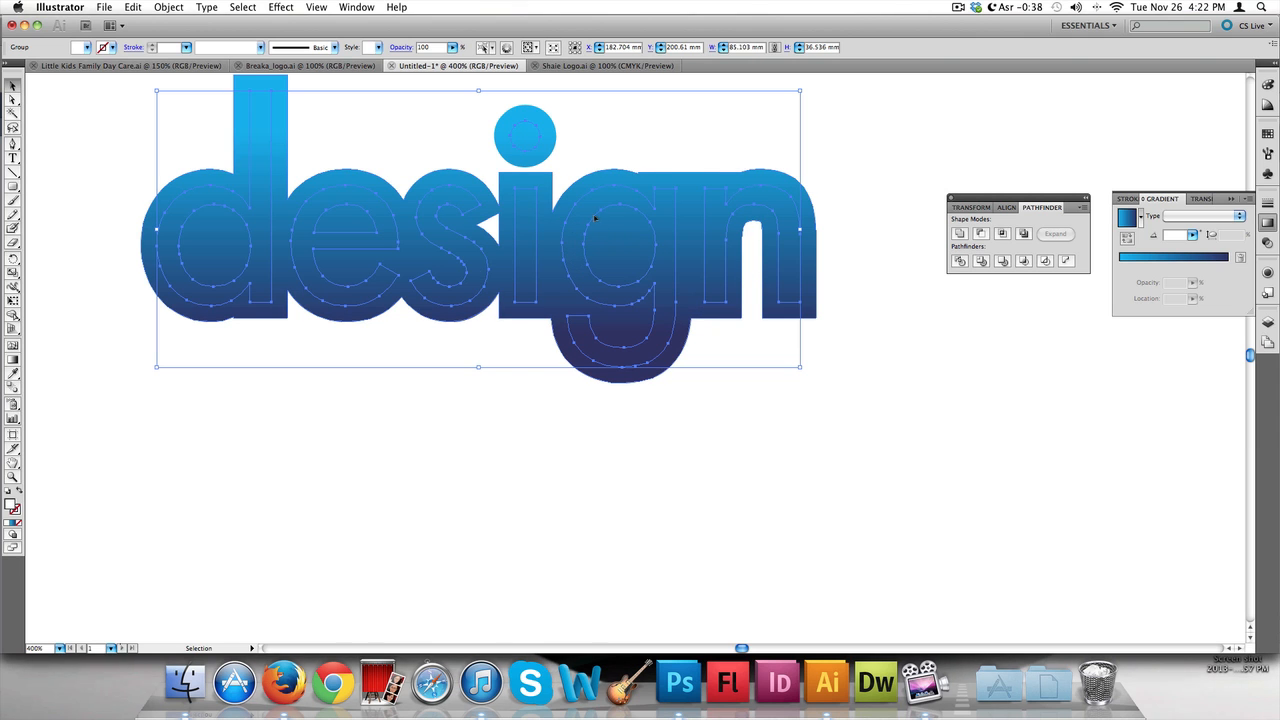
{"action": "right_click", "coordinate": [570, 247]}
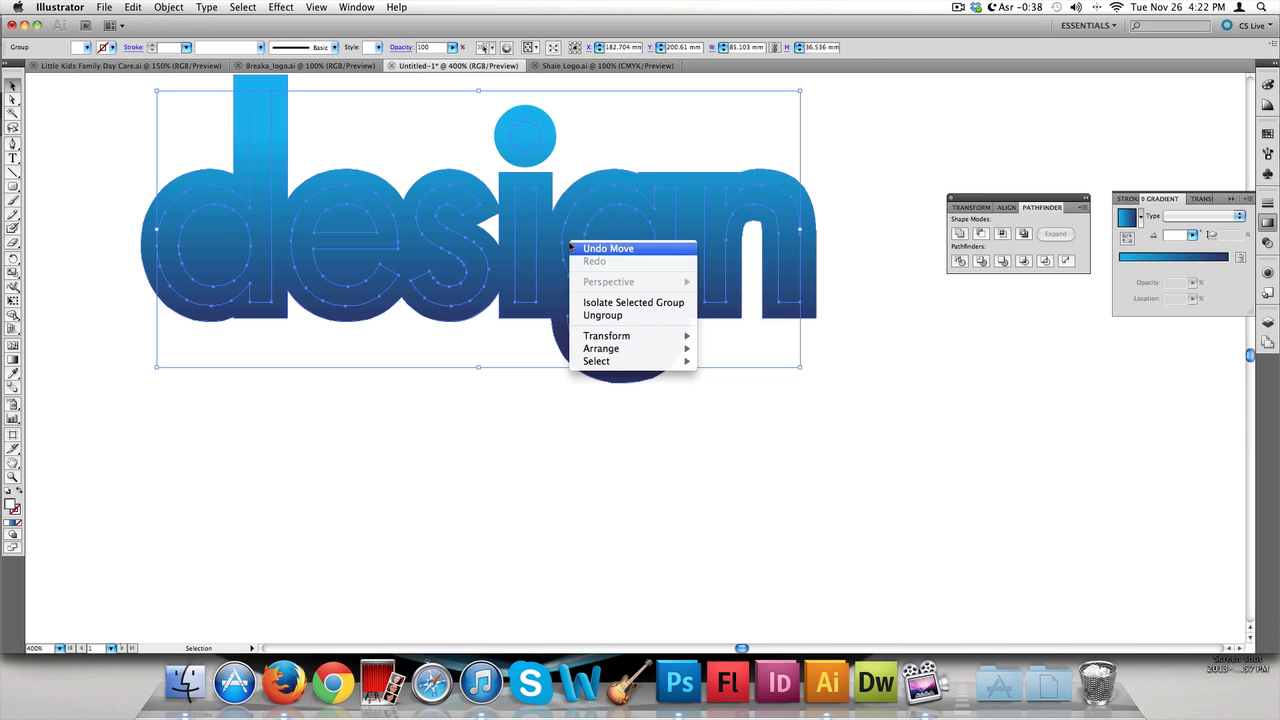
{"action": "mouse_move", "coordinate": [663, 347]}
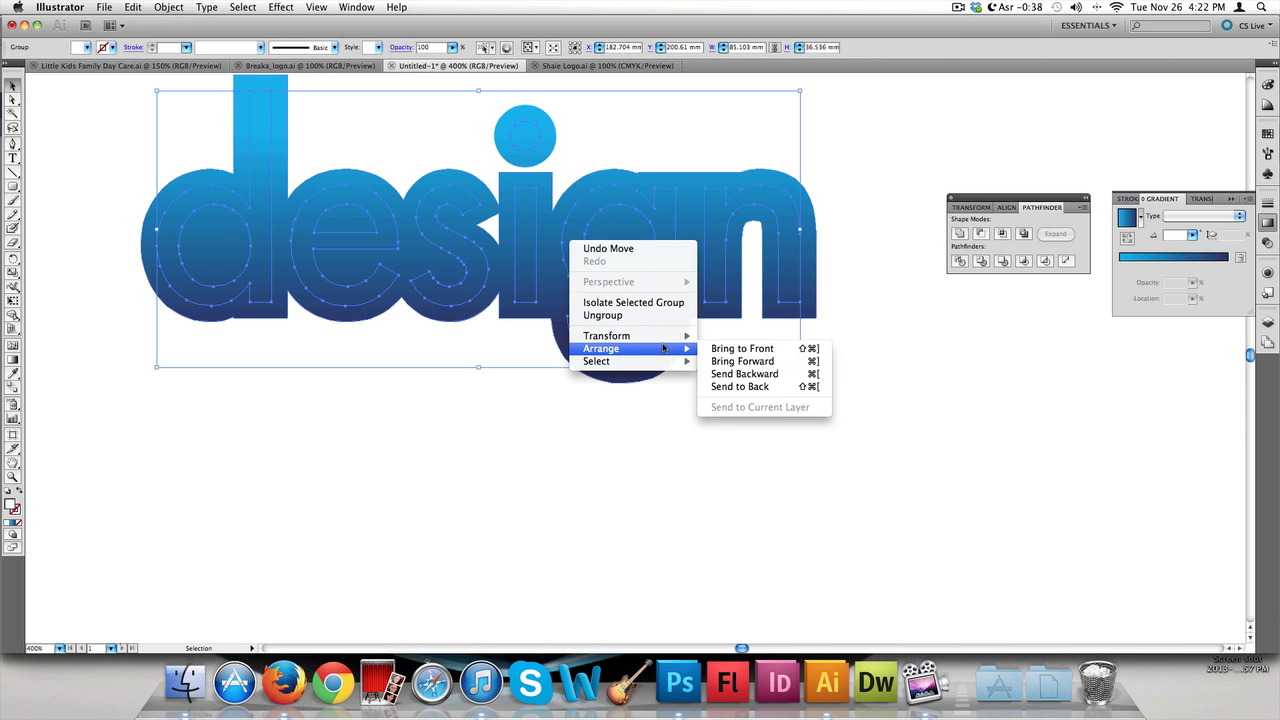
{"action": "left_click", "coordinate": [766, 352]}
{"action": "left_click", "coordinate": [666, 437]}
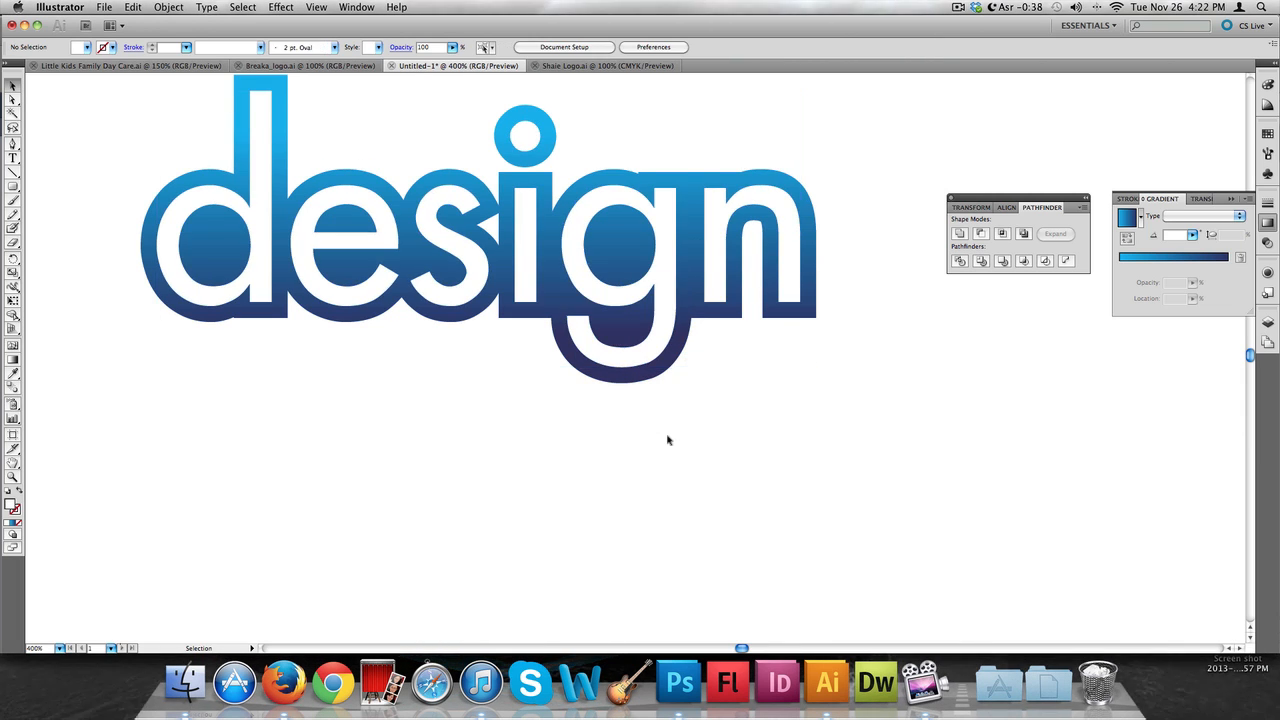
Select the blue 'Shaie' script logo in the Shaie Logo.ai document
{"action": "scroll", "coordinate": [668, 439], "scroll_direction": "down", "scroll_amount": 4}
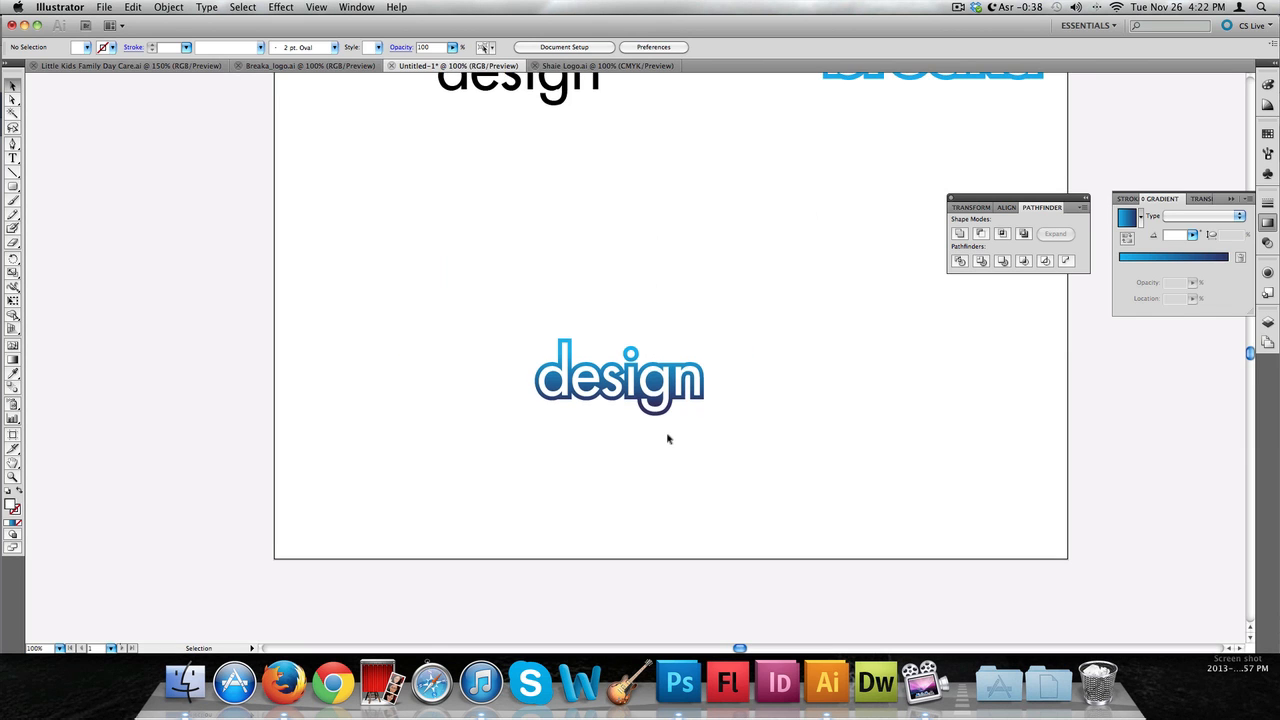
{"action": "scroll", "coordinate": [668, 439], "scroll_direction": "up", "scroll_amount": 4}
{"action": "scroll", "coordinate": [668, 439], "scroll_direction": "down", "scroll_amount": 3}
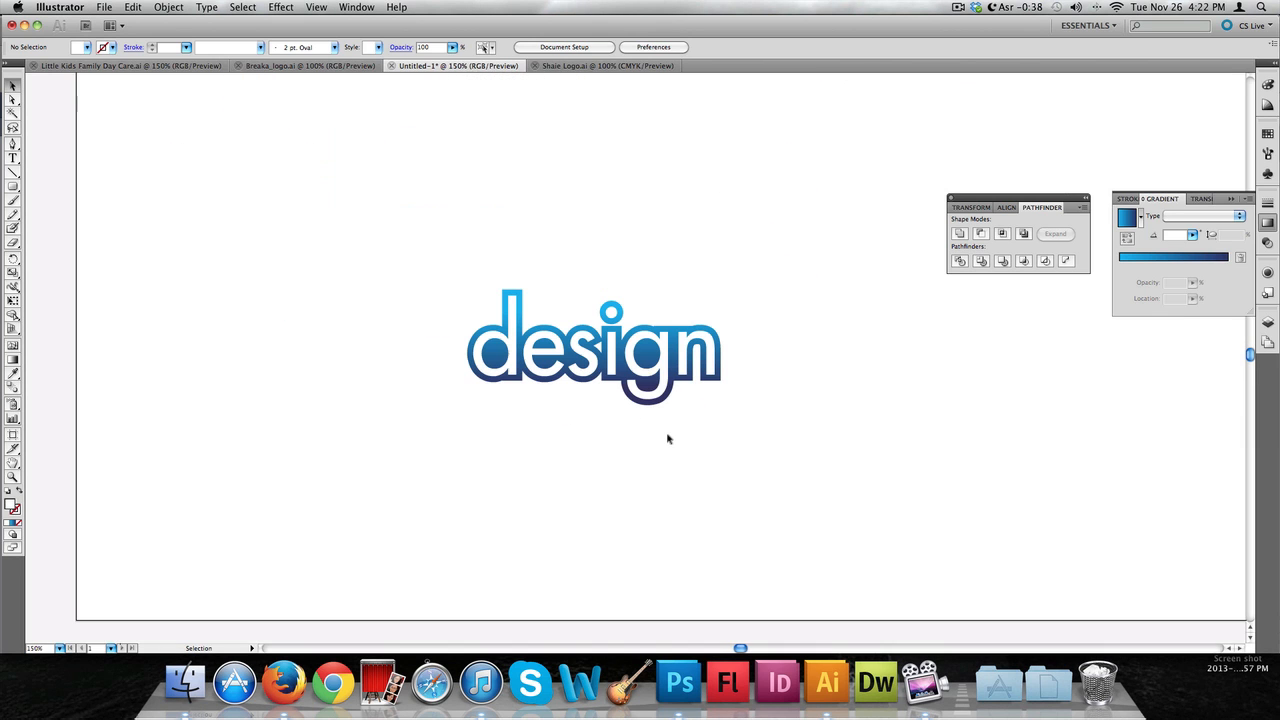
{"action": "left_click", "coordinate": [594, 65]}
{"action": "scroll", "coordinate": [737, 342], "scroll_direction": "up", "scroll_amount": 6}
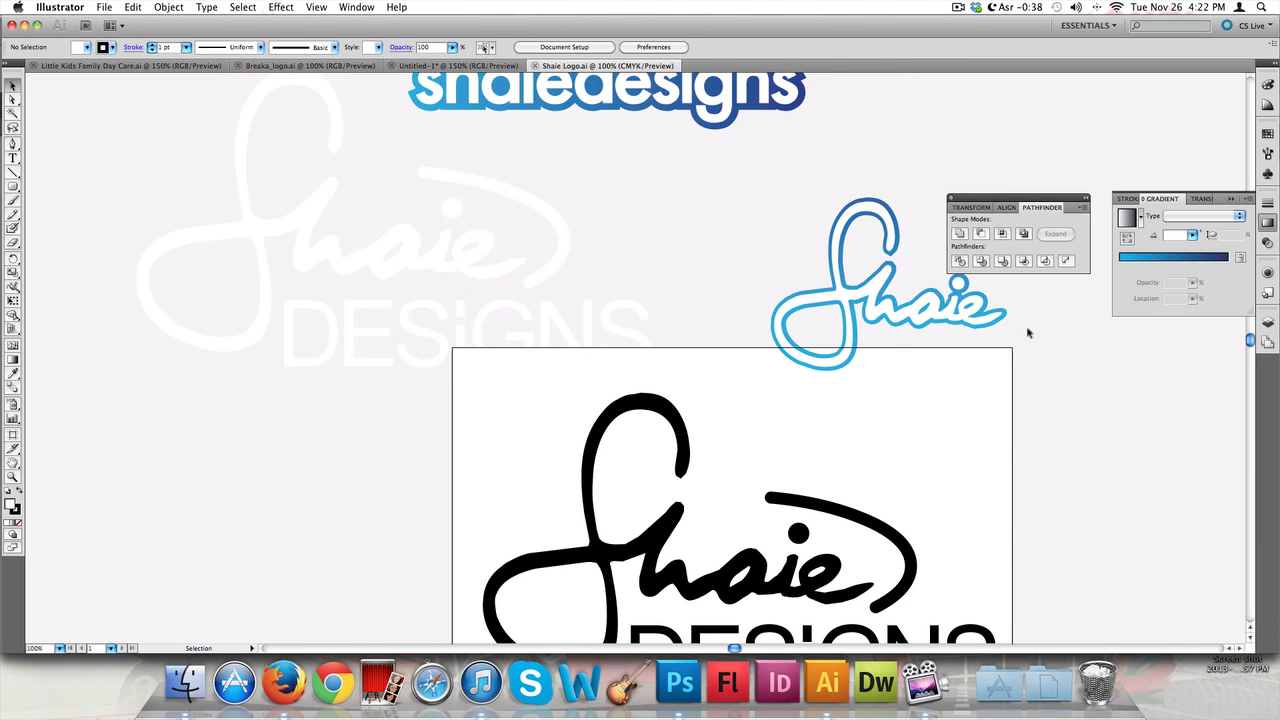
{"action": "left_click", "coordinate": [788, 291]}
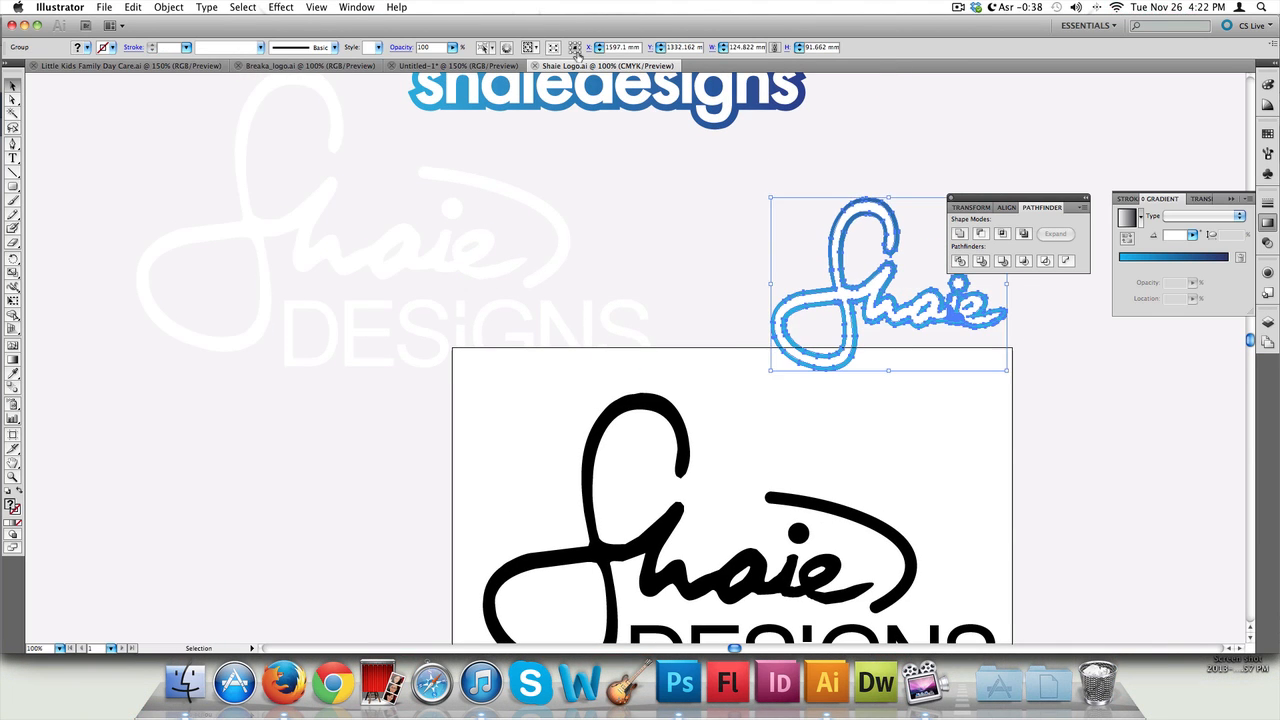
Paste the 'Shaie' script into the Untitled-1 document and move it above the design logo
{"action": "left_click", "coordinate": [448, 66]}
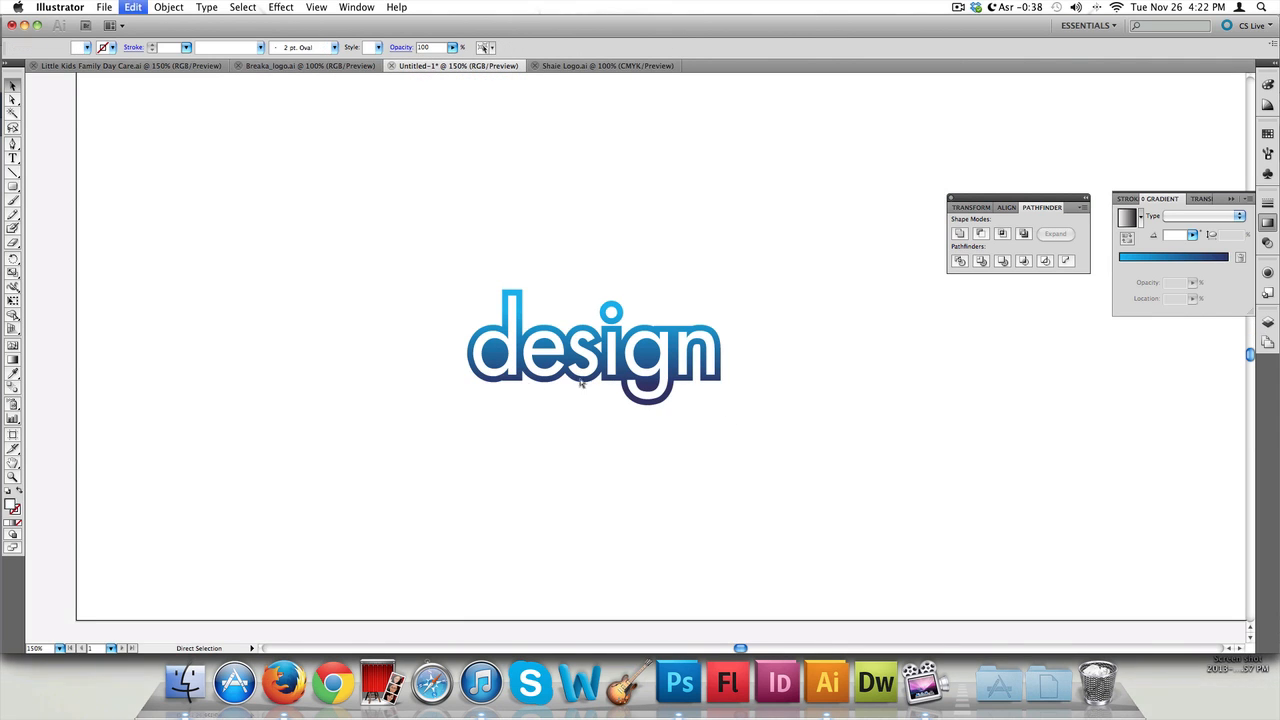
{"action": "key", "text": "super+v"}
{"action": "left_click_drag", "start_coordinate": [724, 398], "coordinate": [582, 293]}
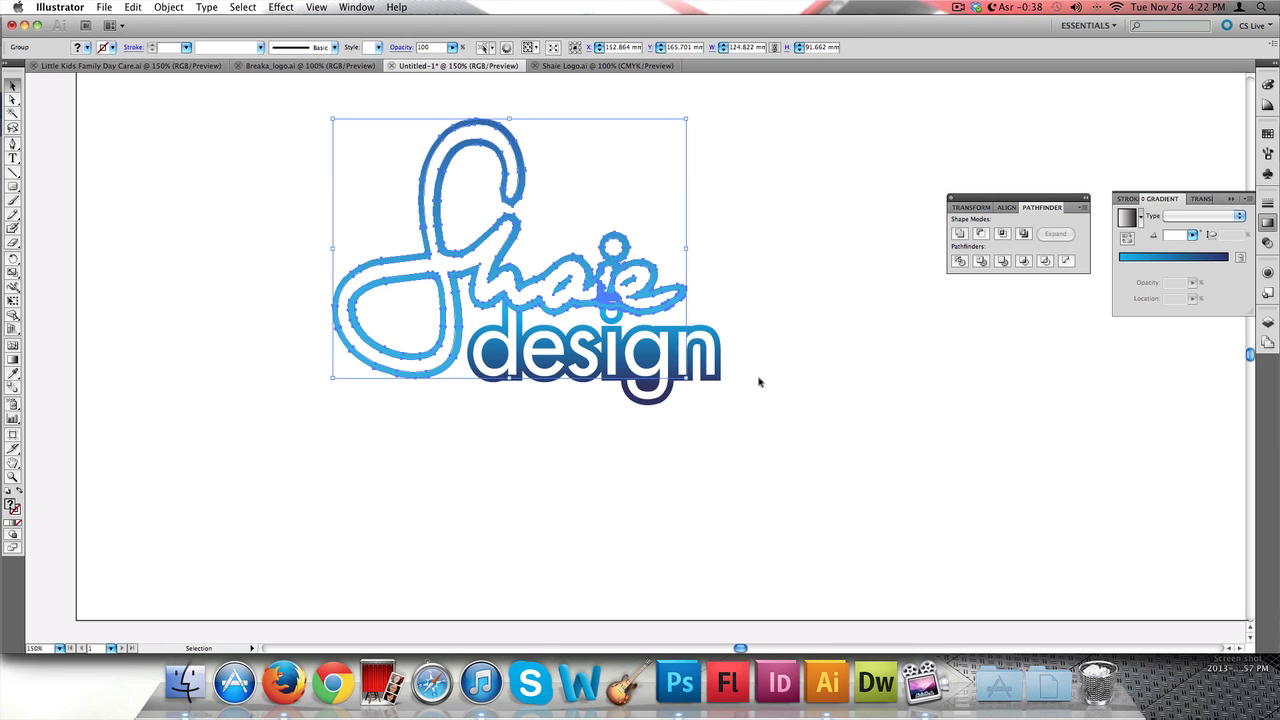
Scale the 'Shaie' script down and reposition it over the left end of the design text
{"action": "left_click_drag", "start_coordinate": [332, 118], "coordinate": [427, 187]}
{"action": "left_click_drag", "start_coordinate": [601, 313], "coordinate": [547, 293]}
Send the 'Shaie' script to the back behind the design logo
{"action": "right_click", "coordinate": [548, 293]}
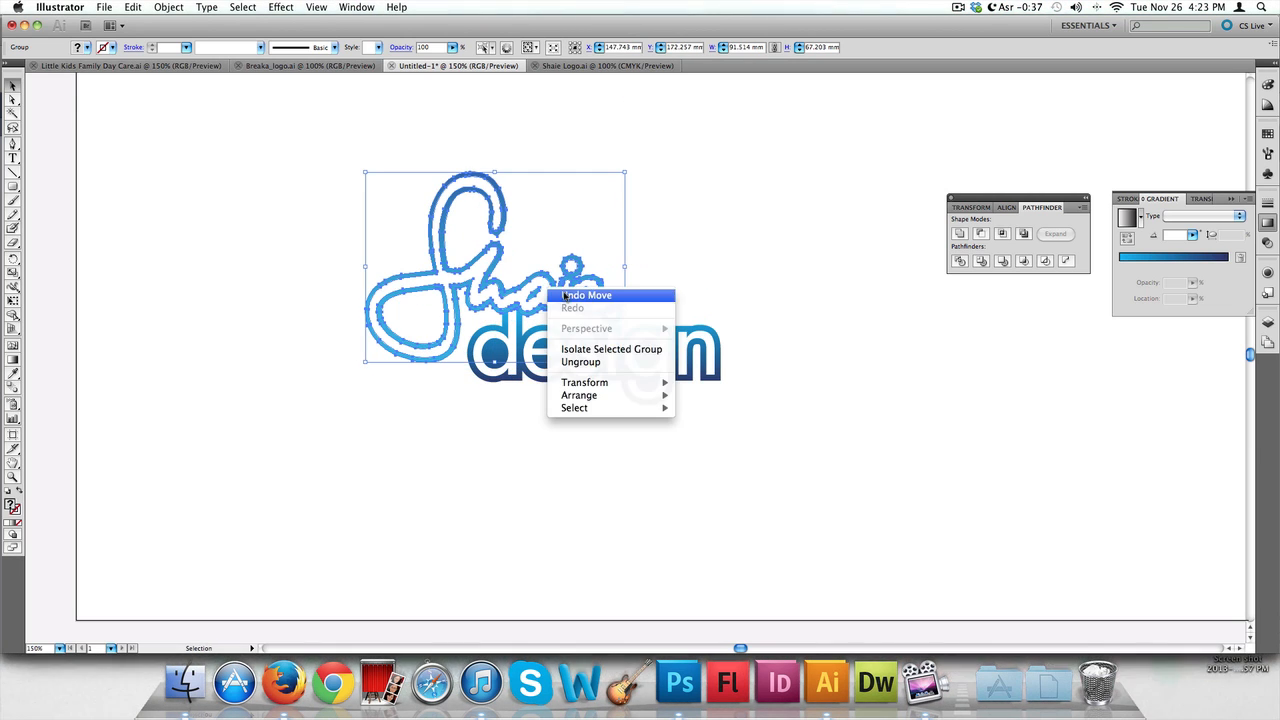
{"action": "mouse_move", "coordinate": [643, 404]}
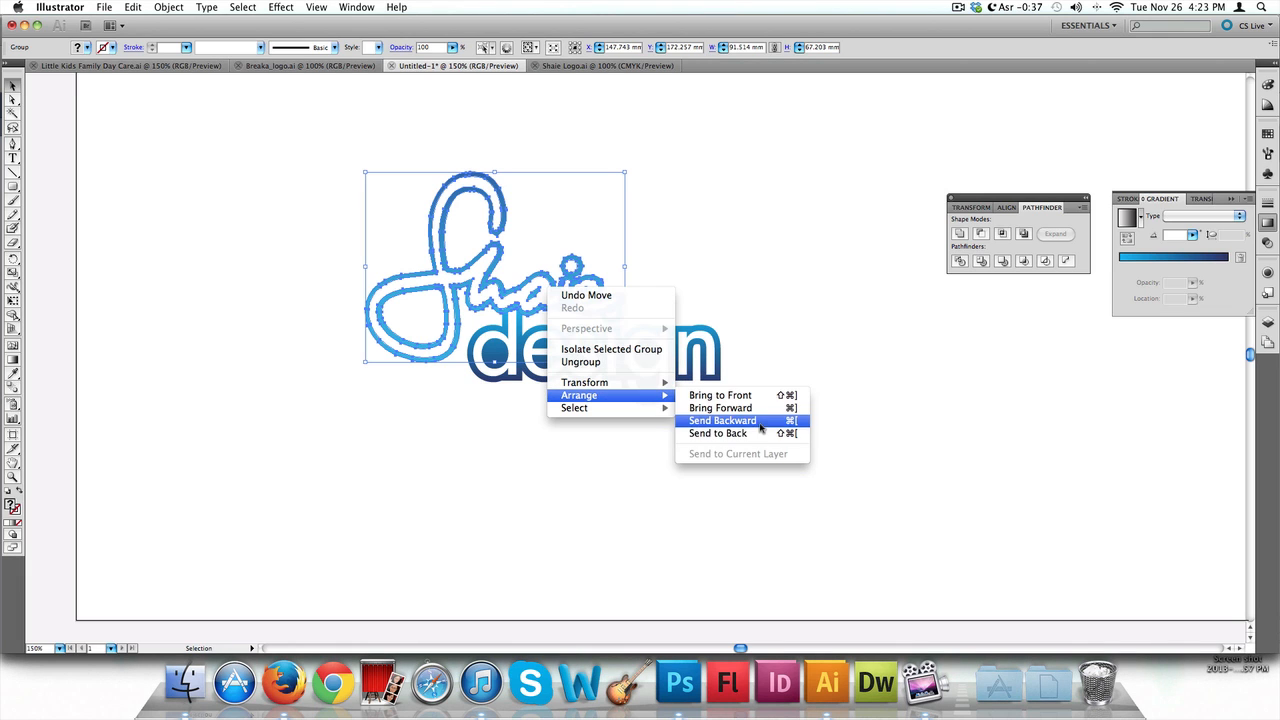
{"action": "left_click", "coordinate": [760, 433]}
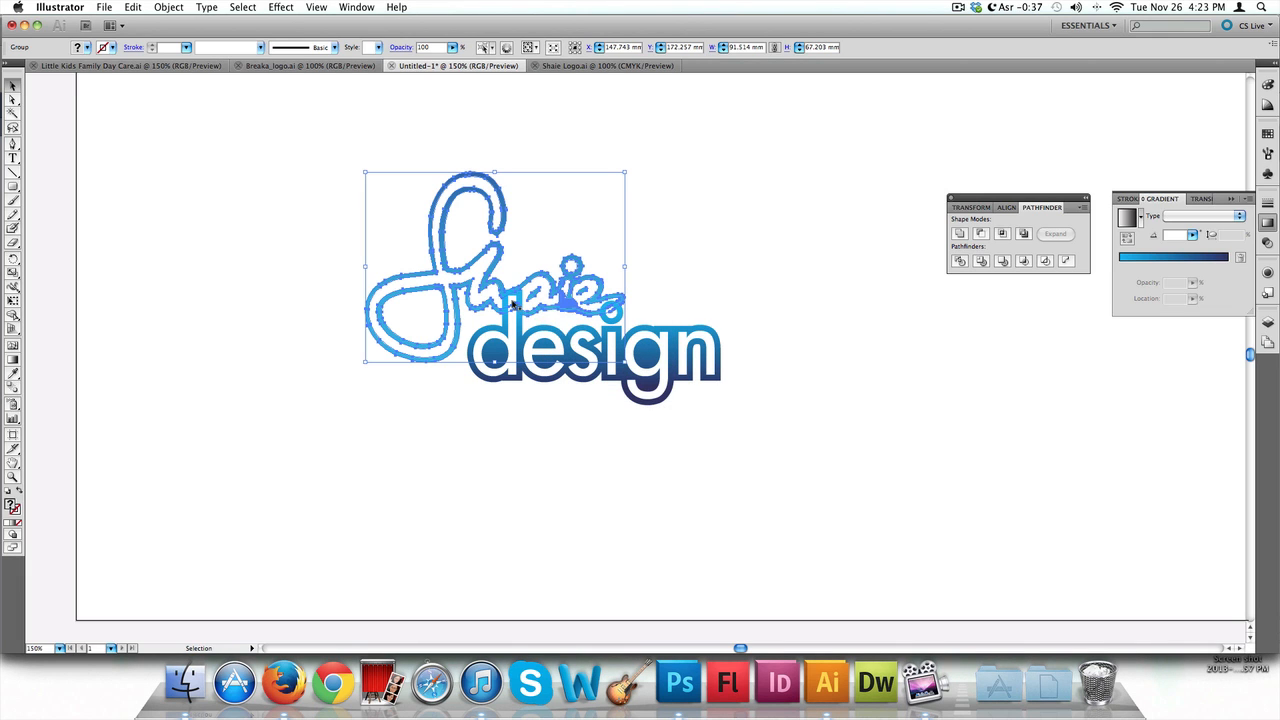
Shift the 'Shaie' script slightly and bring it to the front
{"action": "left_click", "coordinate": [722, 263]}
{"action": "left_click_drag", "start_coordinate": [596, 285], "coordinate": [569, 296]}
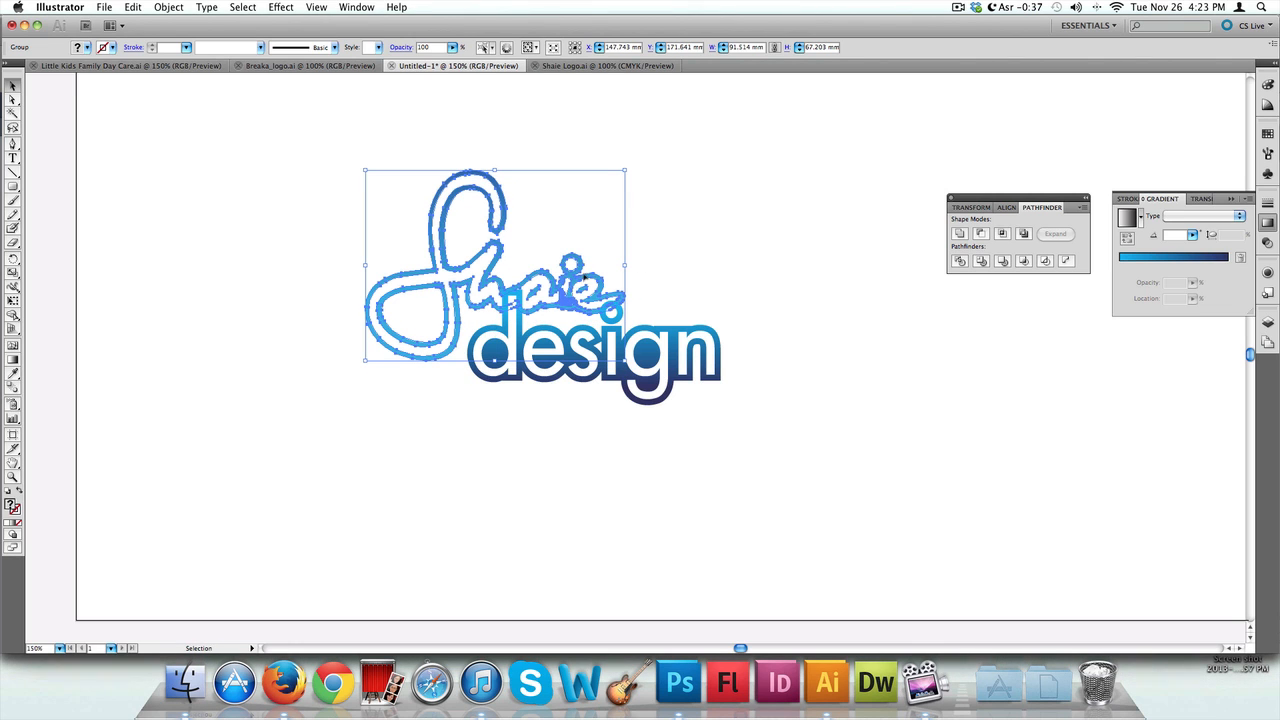
{"action": "right_click", "coordinate": [577, 286]}
{"action": "mouse_move", "coordinate": [684, 391]}
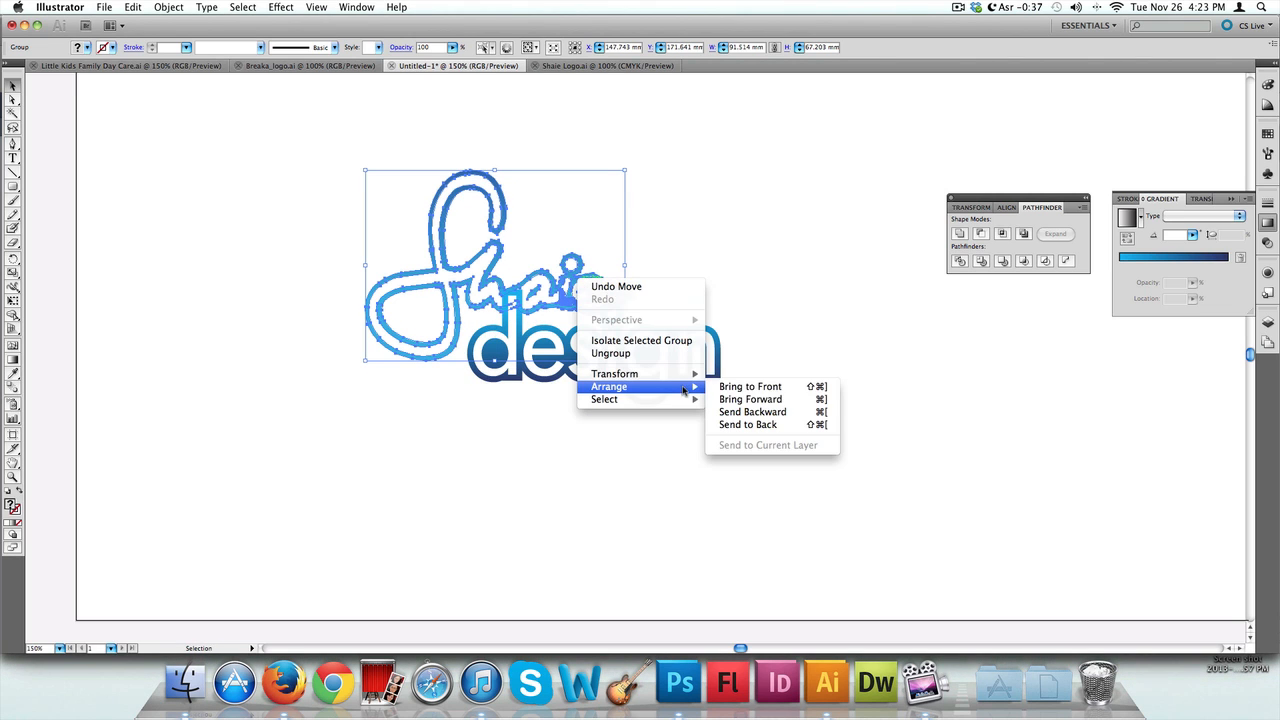
{"action": "left_click", "coordinate": [750, 386]}
Delete the dot above the 'i' in the design logo
{"action": "left_click", "coordinate": [691, 240]}
{"action": "left_click_drag", "start_coordinate": [542, 283], "coordinate": [541, 290]}
{"action": "double_click", "coordinate": [617, 318]}
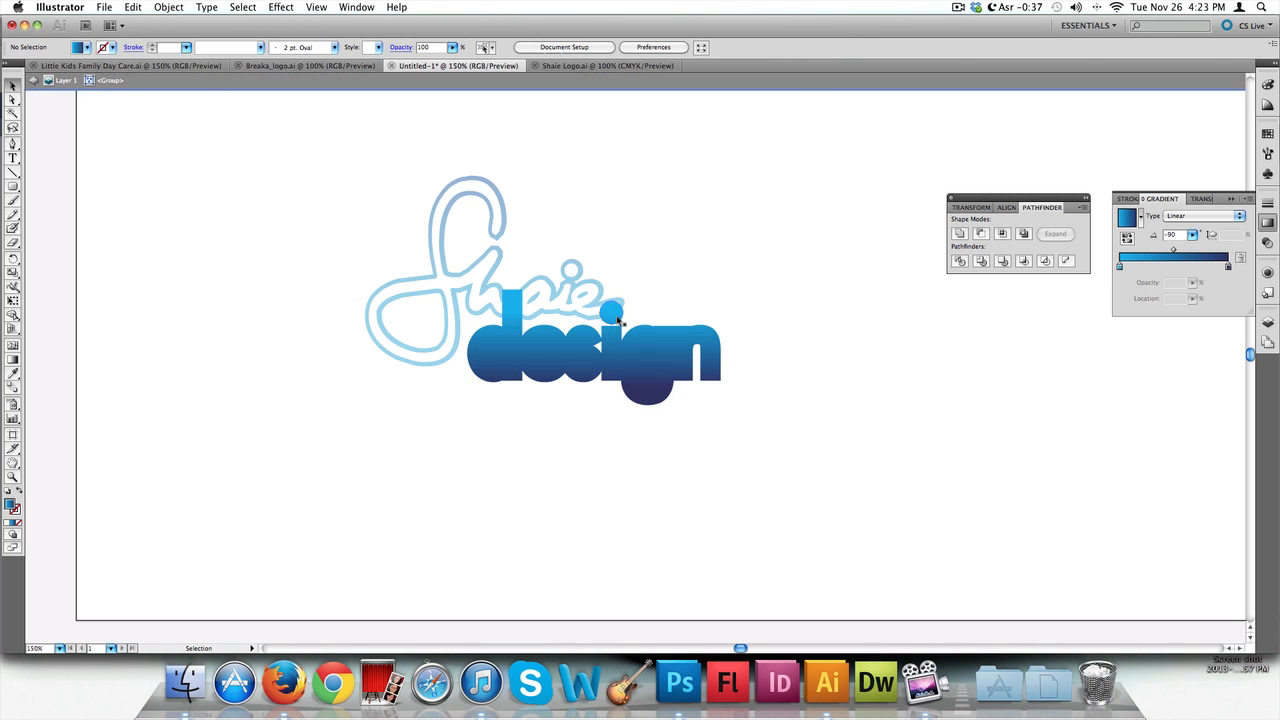
{"action": "left_click", "coordinate": [617, 316]}
{"action": "key", "text": "Delete"}
{"action": "double_click", "coordinate": [631, 313]}
{"action": "left_click", "coordinate": [615, 316]}
{"action": "left_click", "coordinate": [680, 268]}
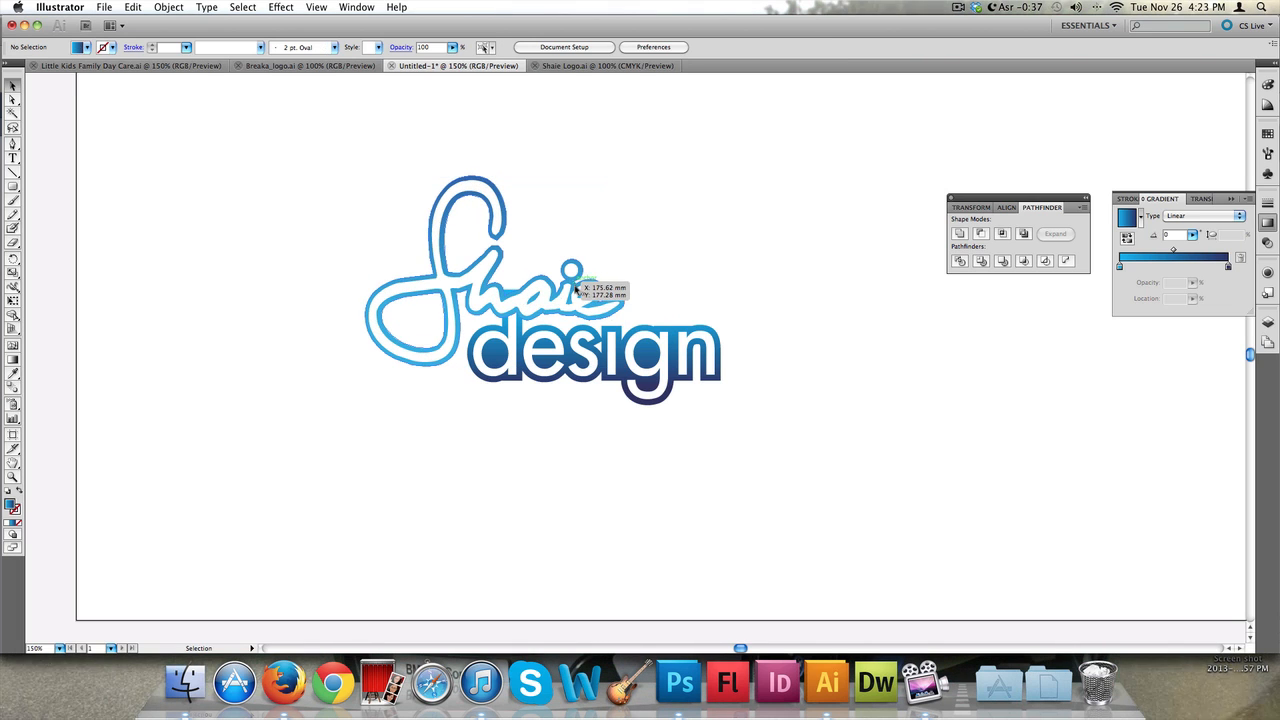
Enlarge the 'Shaie' script slightly and reposition it above the design text
{"action": "left_click_drag", "start_coordinate": [576, 288], "coordinate": [591, 290]}
{"action": "left_click", "coordinate": [752, 250]}
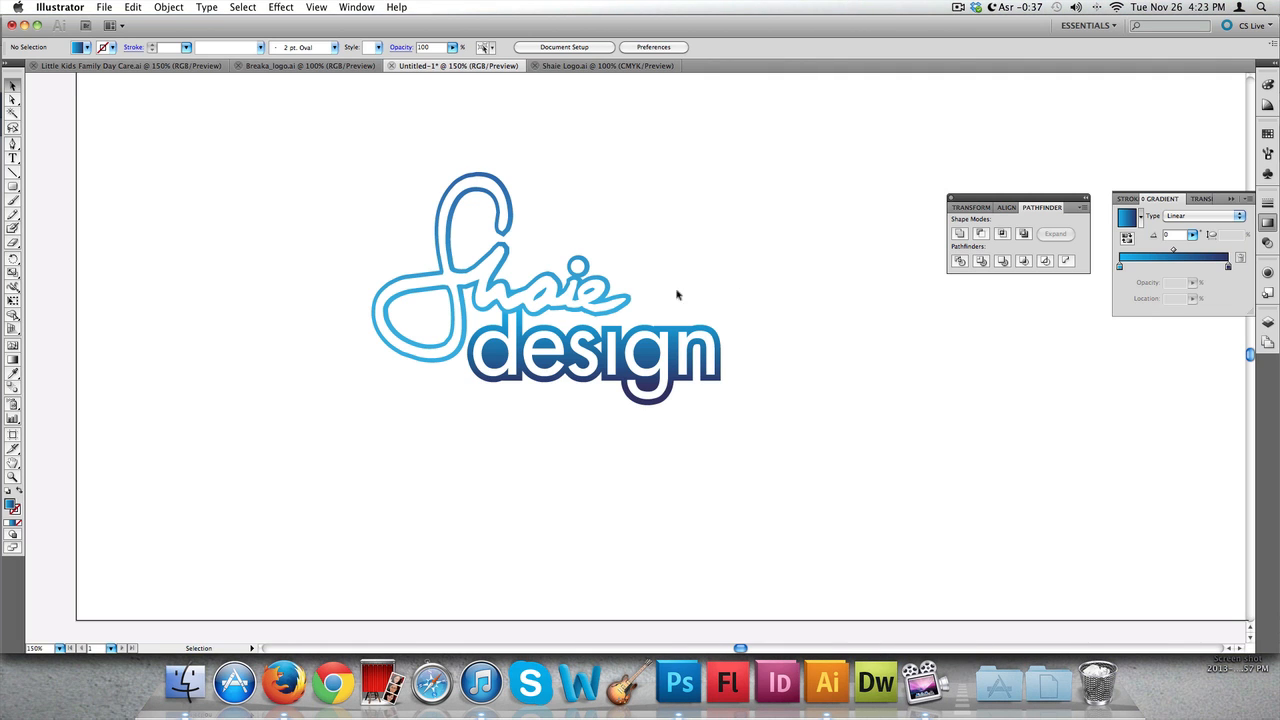
{"action": "left_click", "coordinate": [618, 294]}
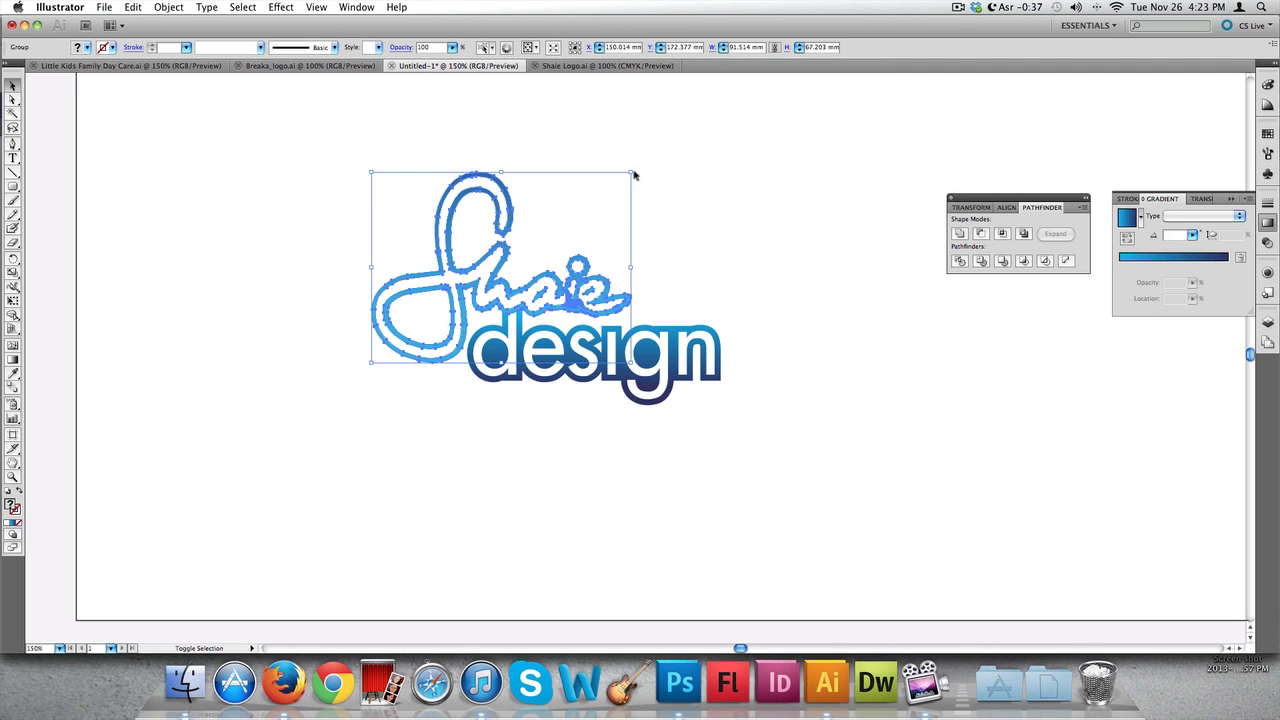
{"action": "left_click_drag", "start_coordinate": [632, 172], "coordinate": [666, 147]}
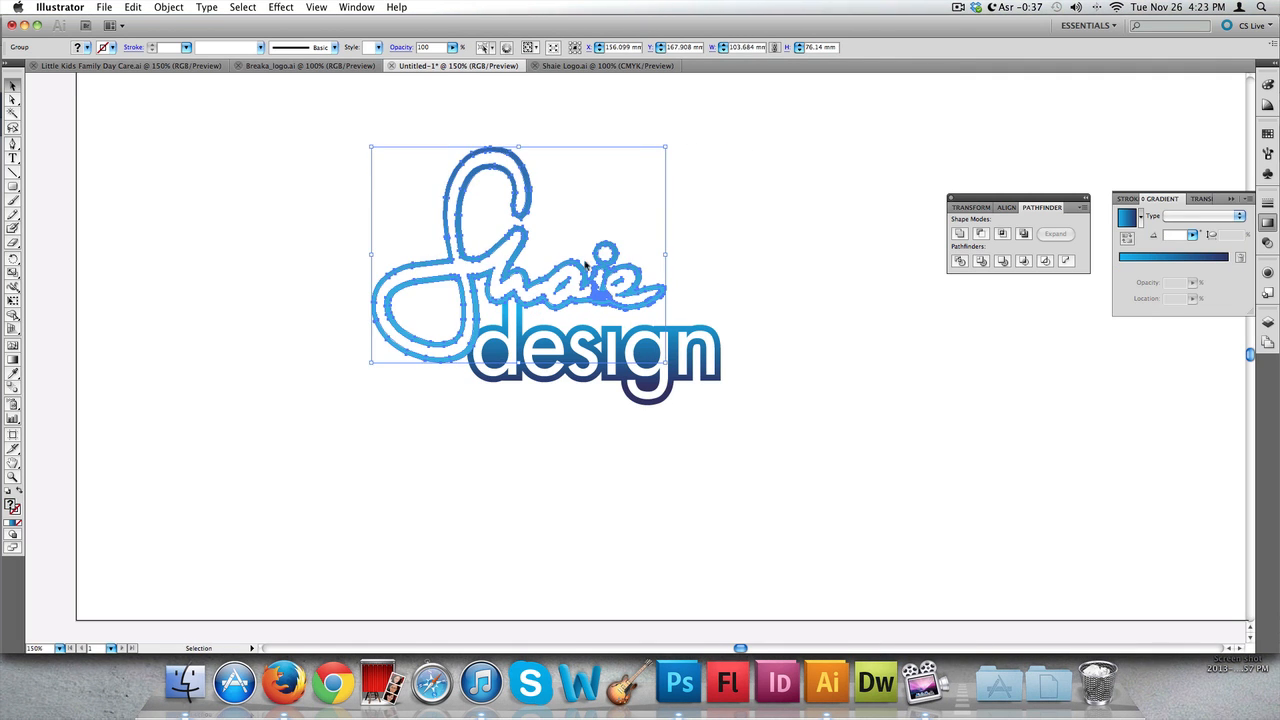
{"action": "left_click_drag", "start_coordinate": [577, 271], "coordinate": [568, 280]}
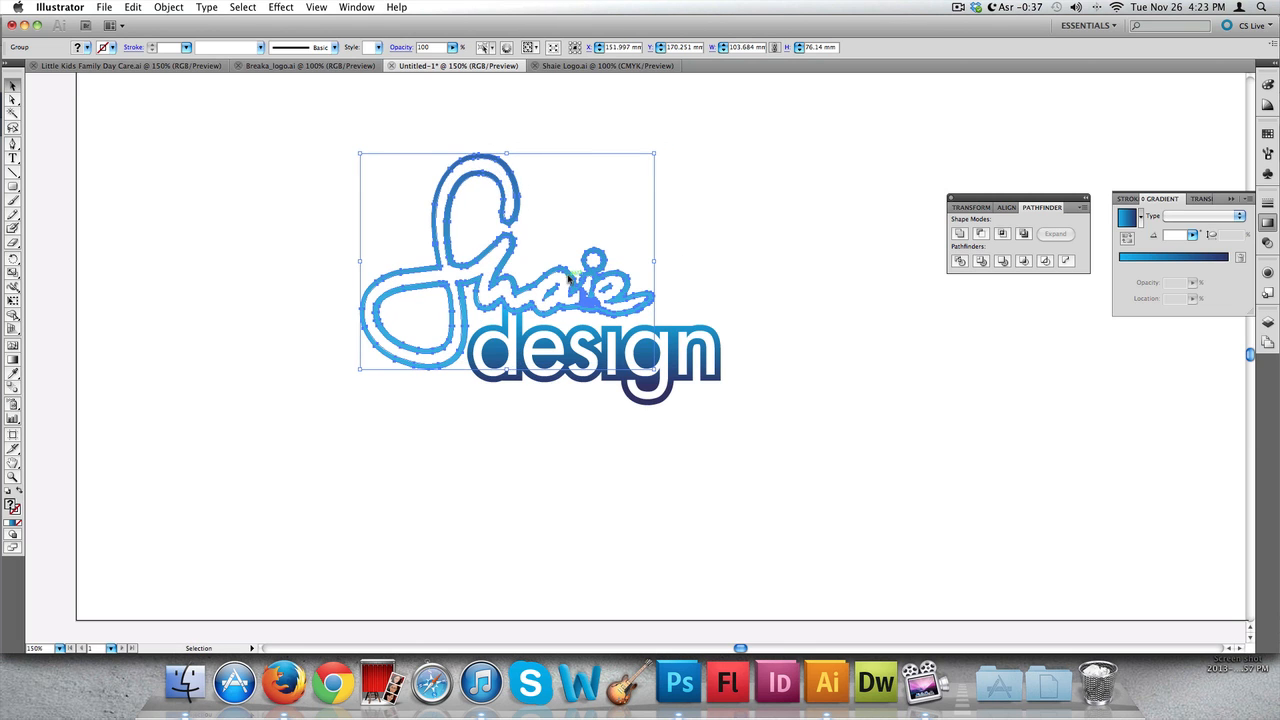
Select the entire logo, both the 'Shaie' script and the 'design' text, and switch to Photoshop
{"action": "left_click", "coordinate": [788, 236]}
{"action": "left_click_drag", "start_coordinate": [806, 194], "coordinate": [360, 398]}
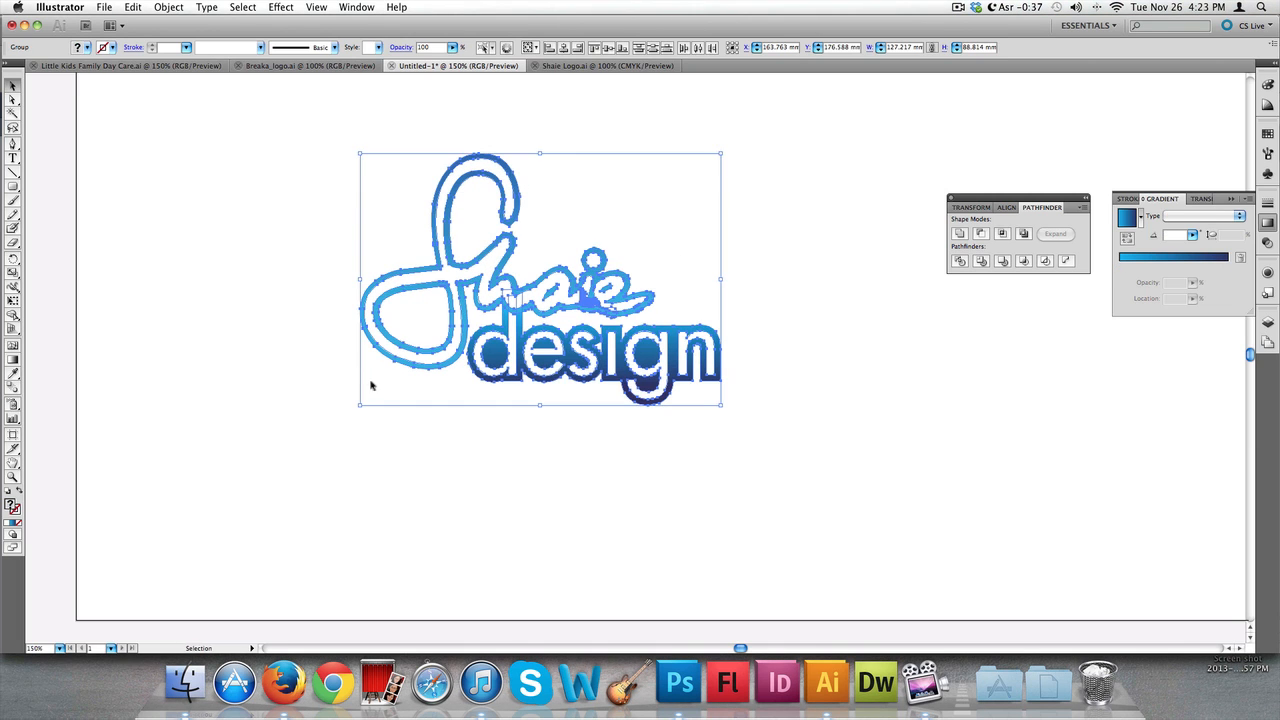
{"action": "key", "text": "super+Tab"}
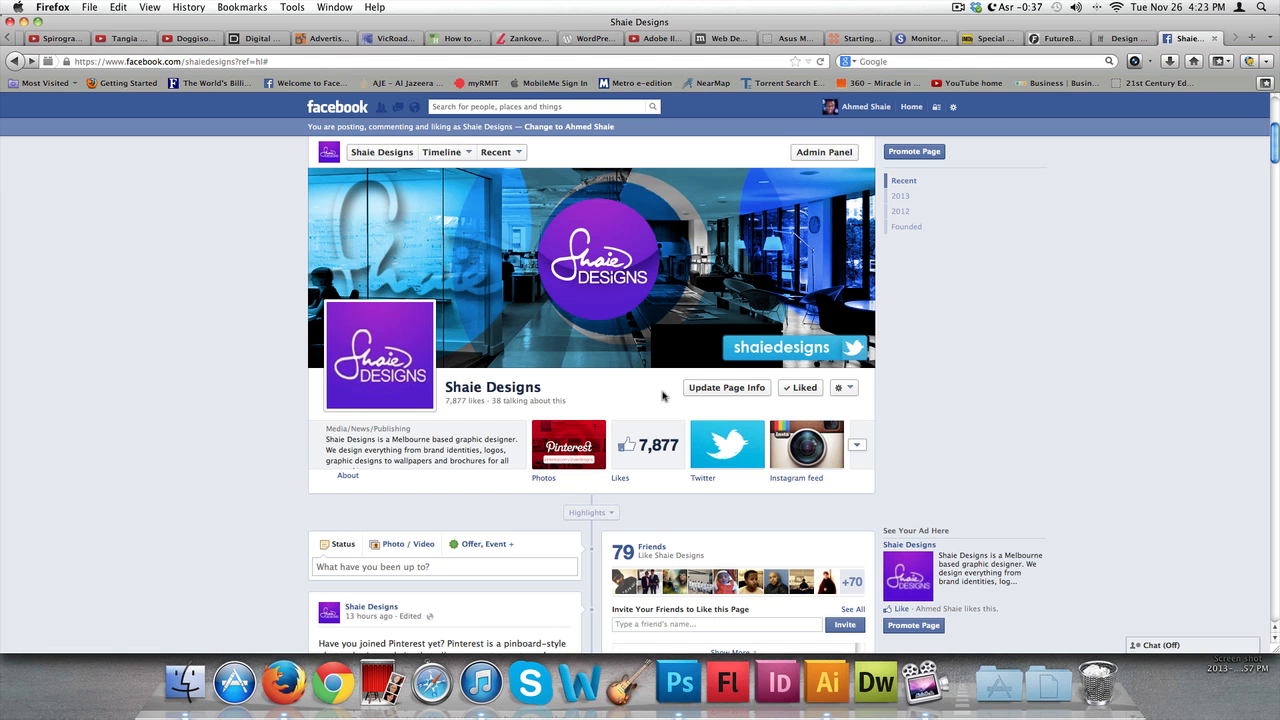
{"action": "key", "text": "super+Tab"}
{"action": "key", "text": "super+Tab"}
{"action": "key", "text": "super+Tab"}
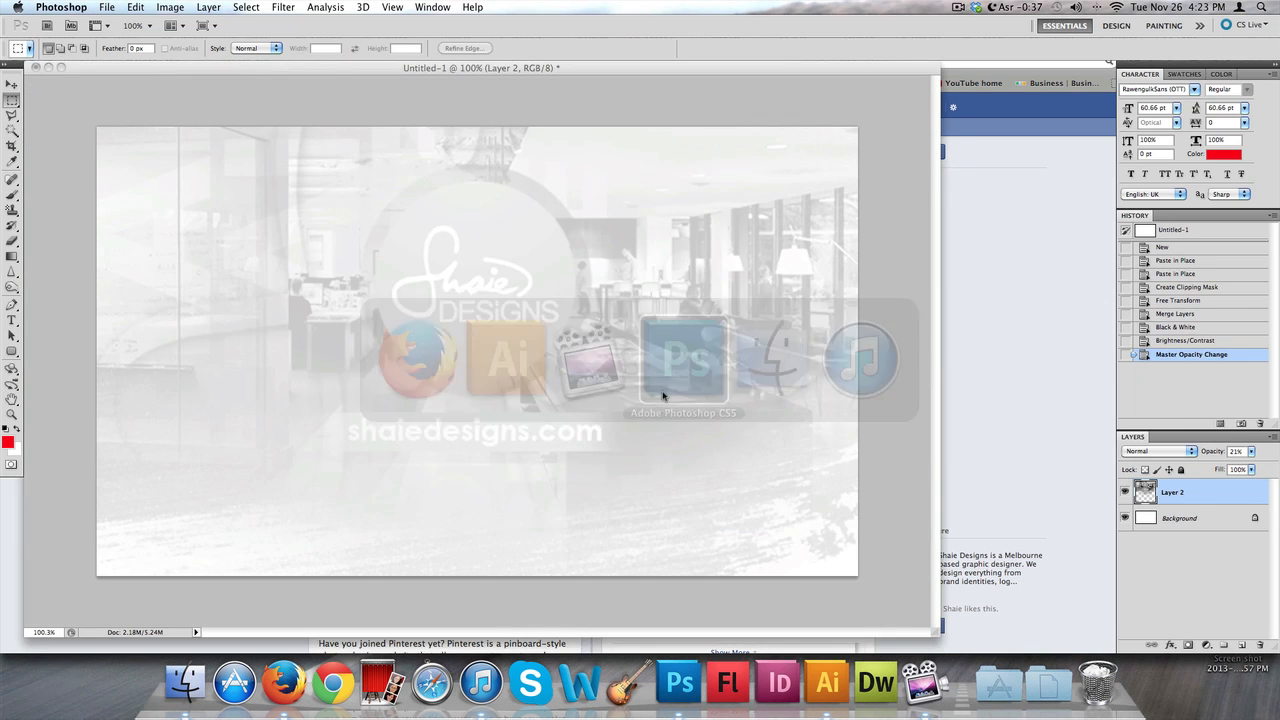
Paste the logo into the Photoshop document as a Smart Object
{"action": "key", "text": "super+v"}
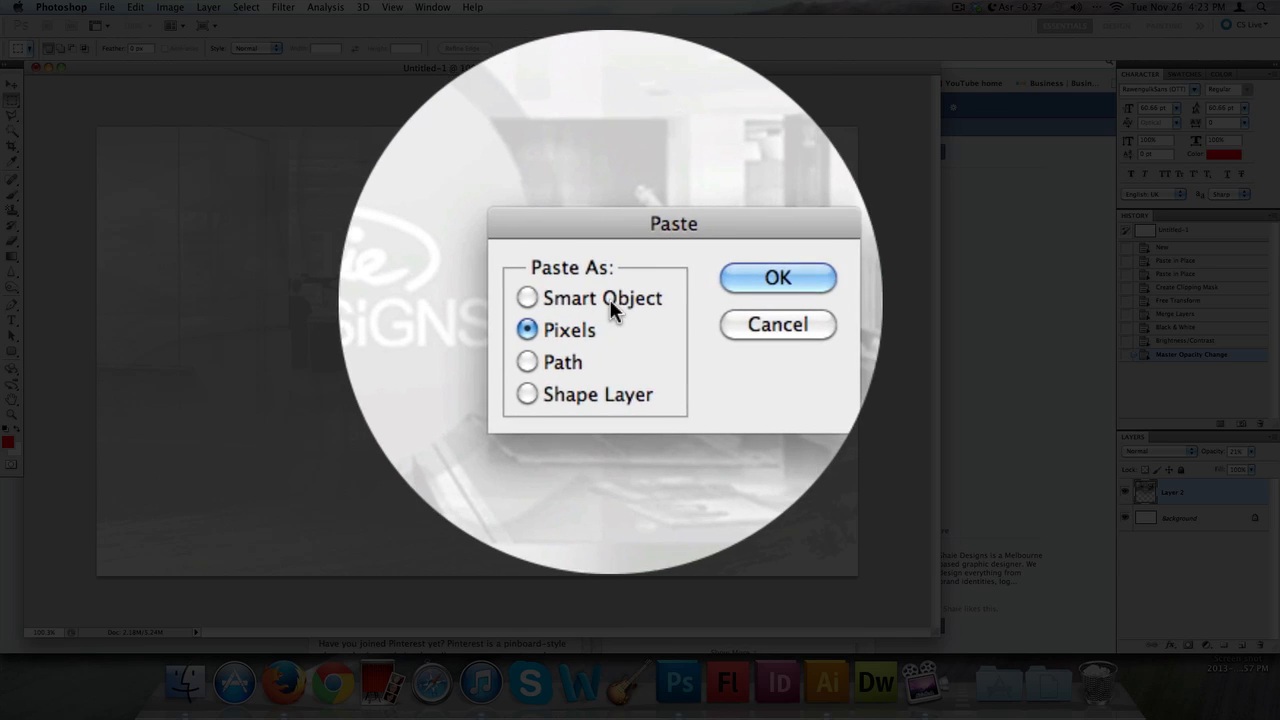
{"action": "left_click", "coordinate": [612, 299]}
{"action": "key", "text": "Return"}
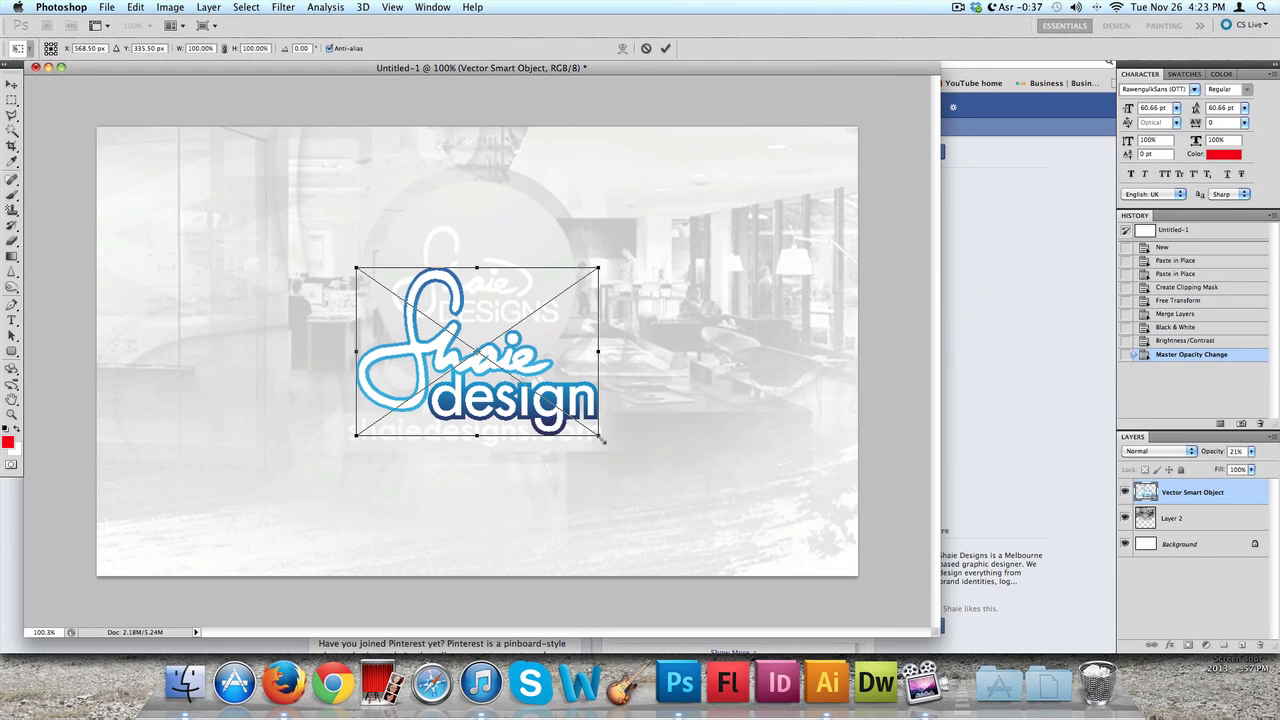
Enlarge the pasted logo and position it centred over the faded office background, then commit the transform
{"action": "left_click_drag", "start_coordinate": [600, 437], "coordinate": [785, 573]}
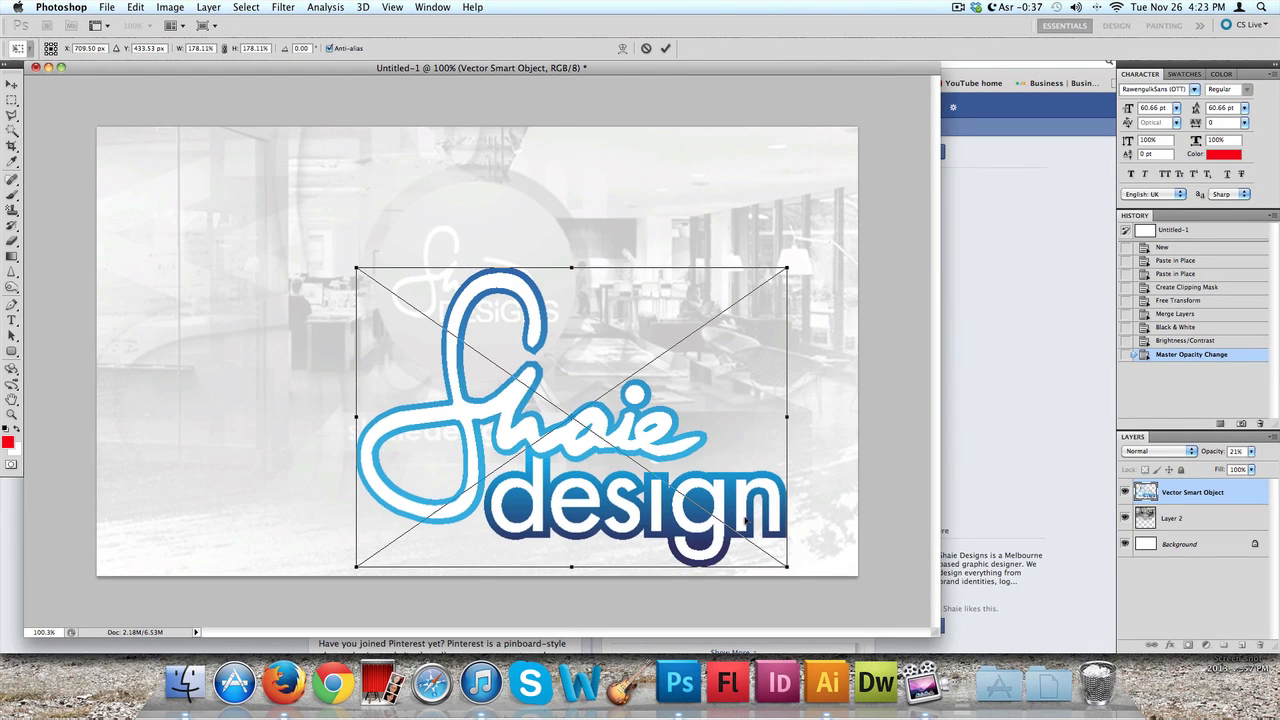
{"action": "left_click_drag", "start_coordinate": [746, 519], "coordinate": [661, 439]}
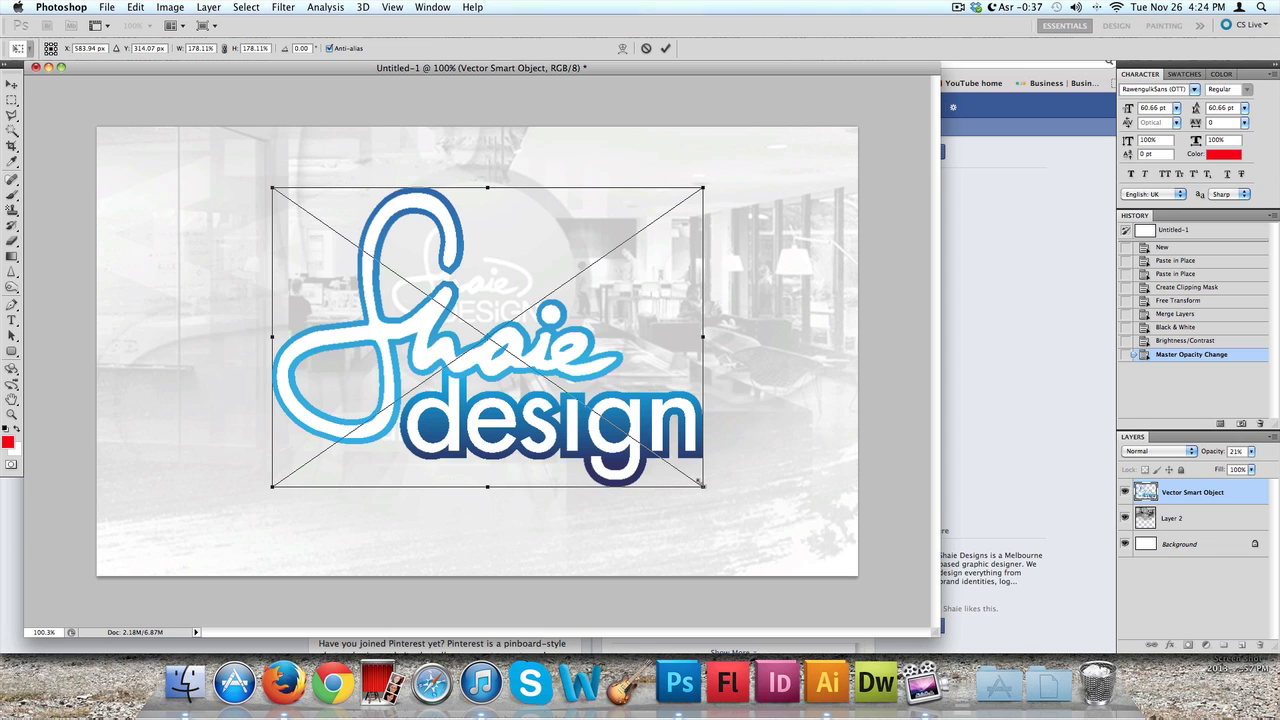
{"action": "left_click_drag", "start_coordinate": [701, 484], "coordinate": [792, 570]}
{"action": "left_click_drag", "start_coordinate": [745, 523], "coordinate": [596, 418]}
{"action": "key", "text": "Return"}
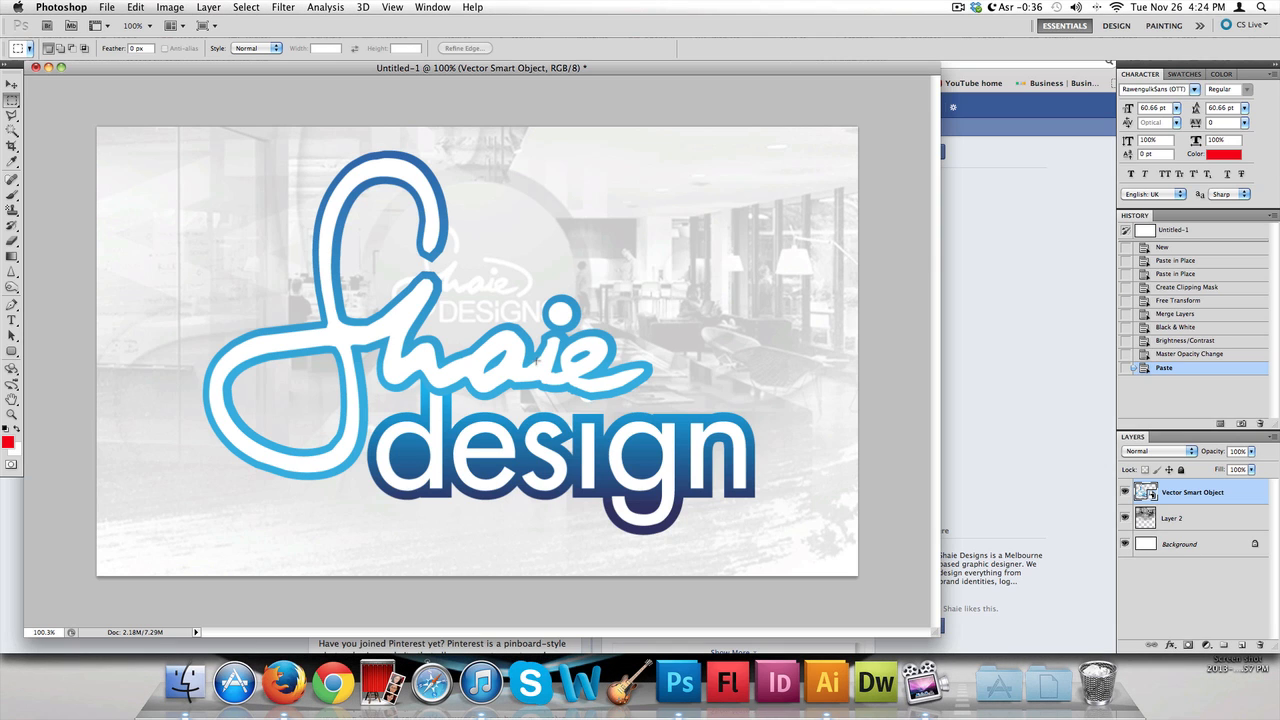
Nudge the logo slightly into place with the Move tool
{"action": "key", "text": "v"}
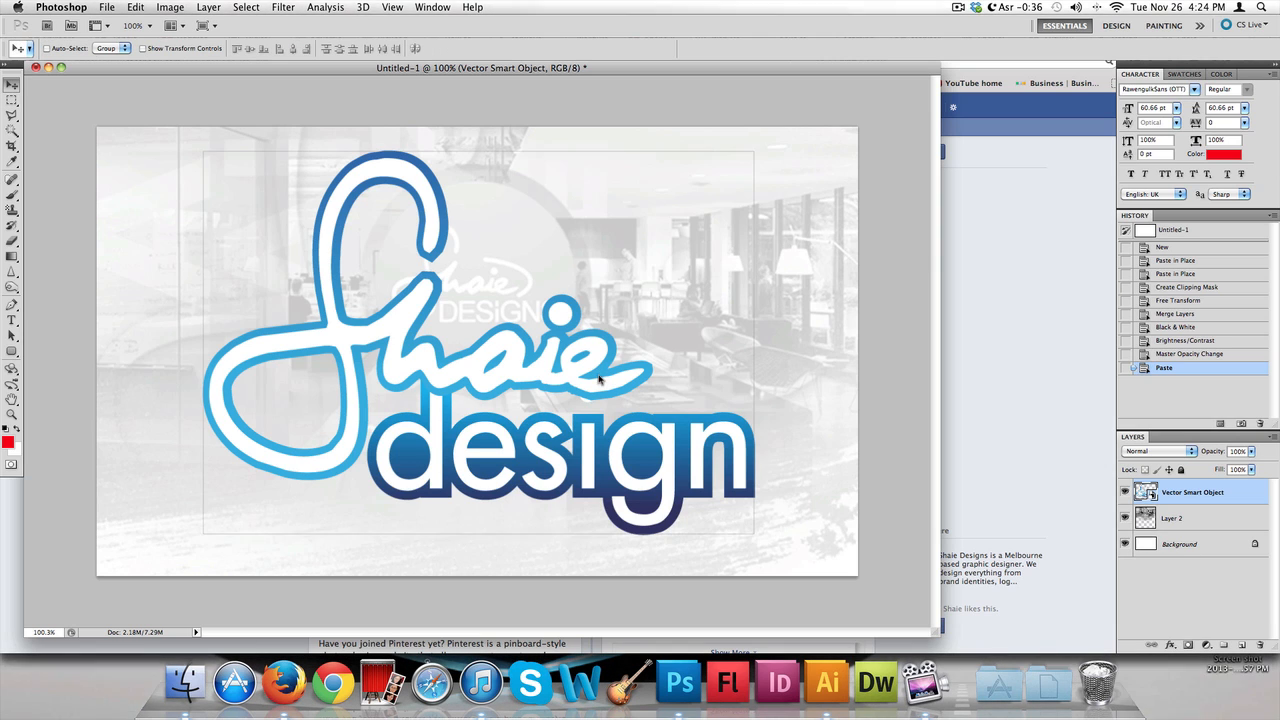
{"action": "left_click_drag", "start_coordinate": [600, 373], "coordinate": [595, 378]}
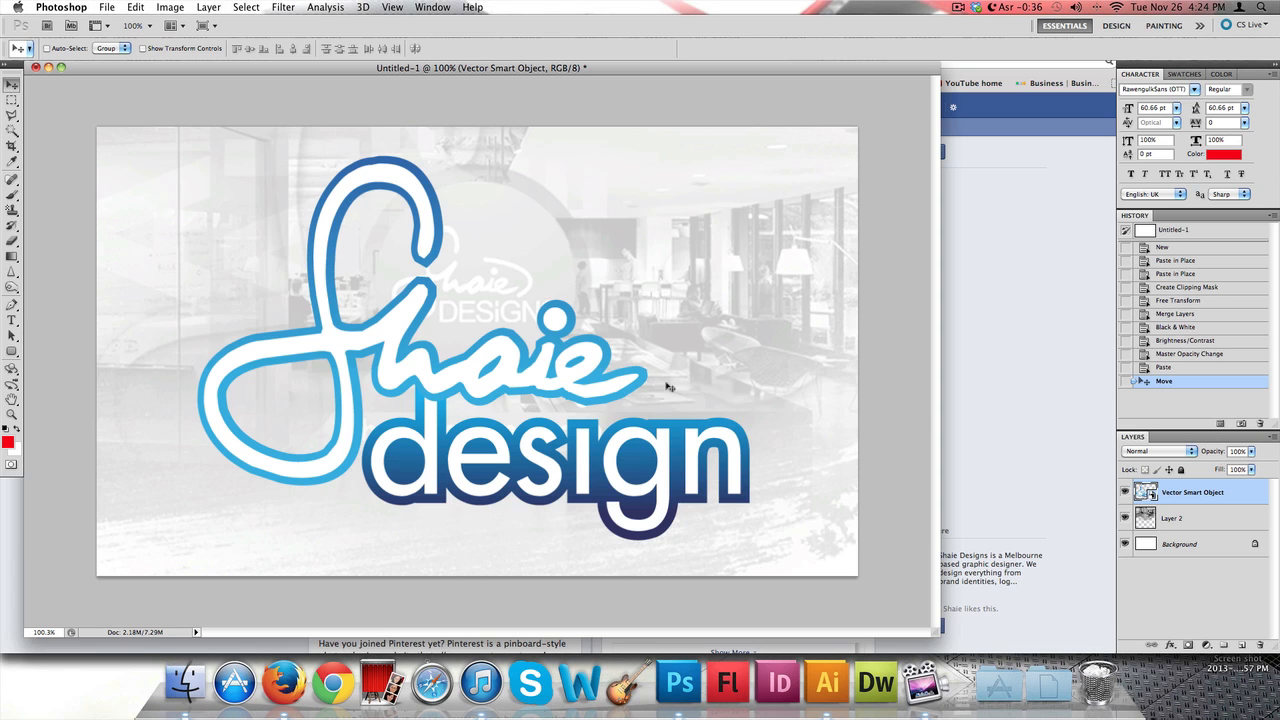
Switch to the Shaie Designs Facebook page in Firefox to compare, then return to Photoshop
{"action": "left_click", "coordinate": [997, 325]}
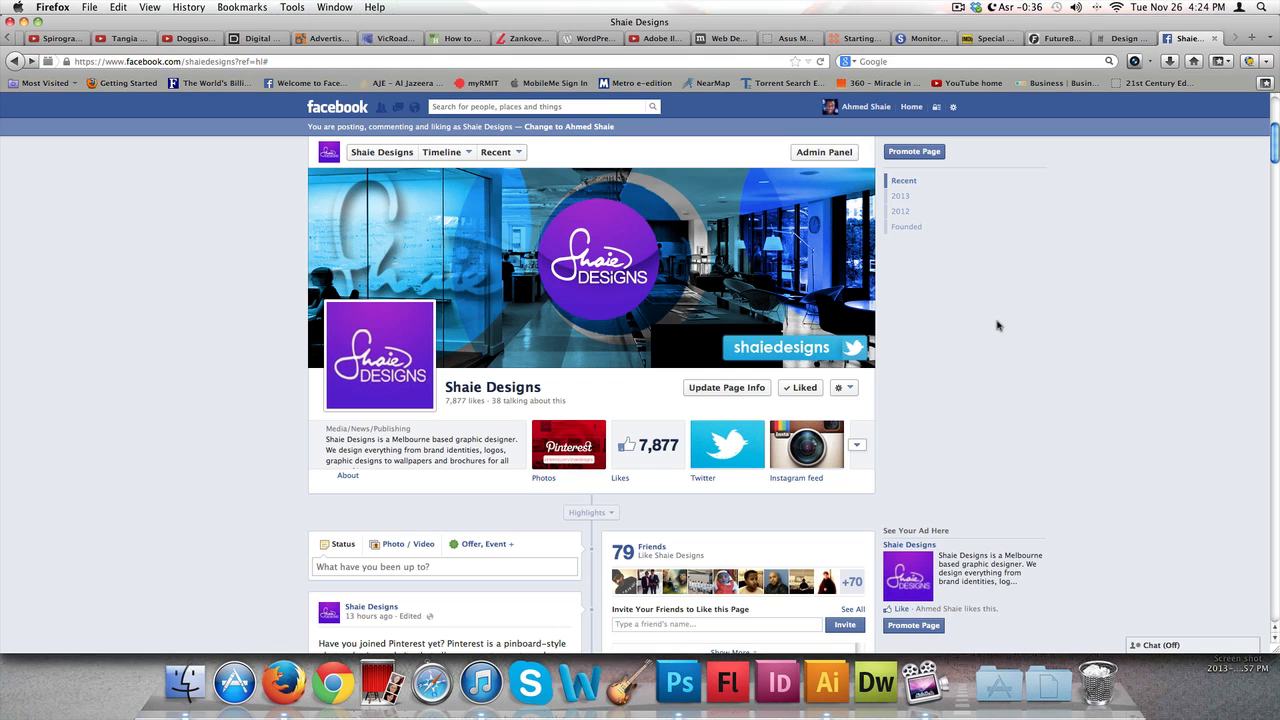
{"action": "key", "text": "super+Tab"}
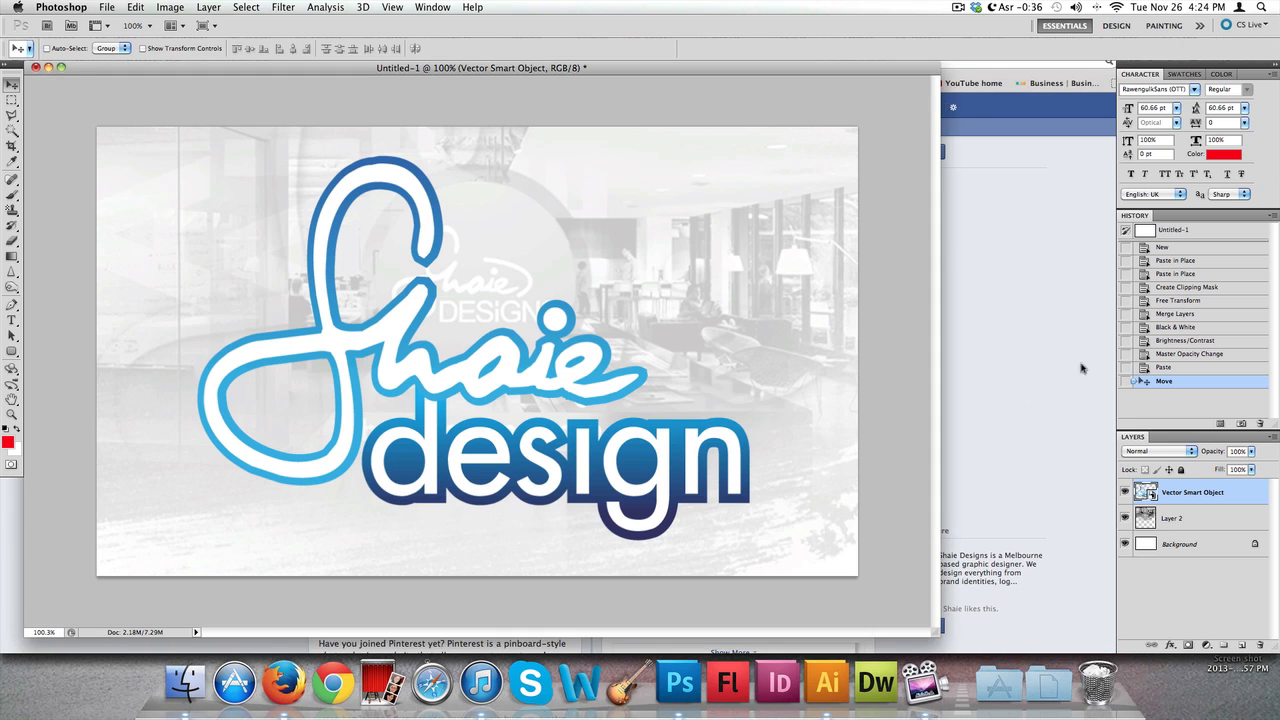